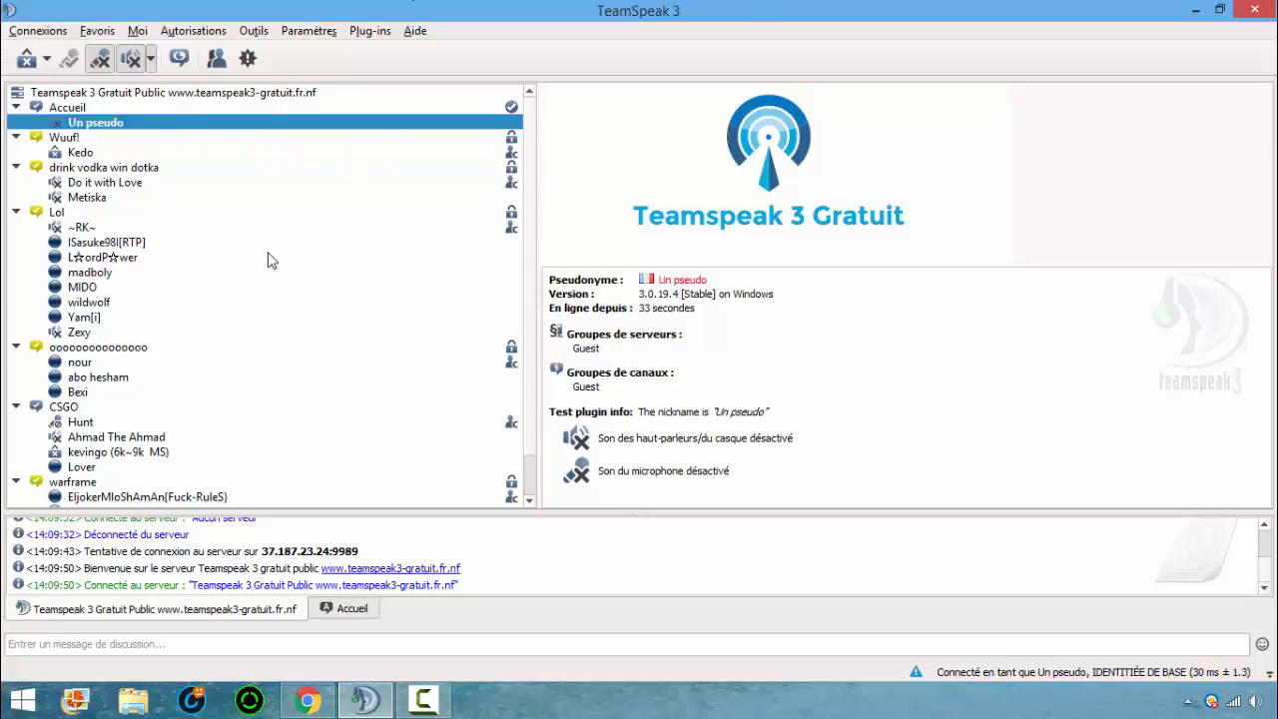
- Unmute the microphone and turn the headset sound back on
click(99, 63)
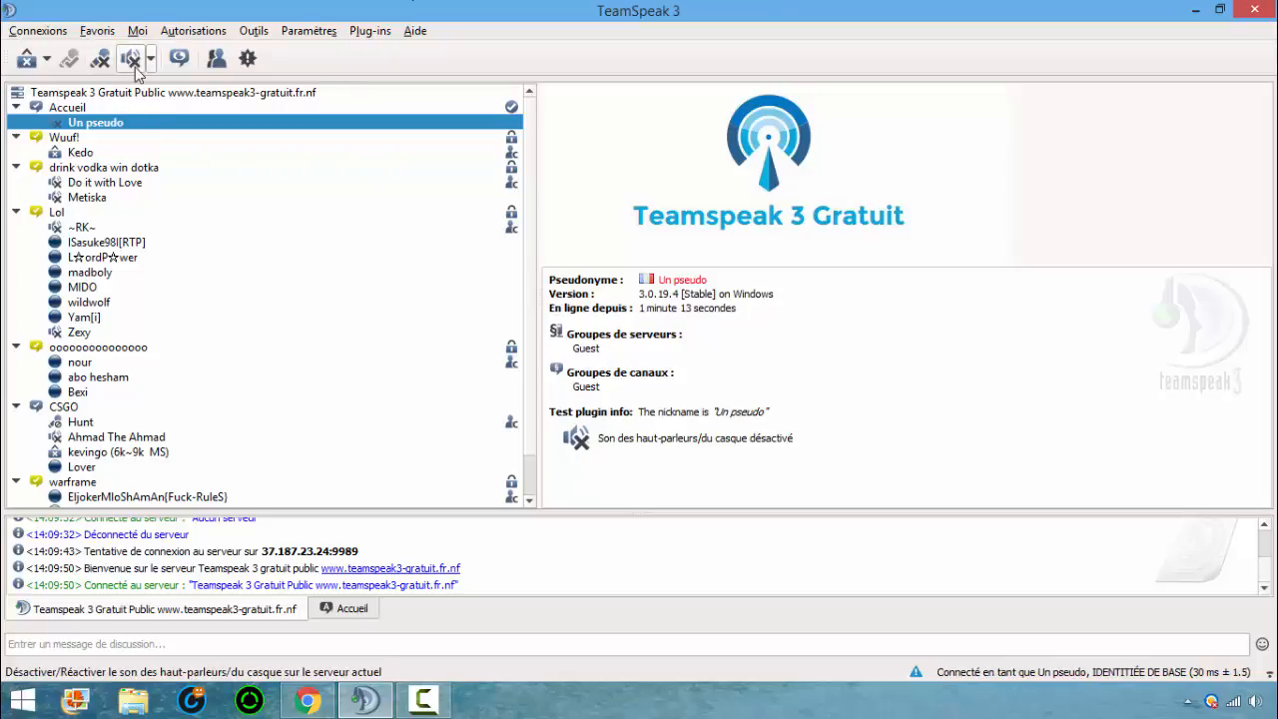
click(129, 58)
scroll(190, 267, down, 1)
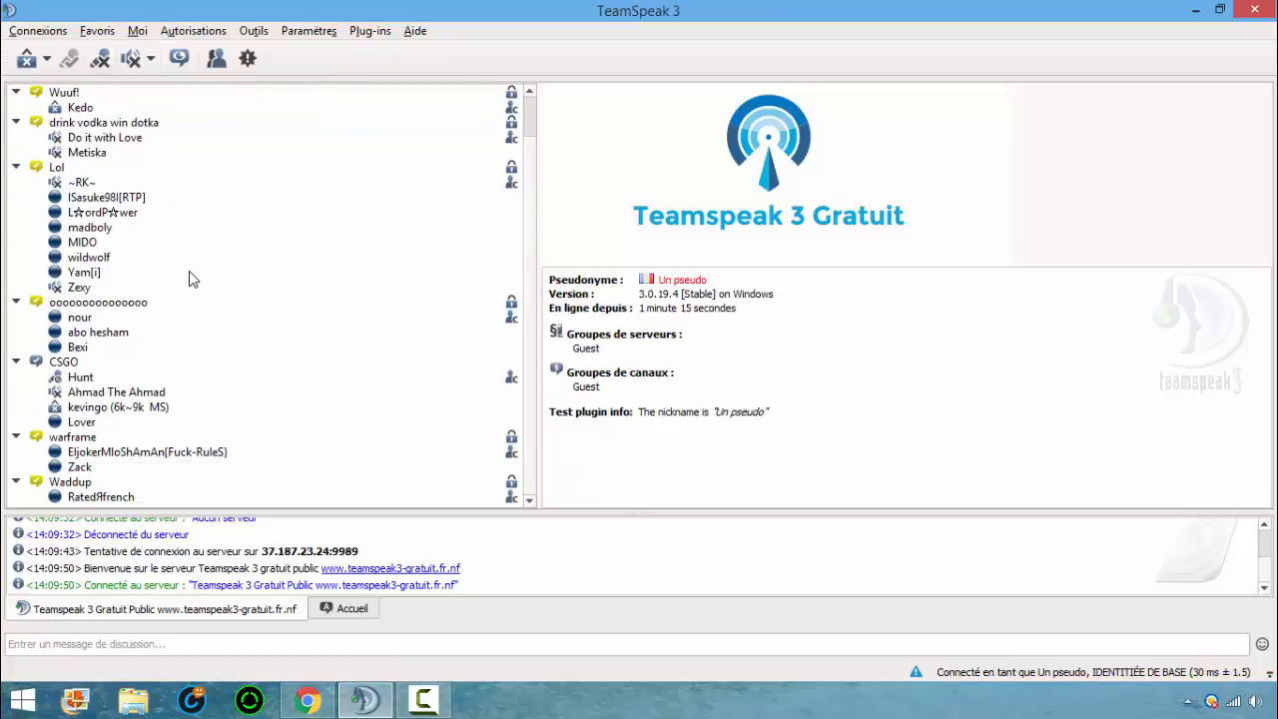
scroll(190, 272, up, 1)
- Show another client's details from the Lol channel in the info panel
right_click(185, 214)
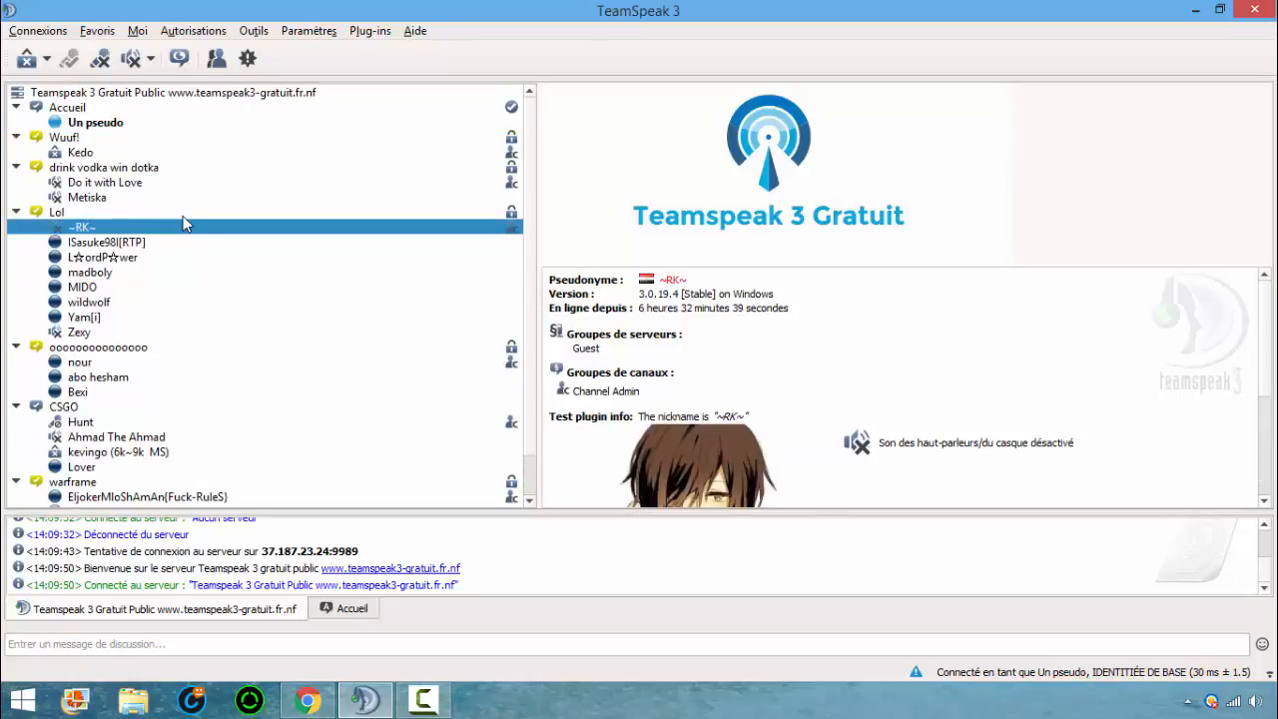
click(157, 222)
scroll(165, 200, down, 1)
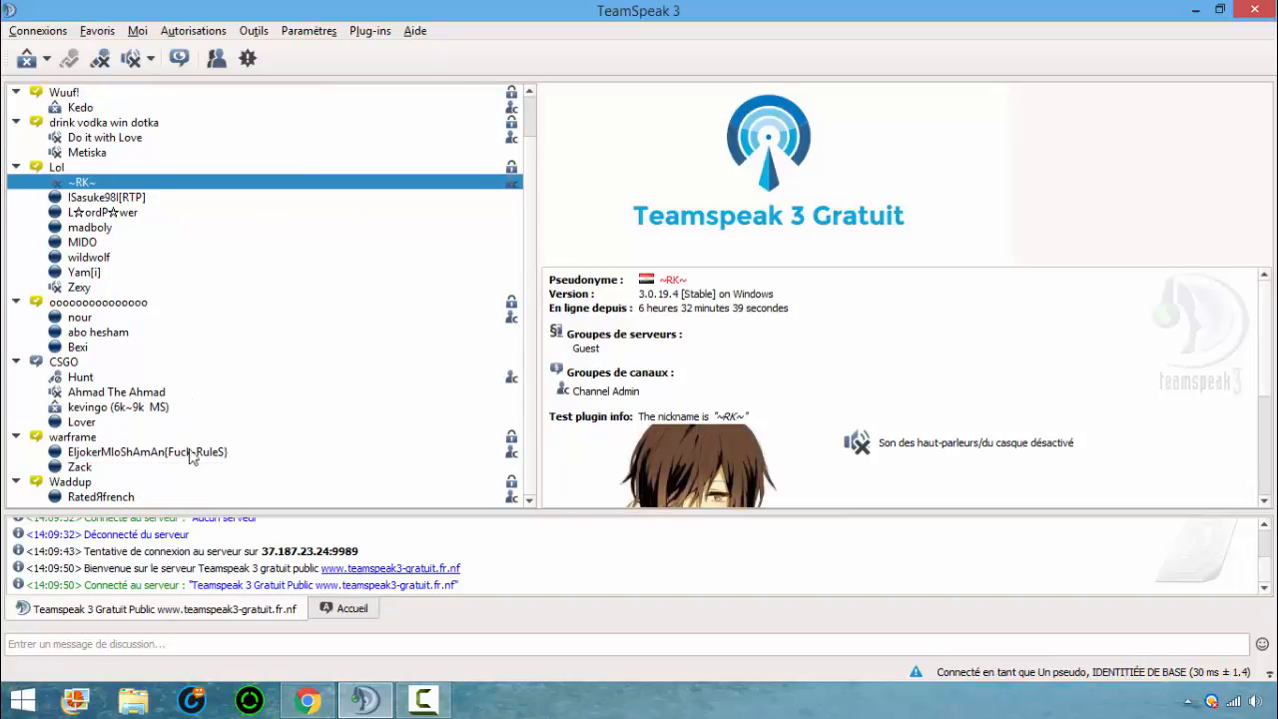
scroll(212, 359, up, 1)
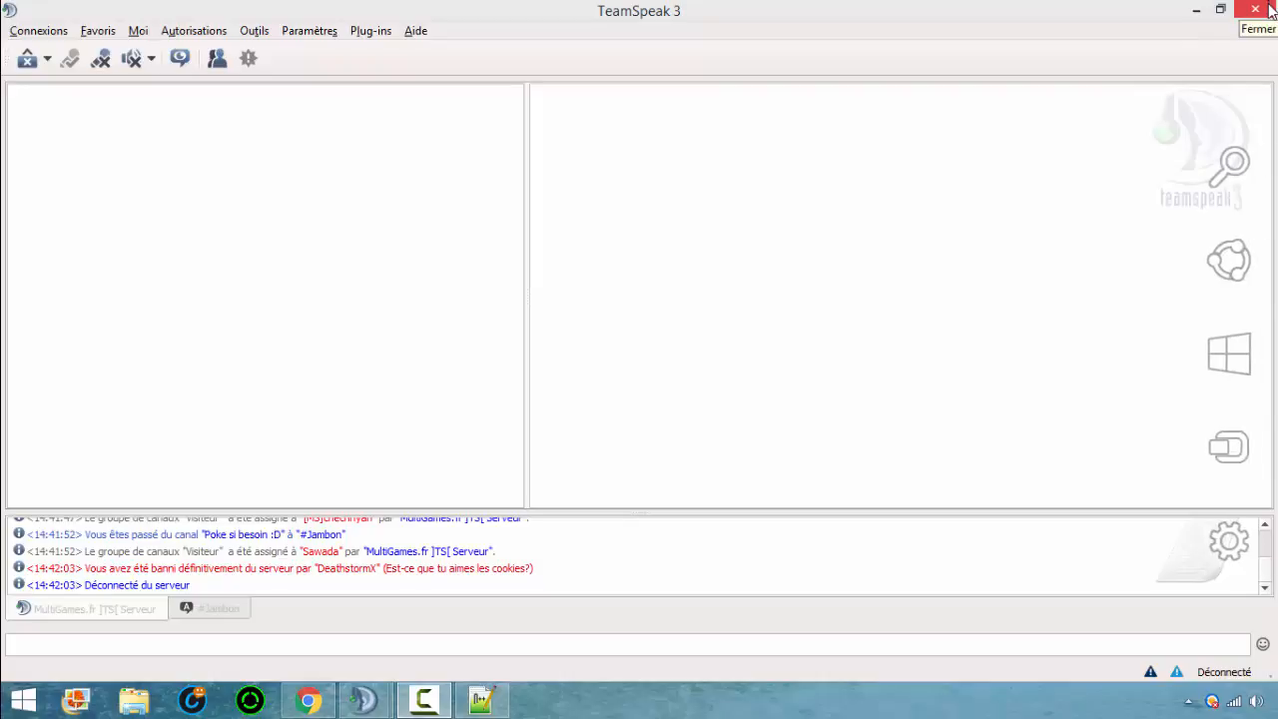
- Close TeamSpeak 3 and bring the CyberGhost site in Chrome to the front
click(1269, 12)
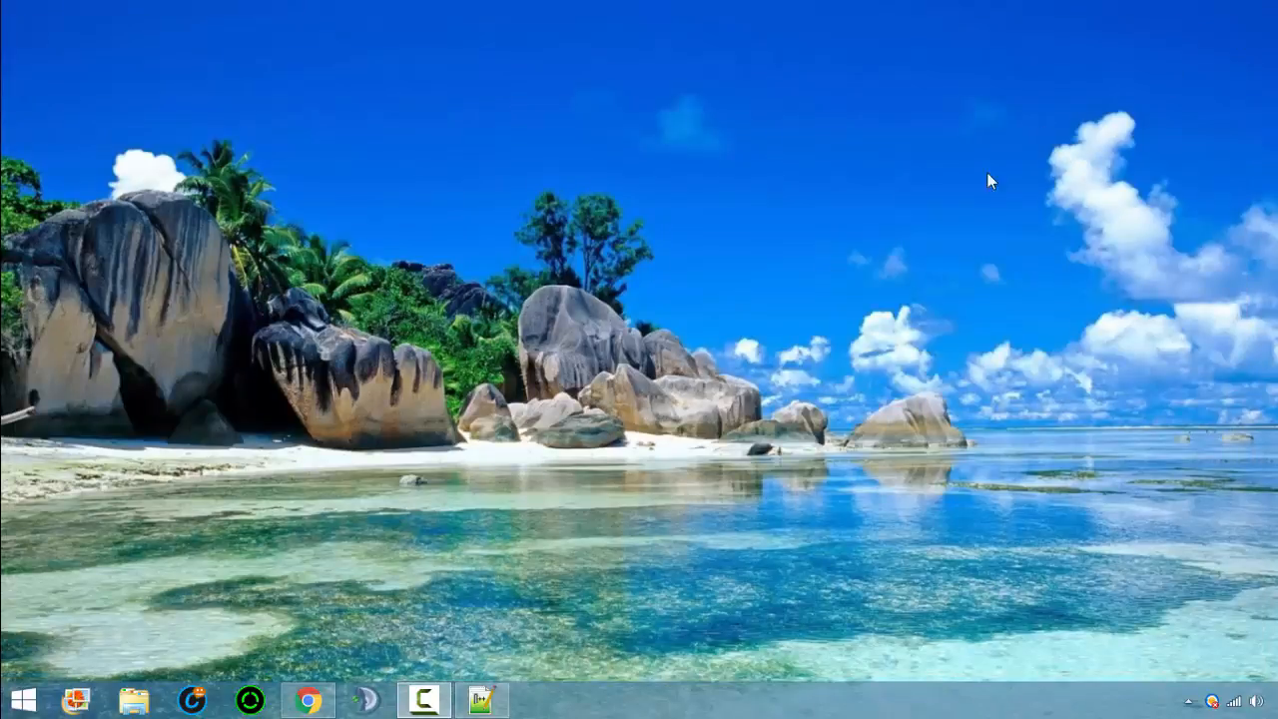
click(299, 702)
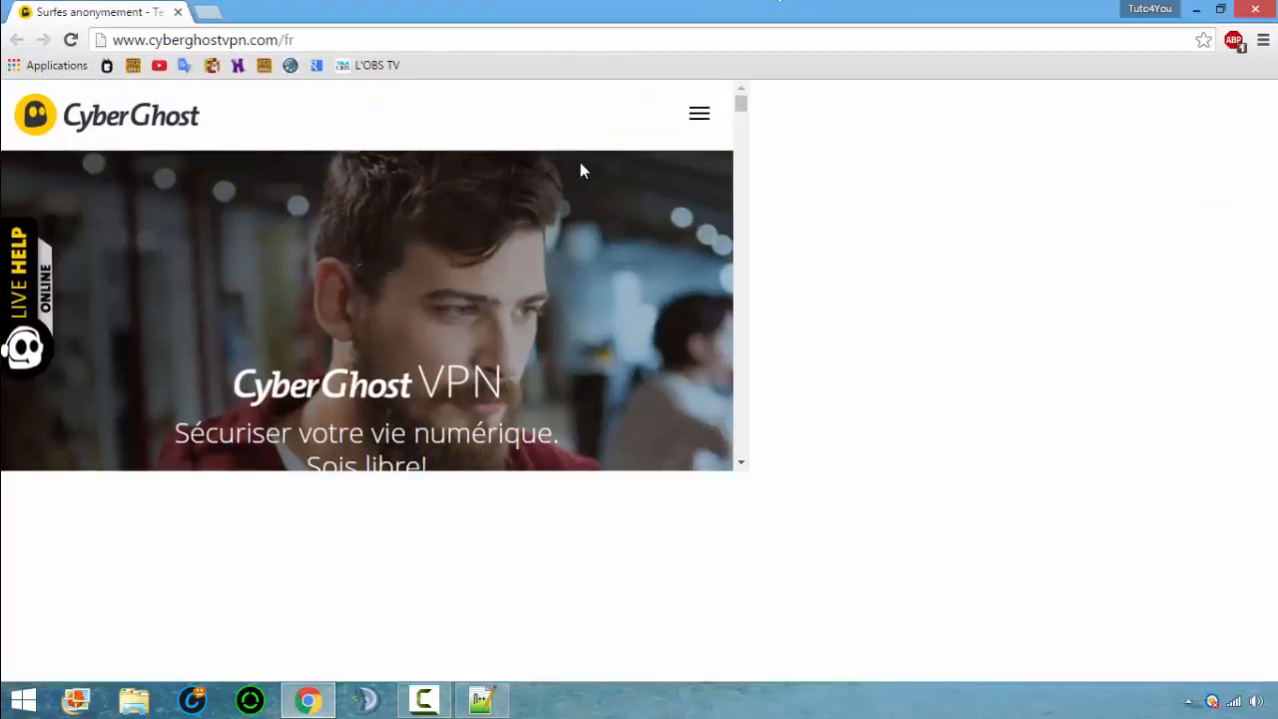
scroll(542, 276, down, 6)
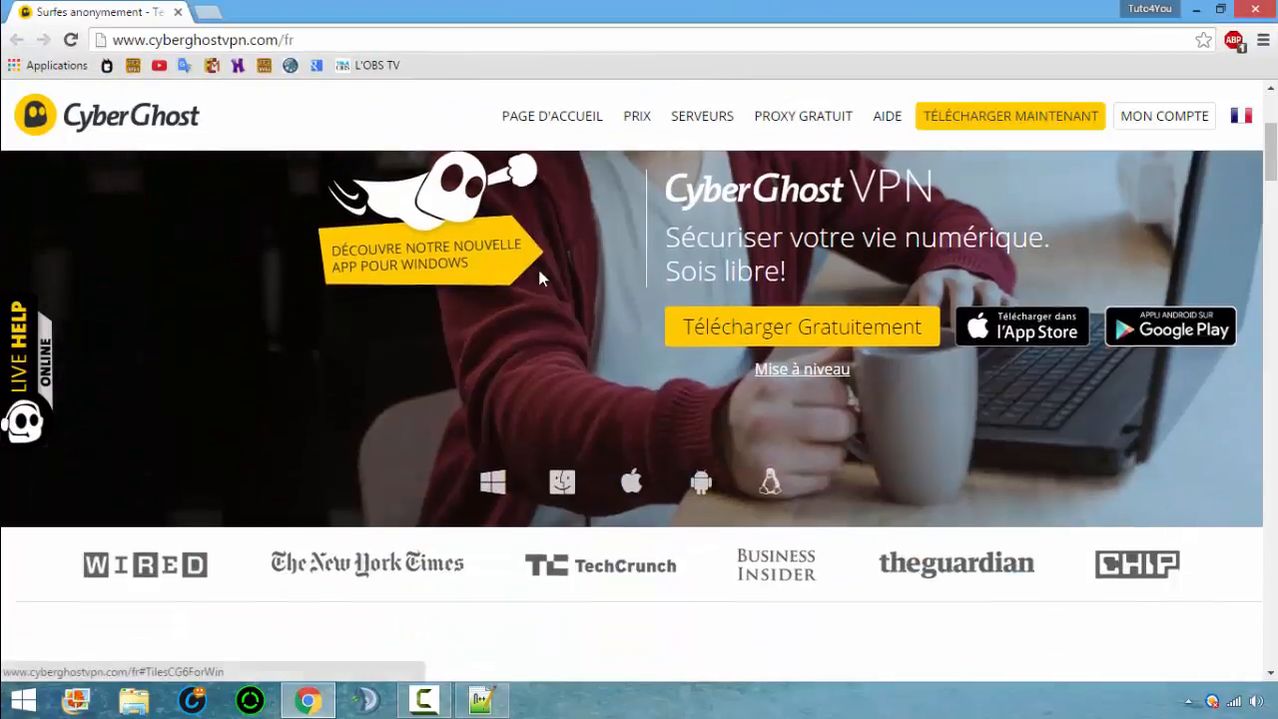
scroll(542, 291, up, 5)
- Scroll the CyberGhost page down to the Gratuit, Premium and Premium Plus plans
scroll(542, 290, down, 5)
scroll(528, 342, up, 6)
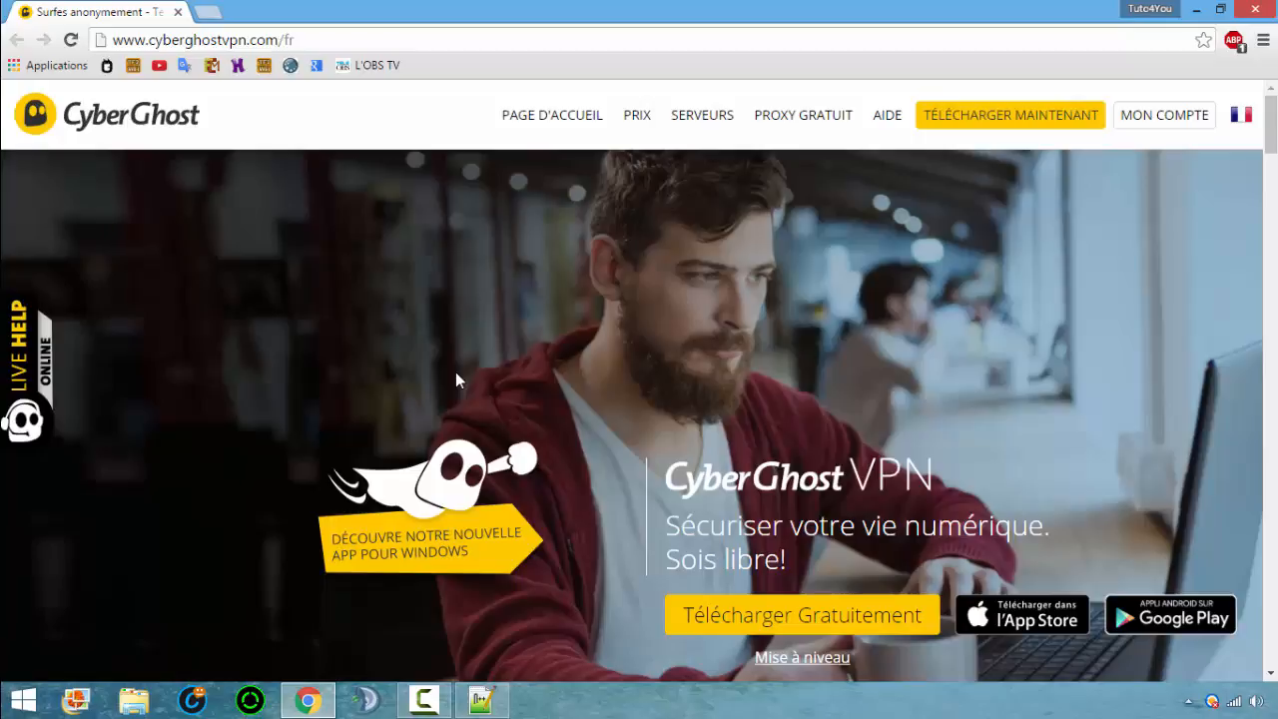
scroll(668, 344, down, 5)
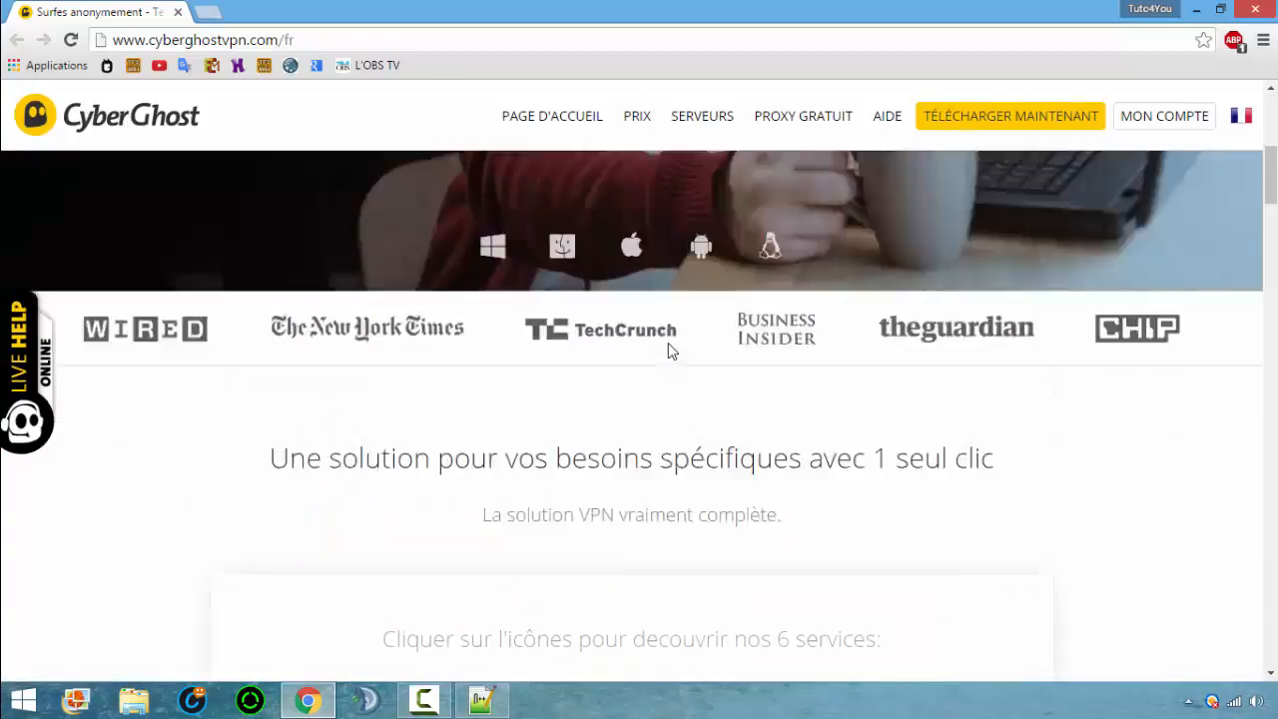
scroll(676, 341, up, 2)
scroll(678, 341, down, 6)
scroll(679, 344, up, 7)
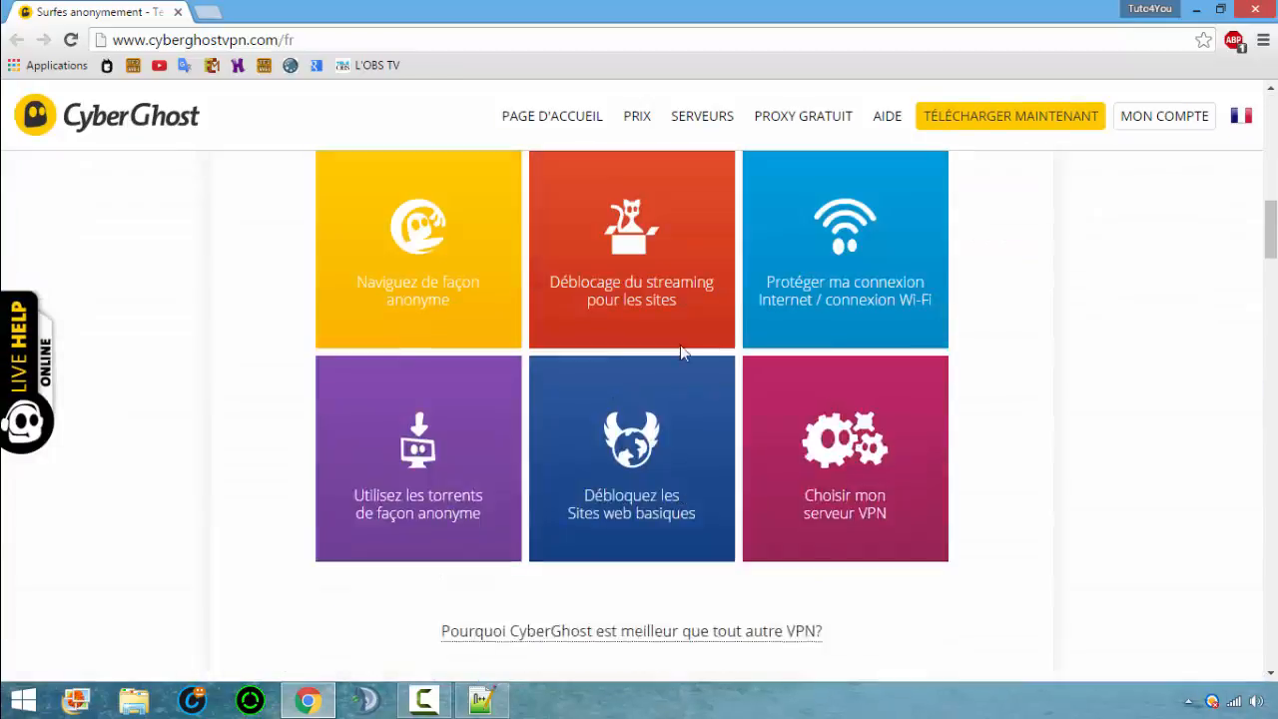
scroll(659, 352, down, 10)
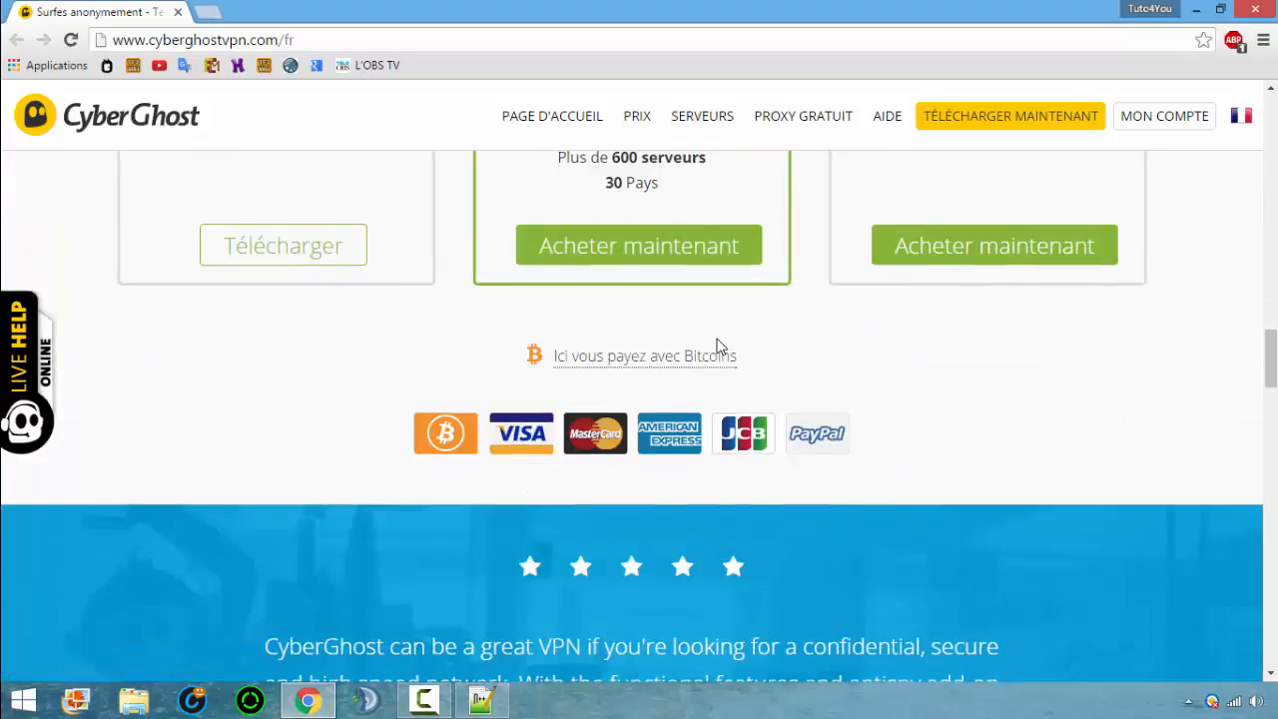
scroll(689, 354, up, 3)
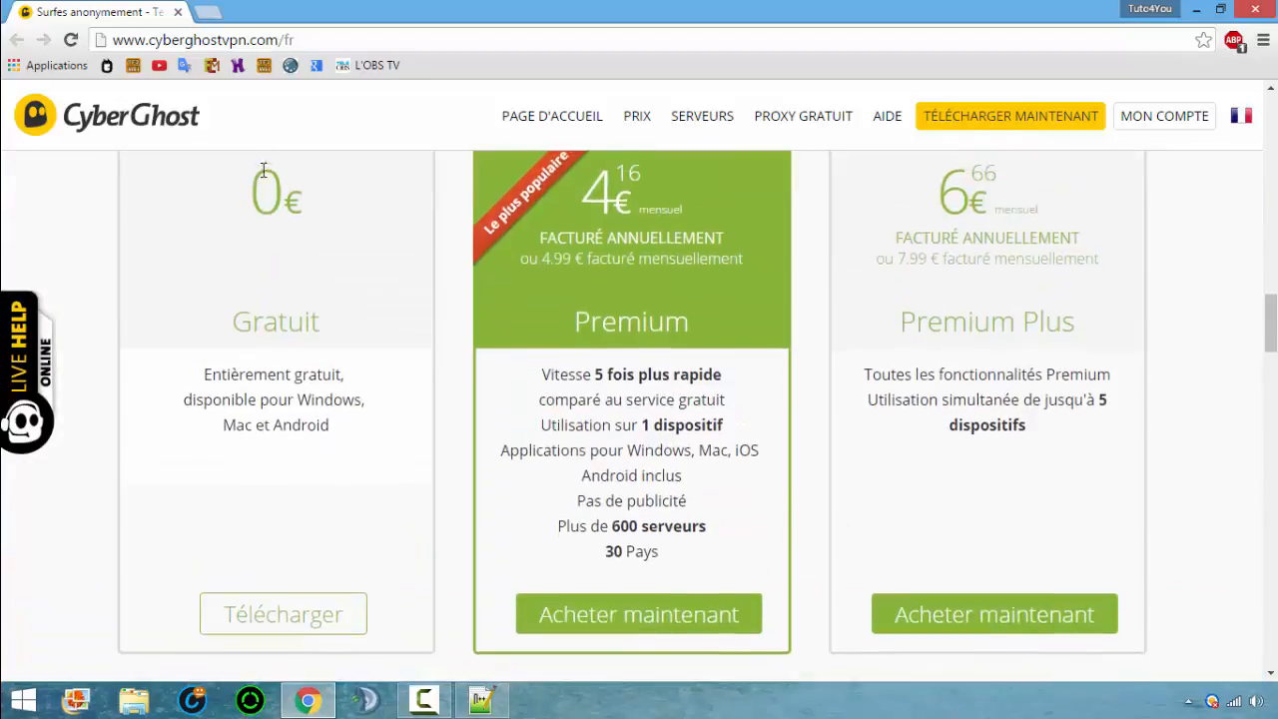
scroll(300, 330, down, 4)
- Download the free plan's Windows installer, CyberGhost_6.0.2.19, and run it from the download bar
click(276, 246)
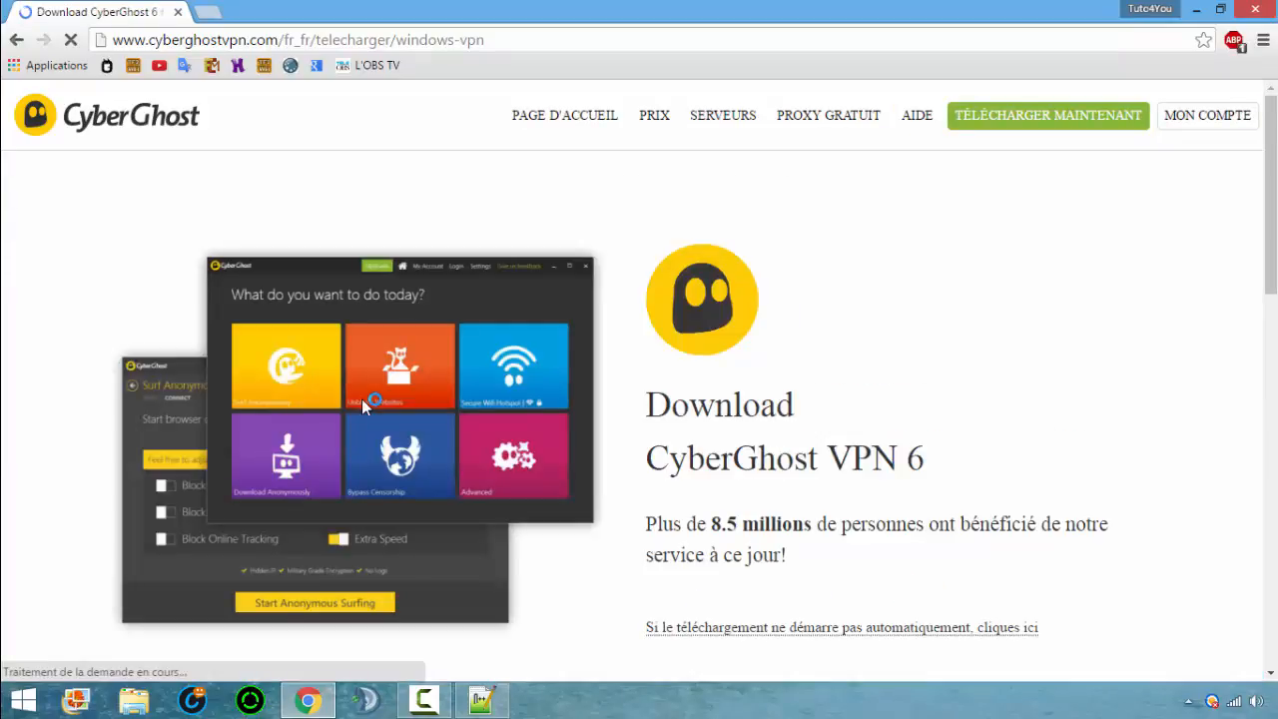
scroll(453, 329, down, 3)
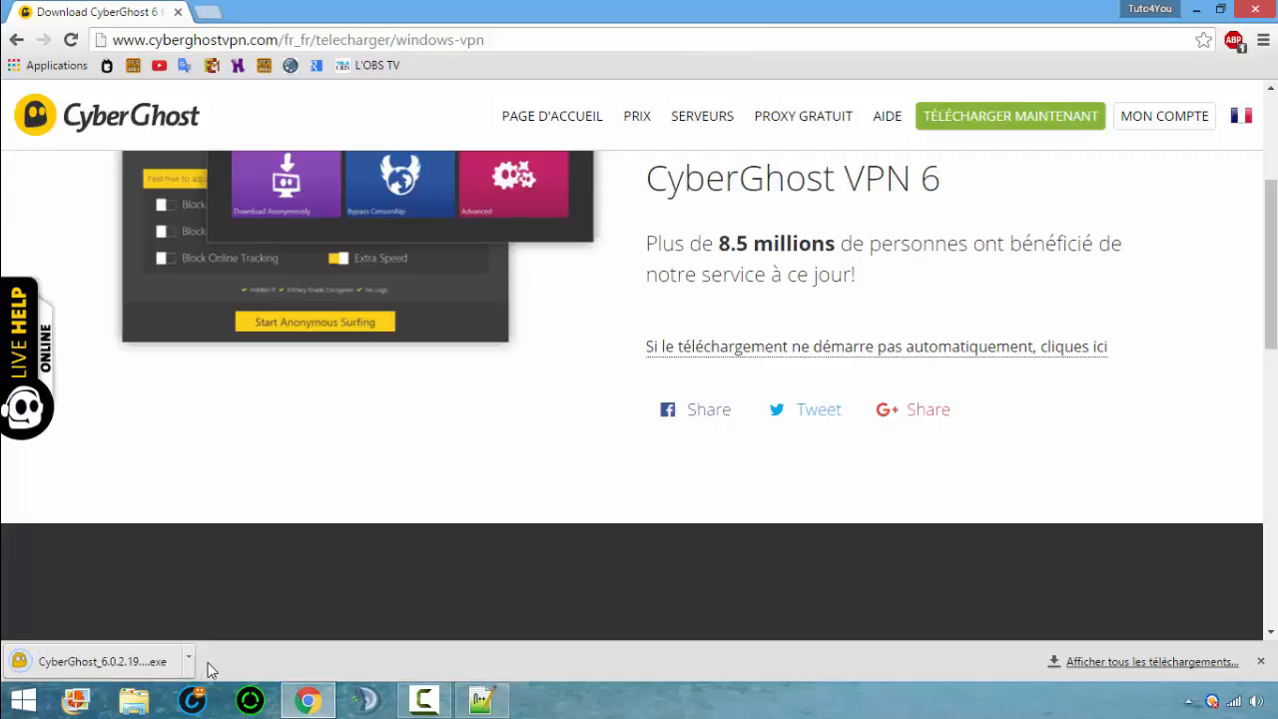
click(176, 663)
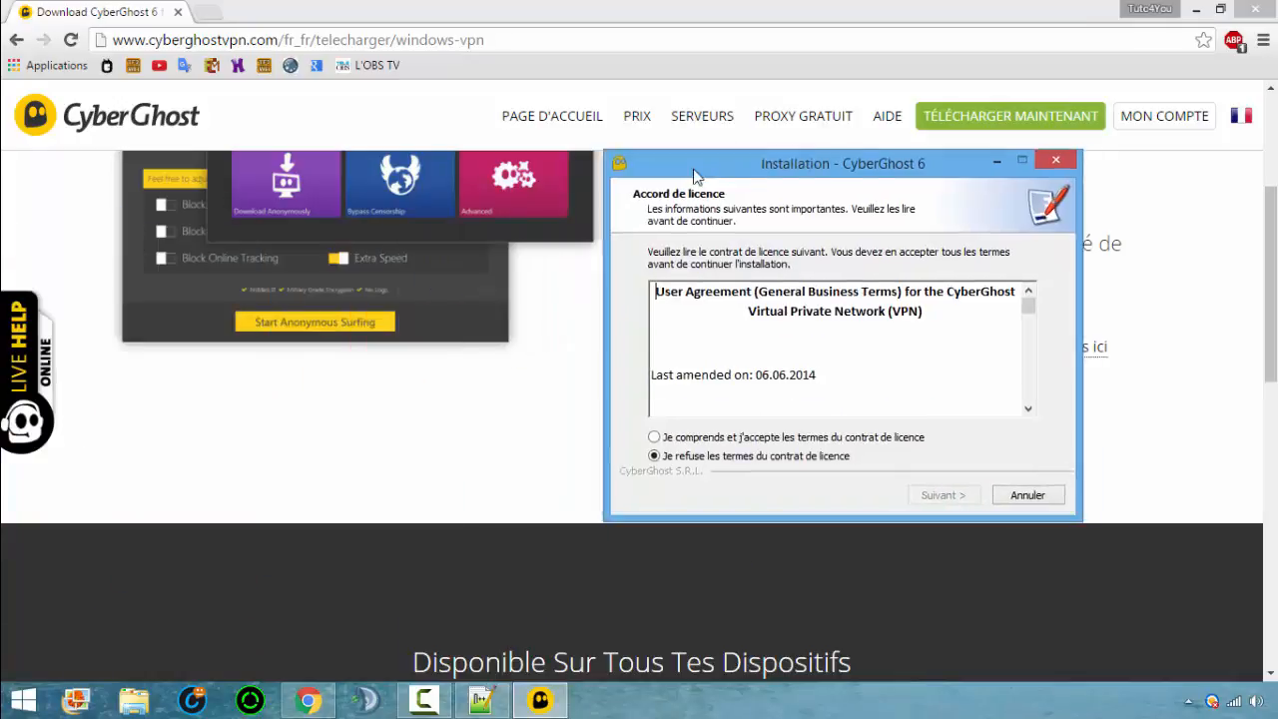
- Accept the licence with 'Je comprends et j'accepte' and install CyberGhost VPN 6
drag(712, 224, 279, 226)
click(258, 501)
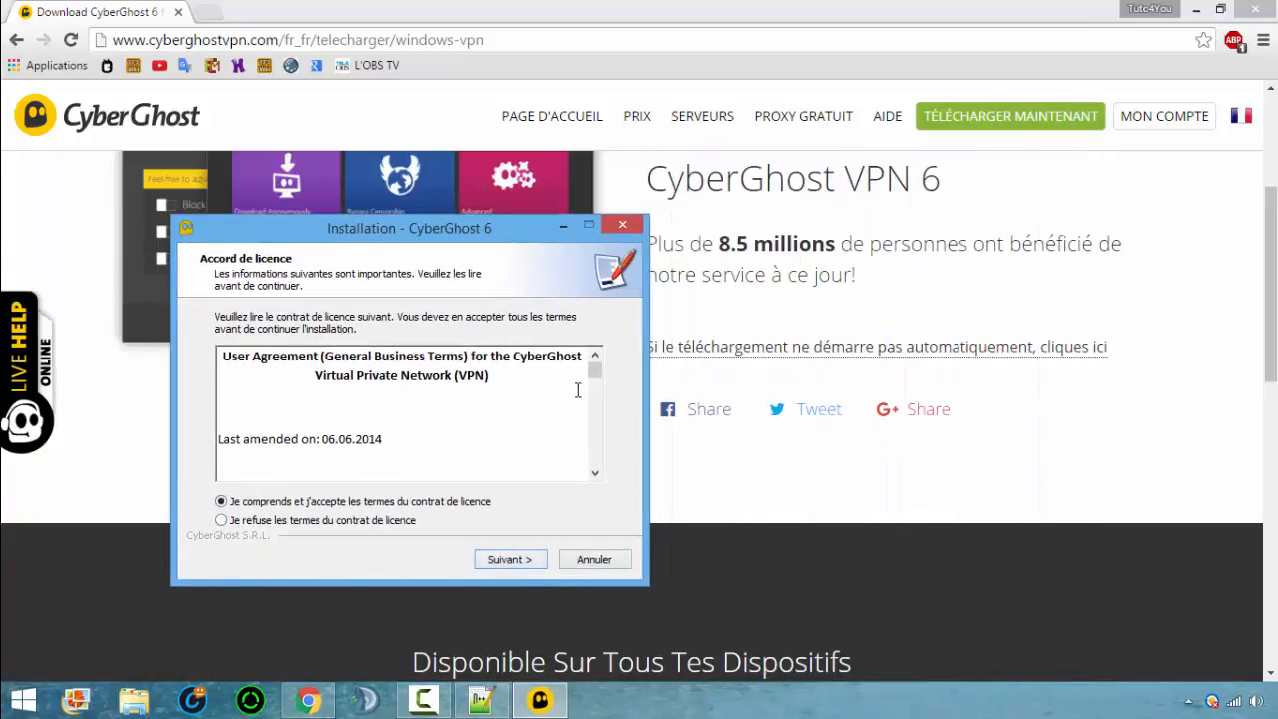
drag(592, 374, 577, 491)
click(529, 561)
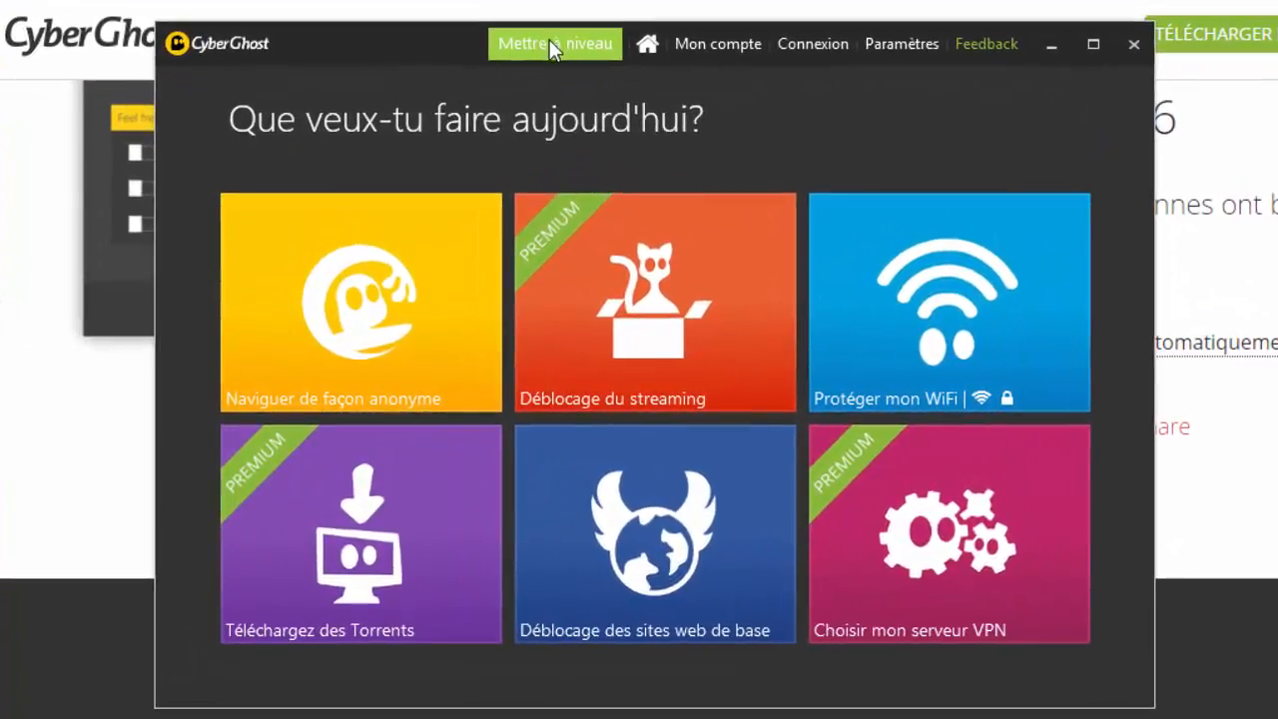
- Choose 'Protéger mon WiFi' and start Wi-Fi protection to begin a VPN connection
click(859, 325)
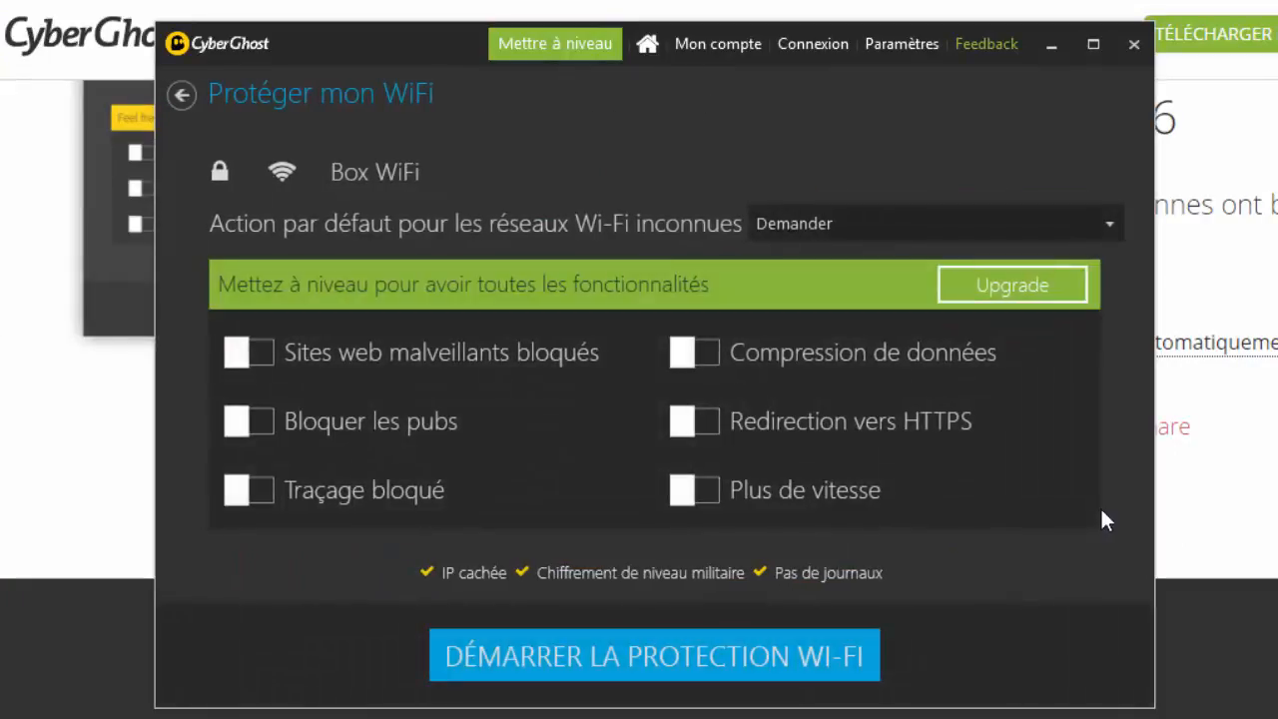
scroll(642, 660, down, 1)
click(642, 659)
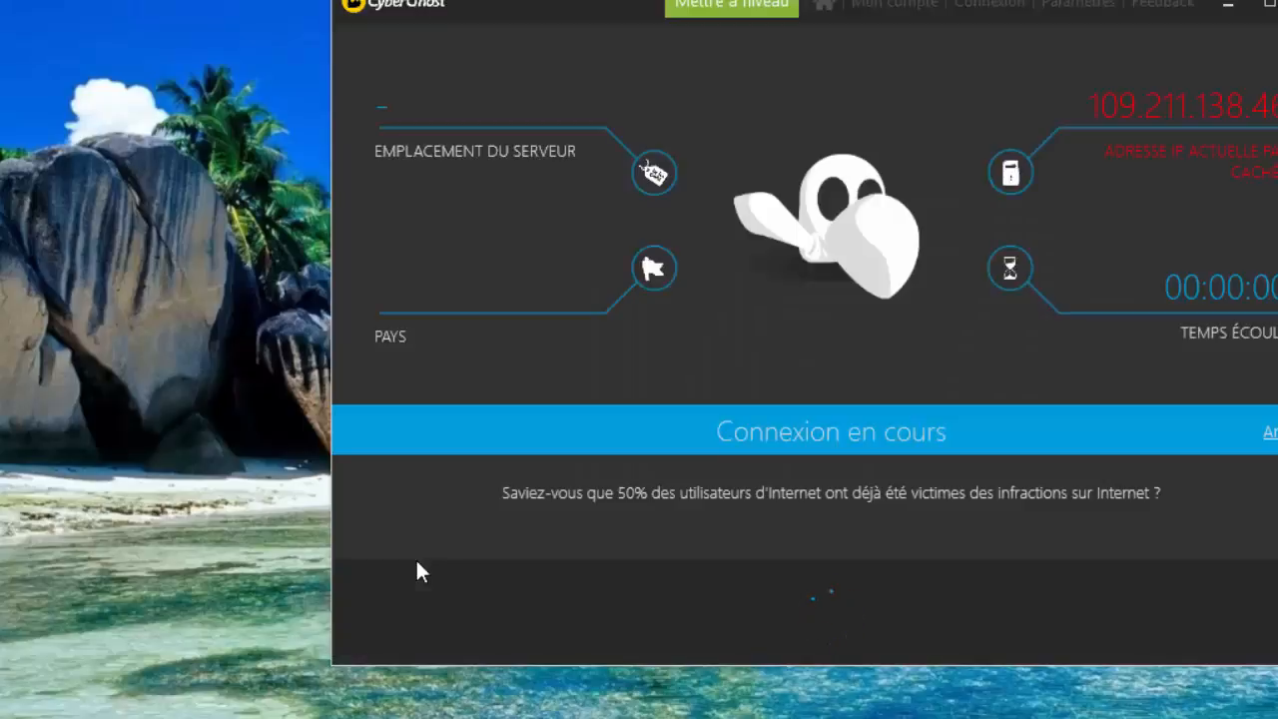
- Replace D:\TS in the Run box with regedit and launch it
key(super+r)
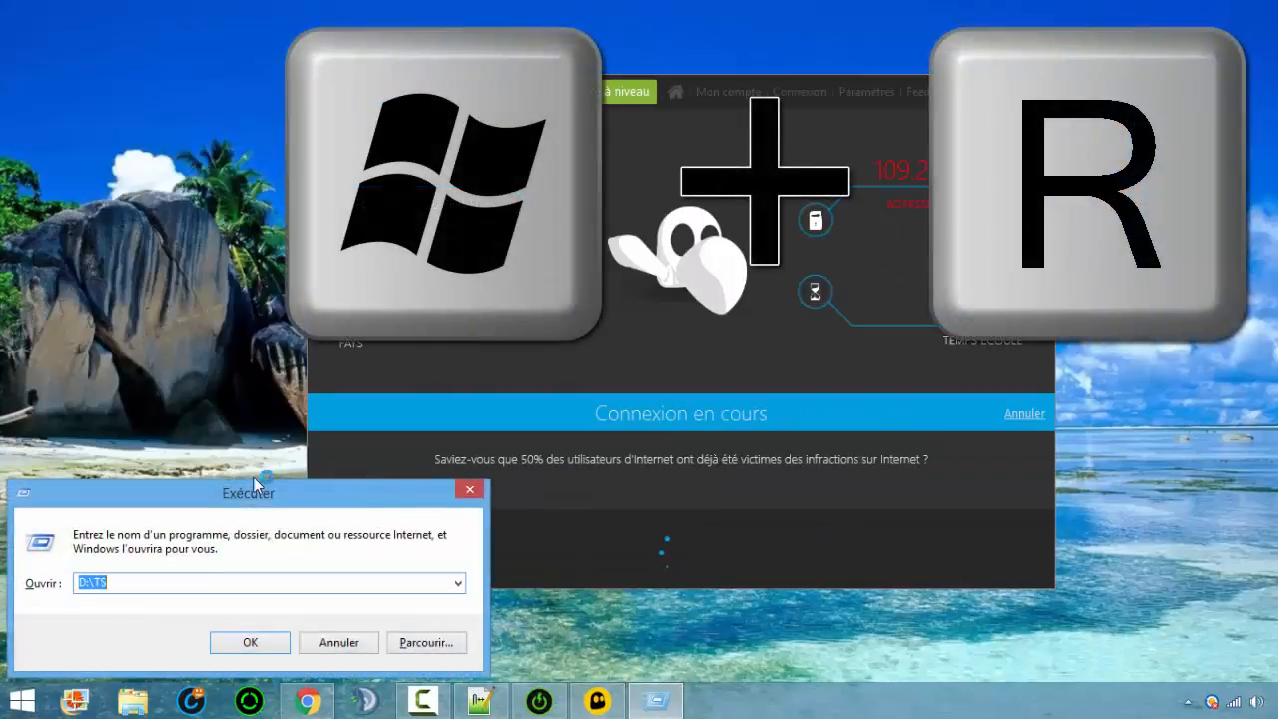
drag(244, 466, 416, 380)
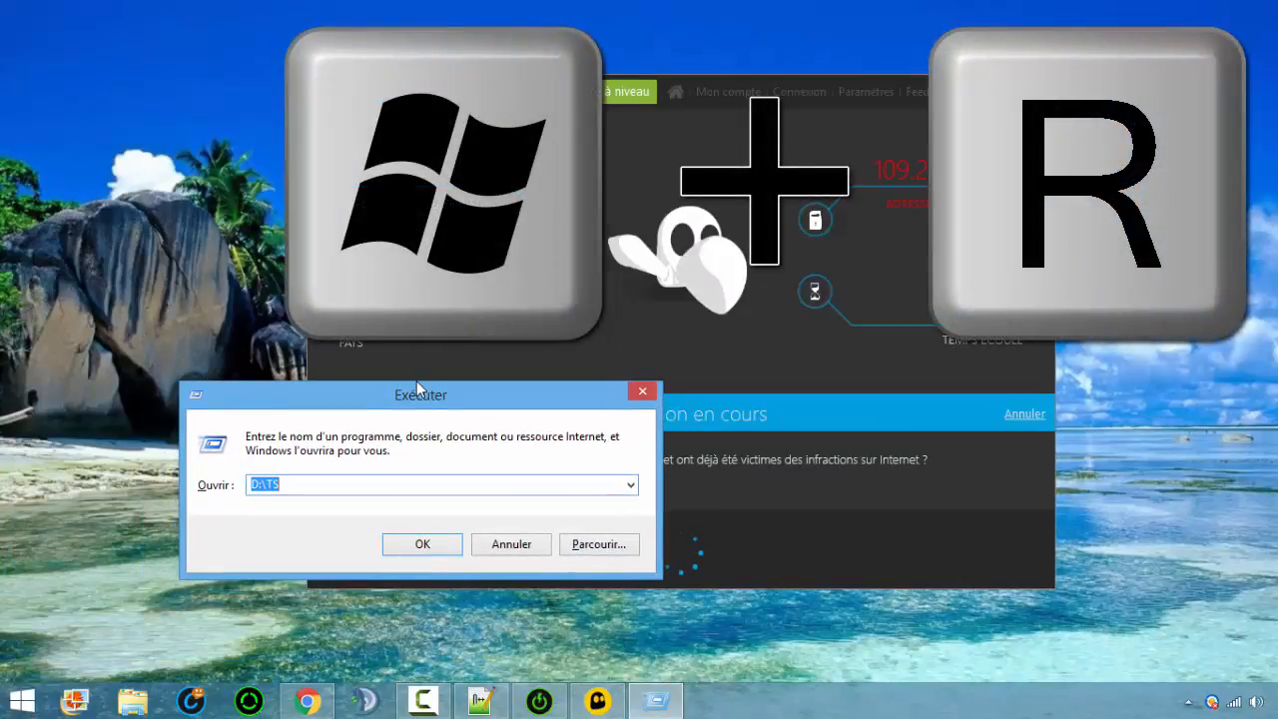
key(BackSpace)
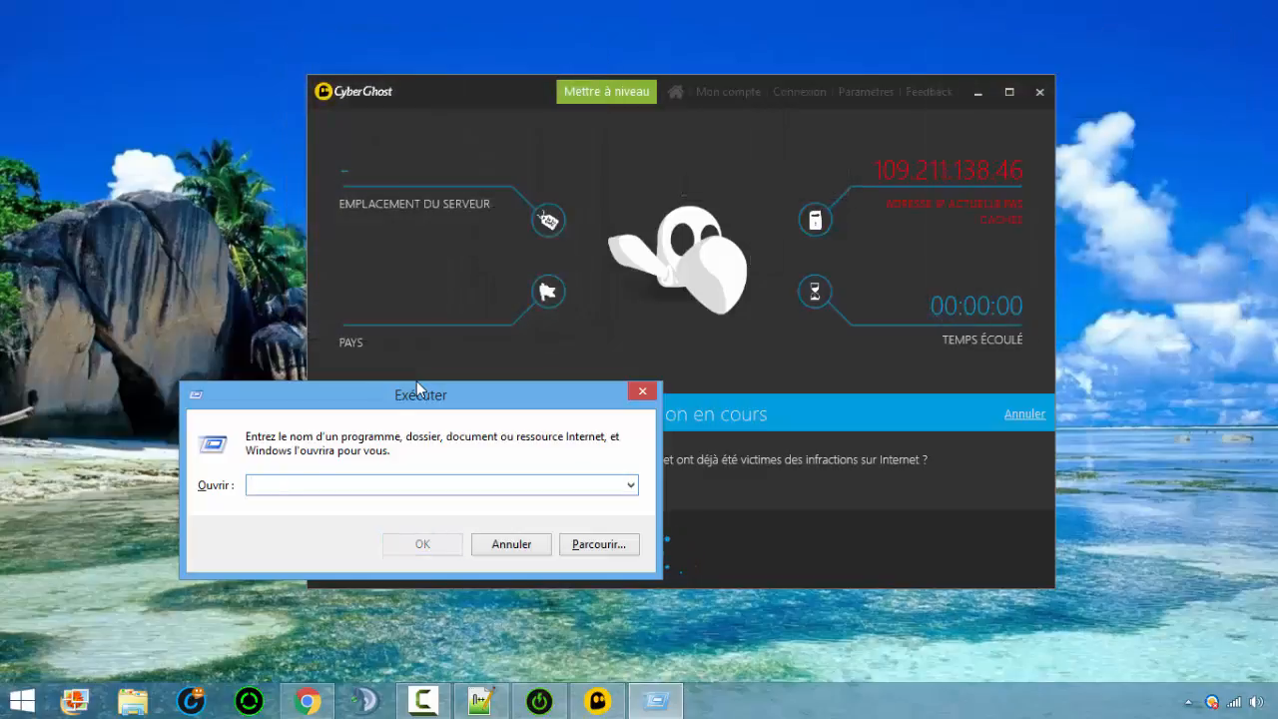
text(regedit)
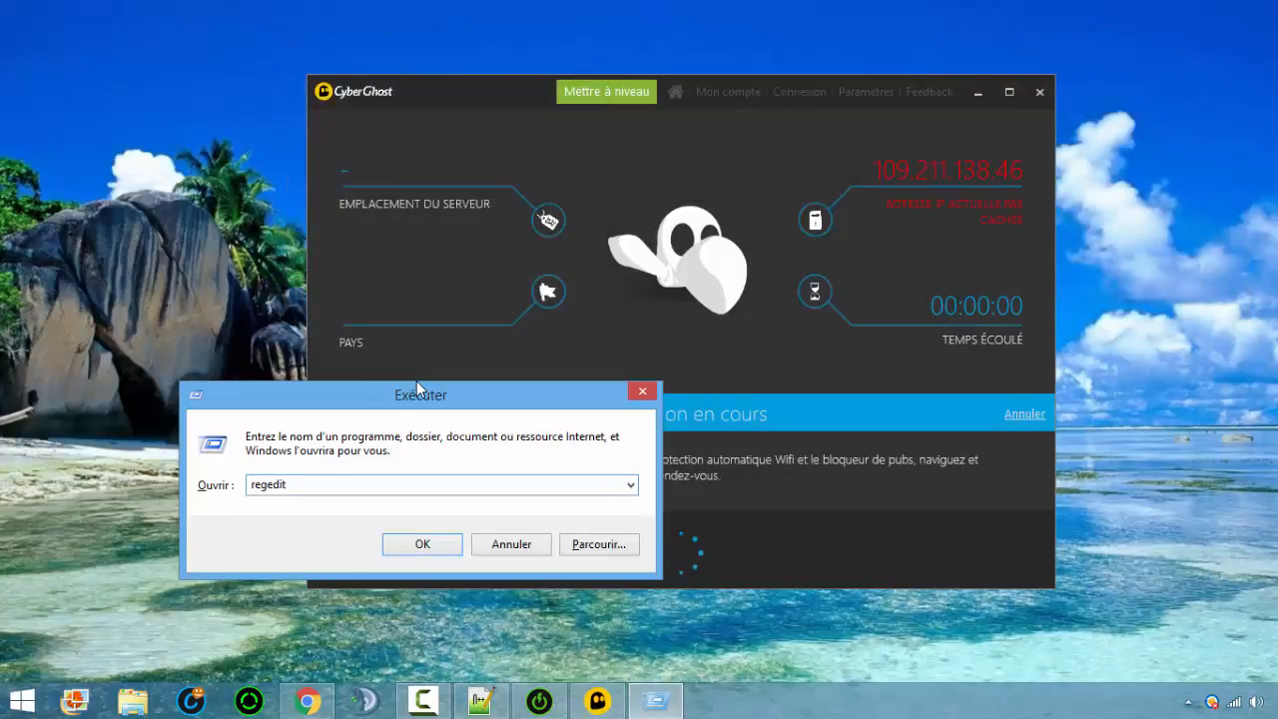
key(Return)
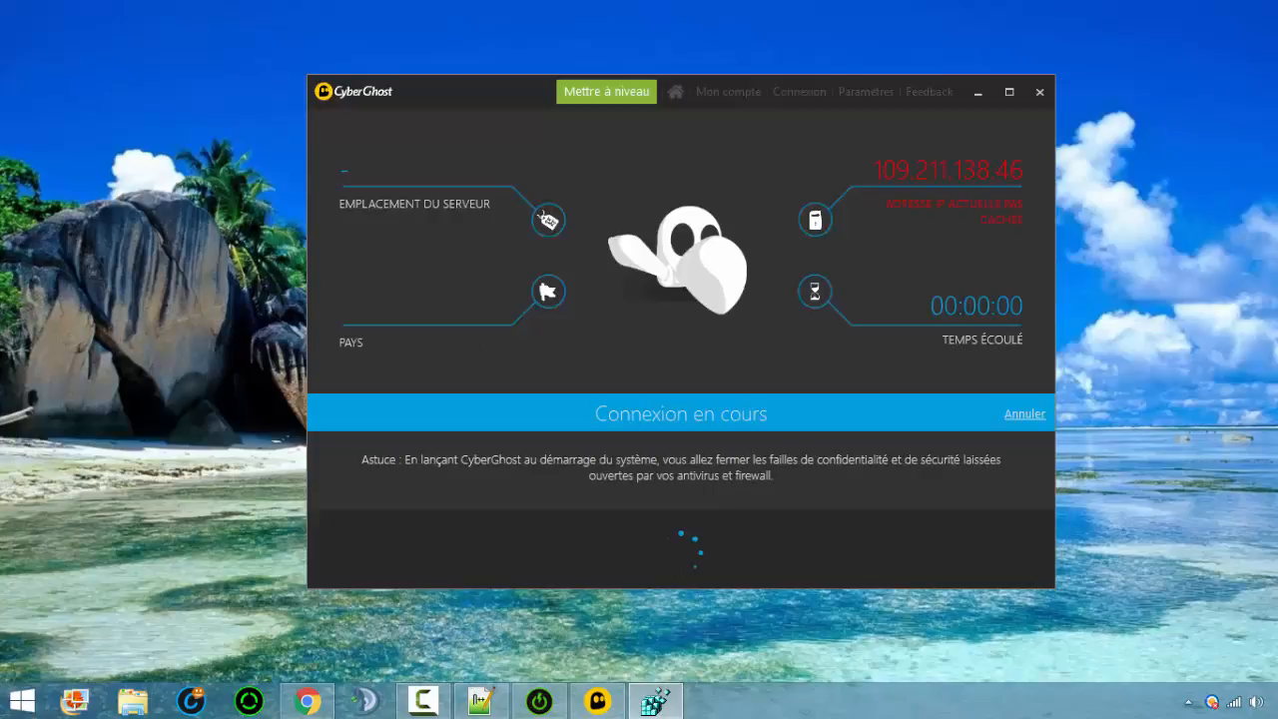
- Maximise Registry Editor and expand HKEY_LOCAL_MACHINE\SOFTWARE
key(alt+Tab)
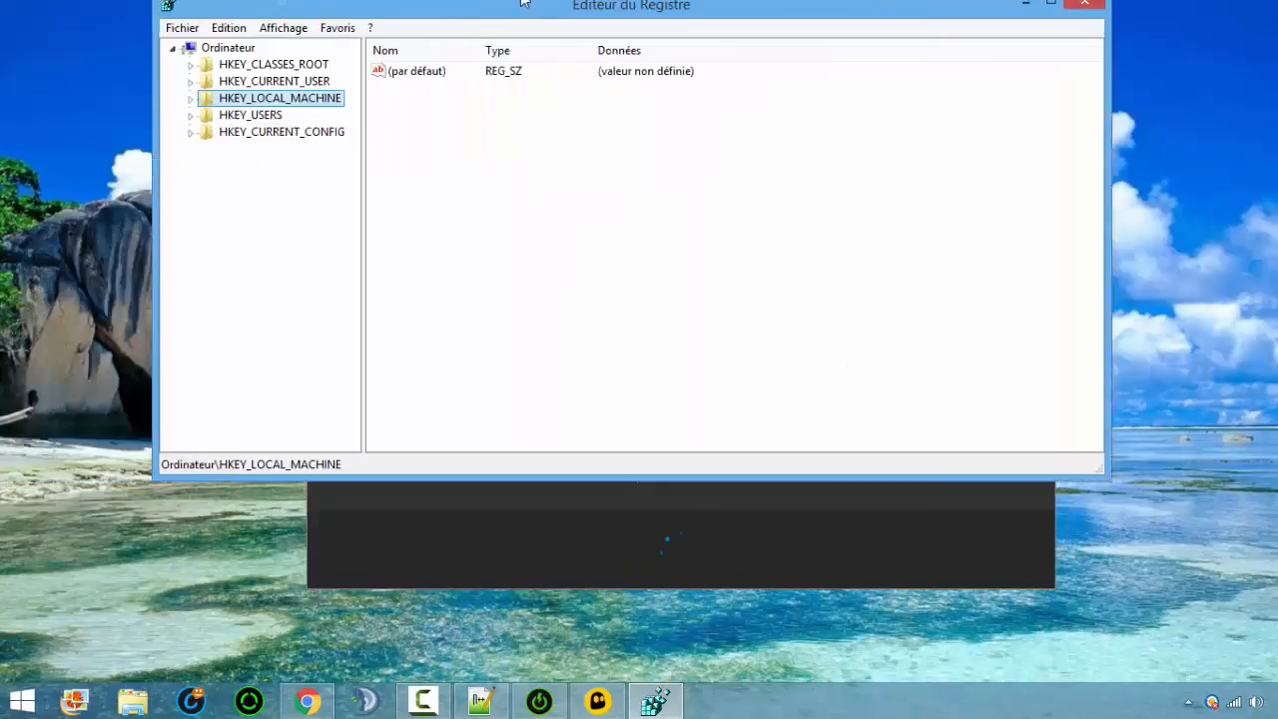
double_click(534, 9)
click(354, 195)
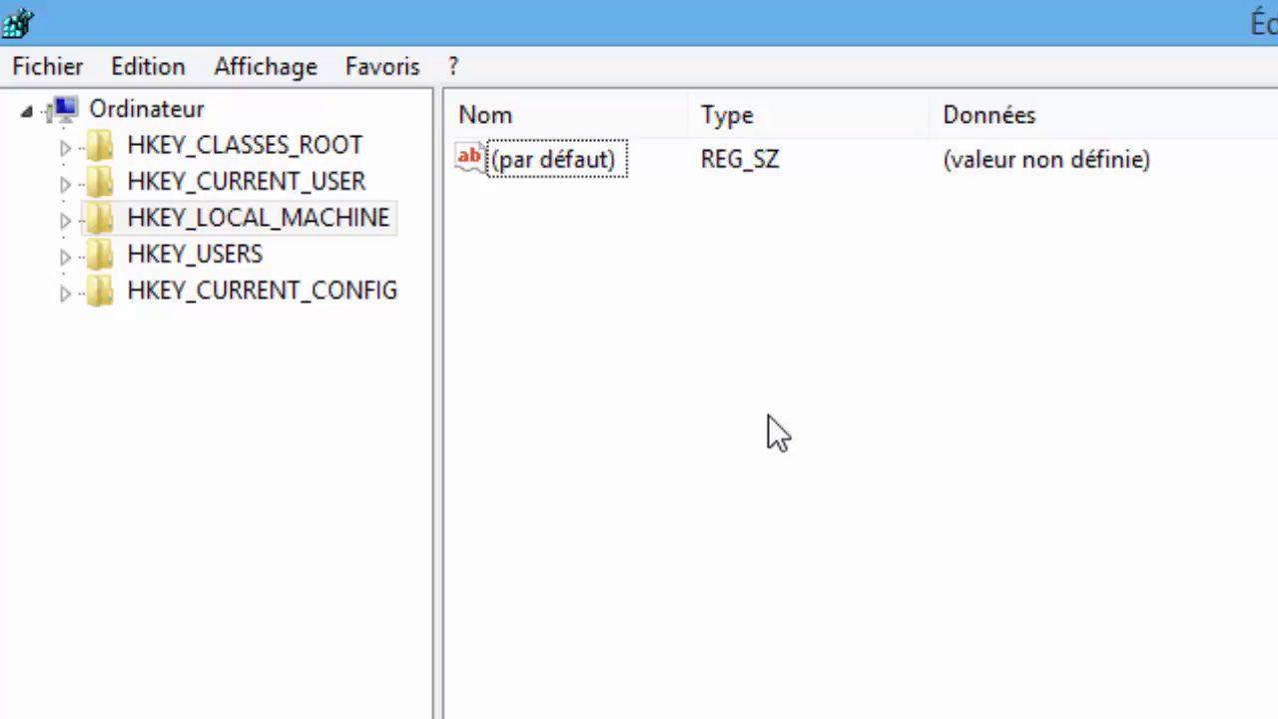
click(167, 117)
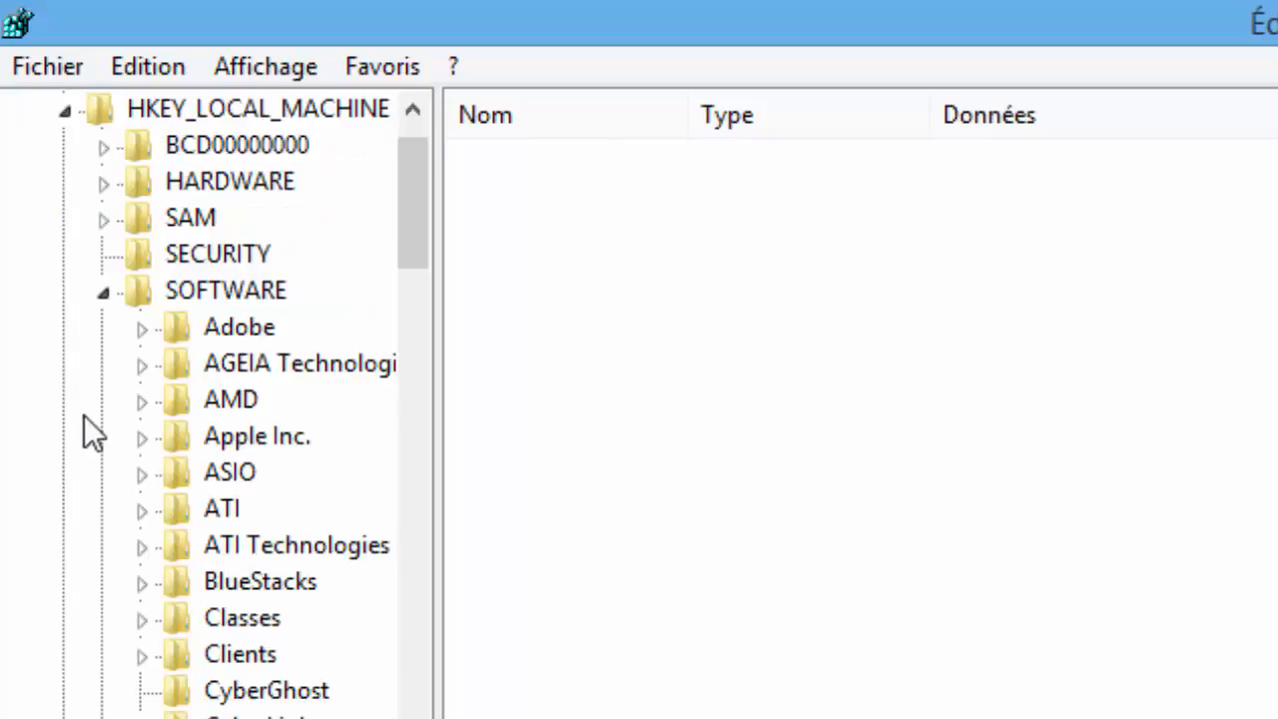
click(103, 295)
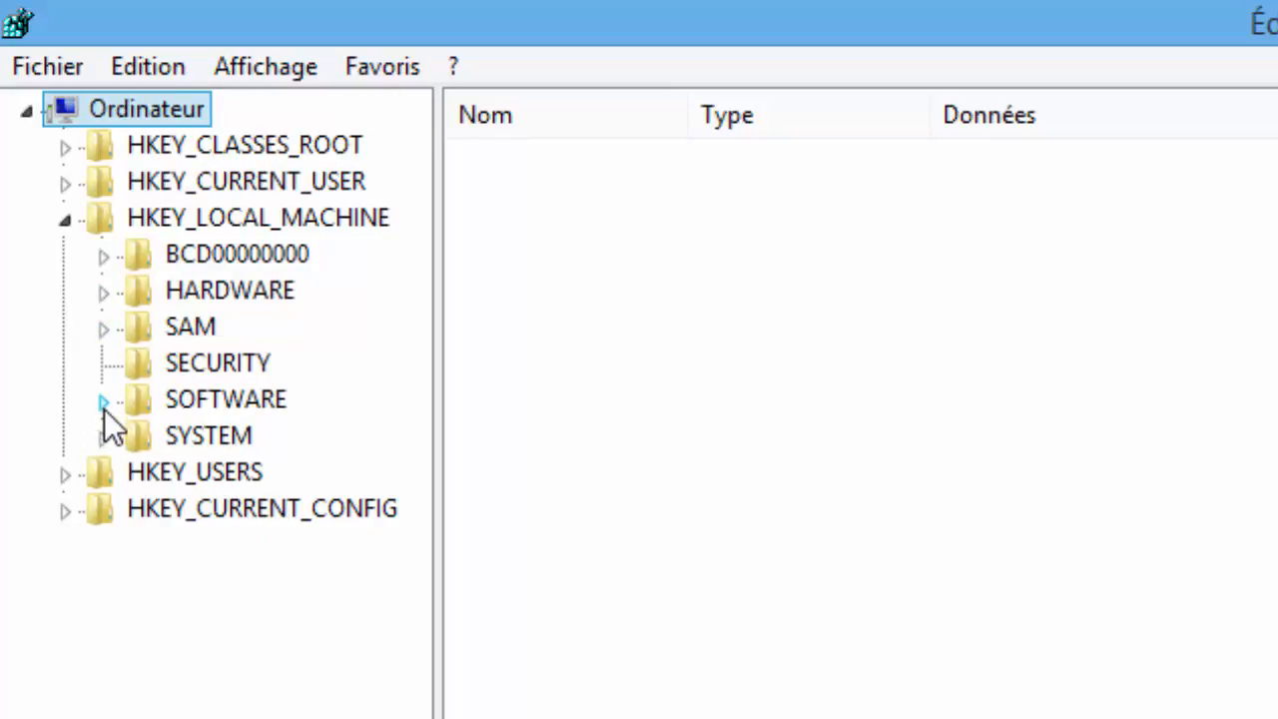
click(104, 403)
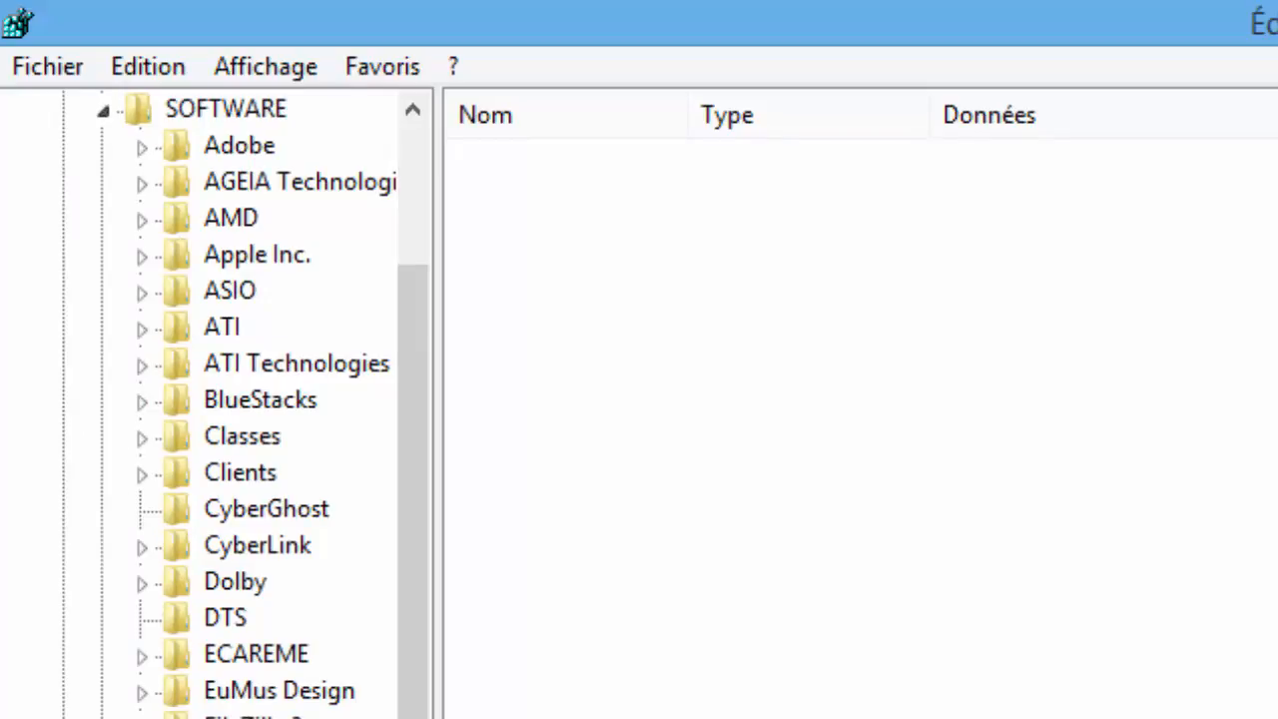
scroll(250, 400, down, 4)
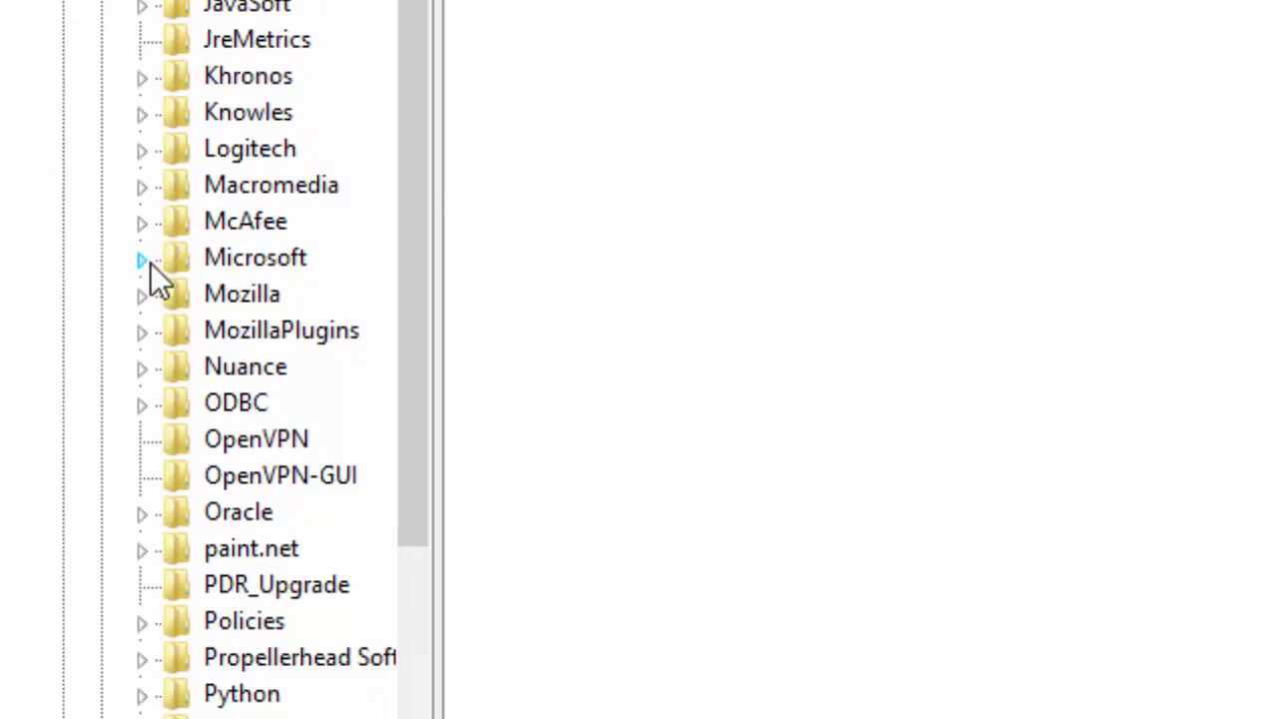
- Expand Microsoft > Windows NT and select CurrentVersion to list its values
click(151, 263)
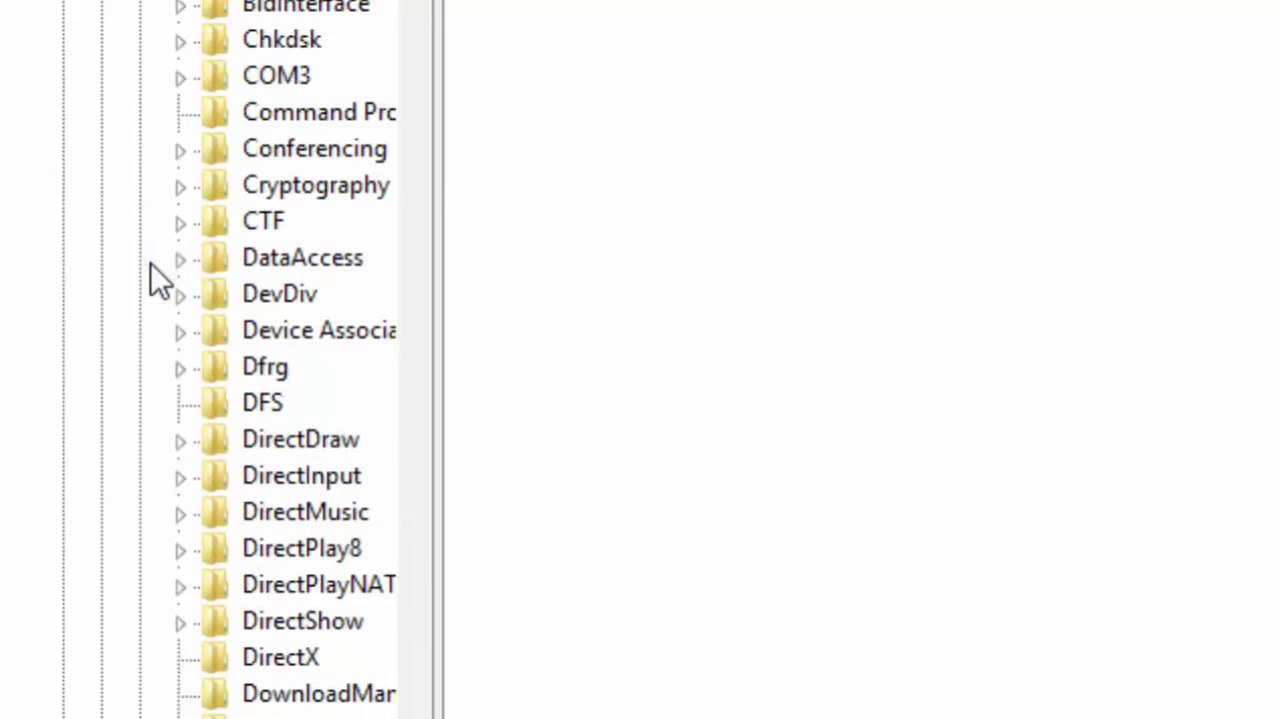
scroll(352, 128, down, 20)
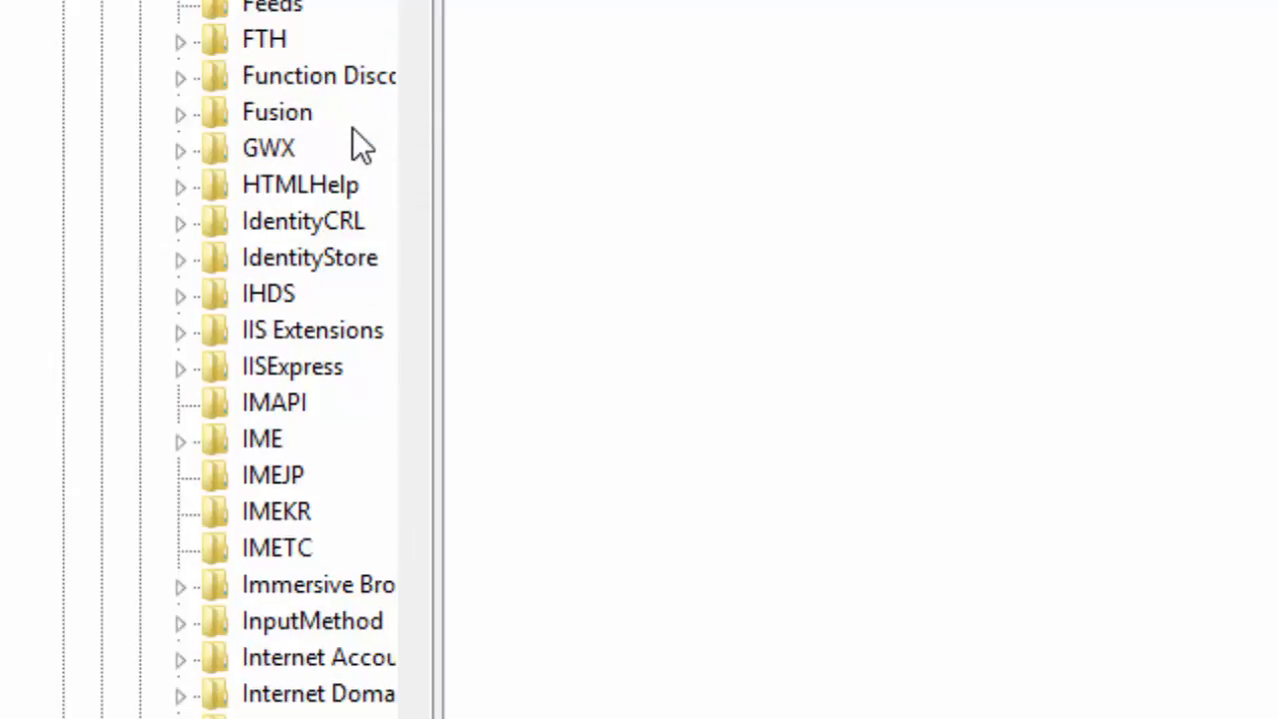
scroll(352, 128, down, 20)
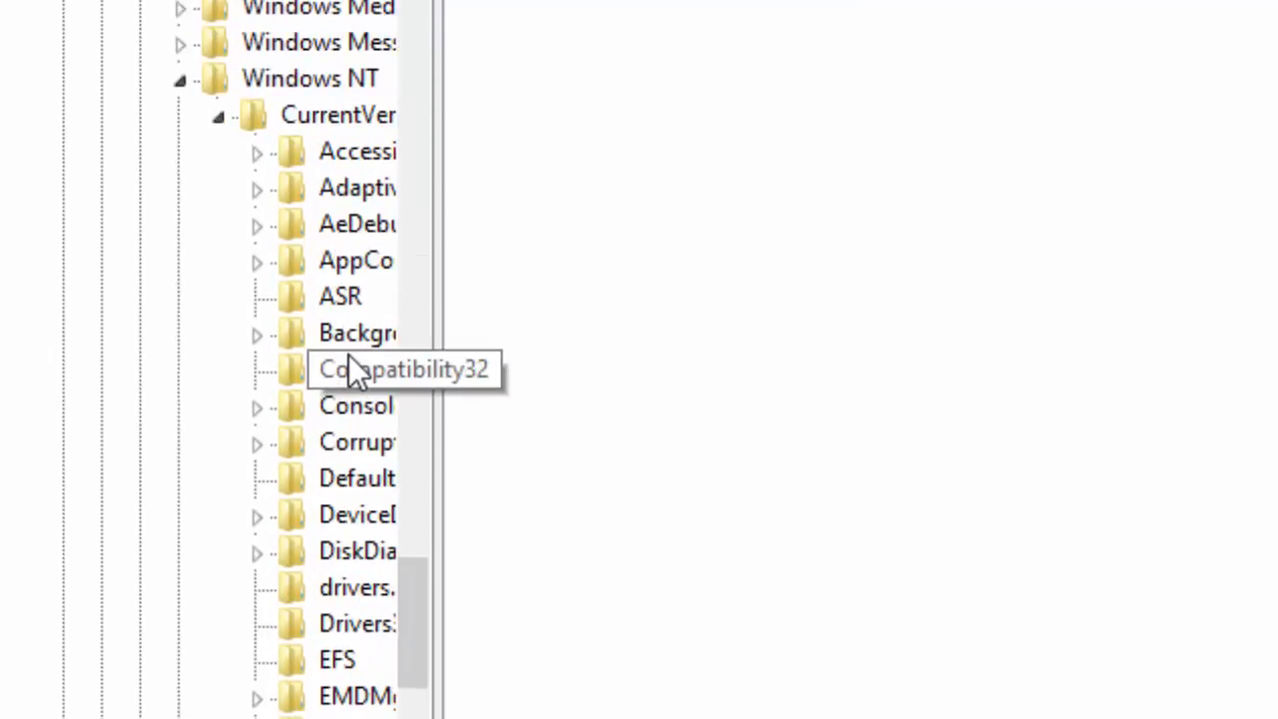
scroll(300, 279, up, 1)
click(183, 197)
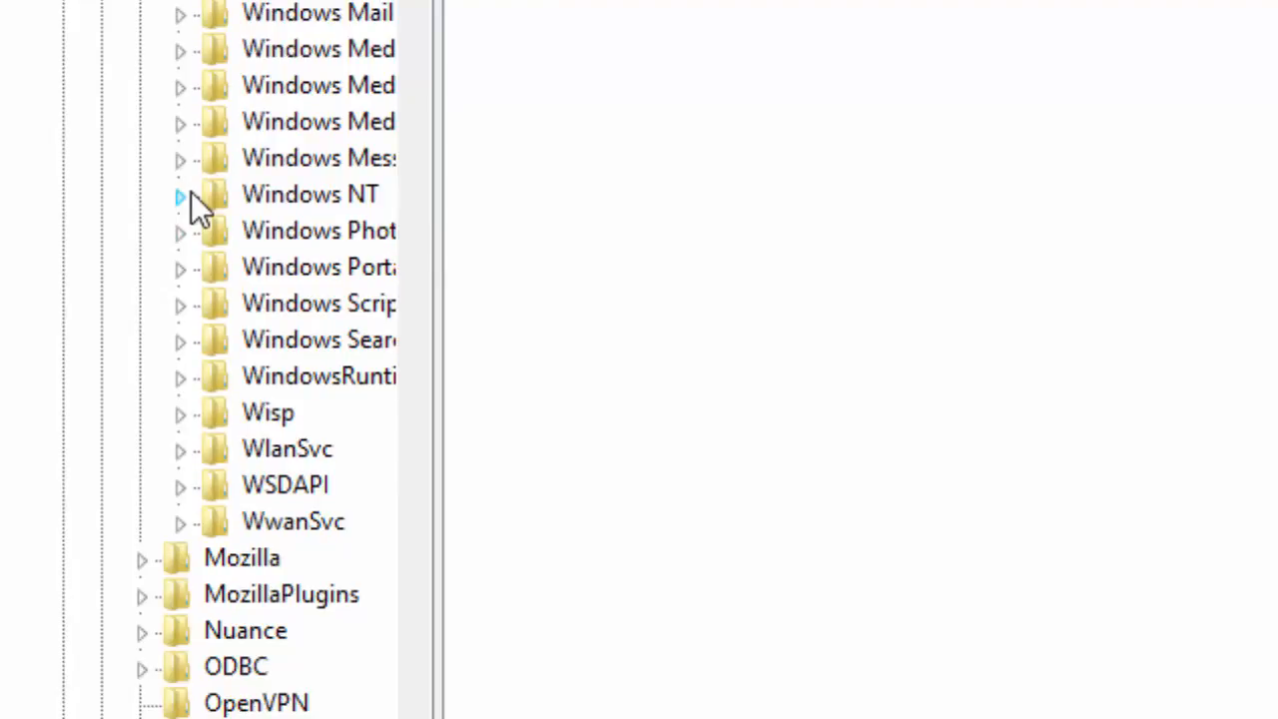
click(182, 196)
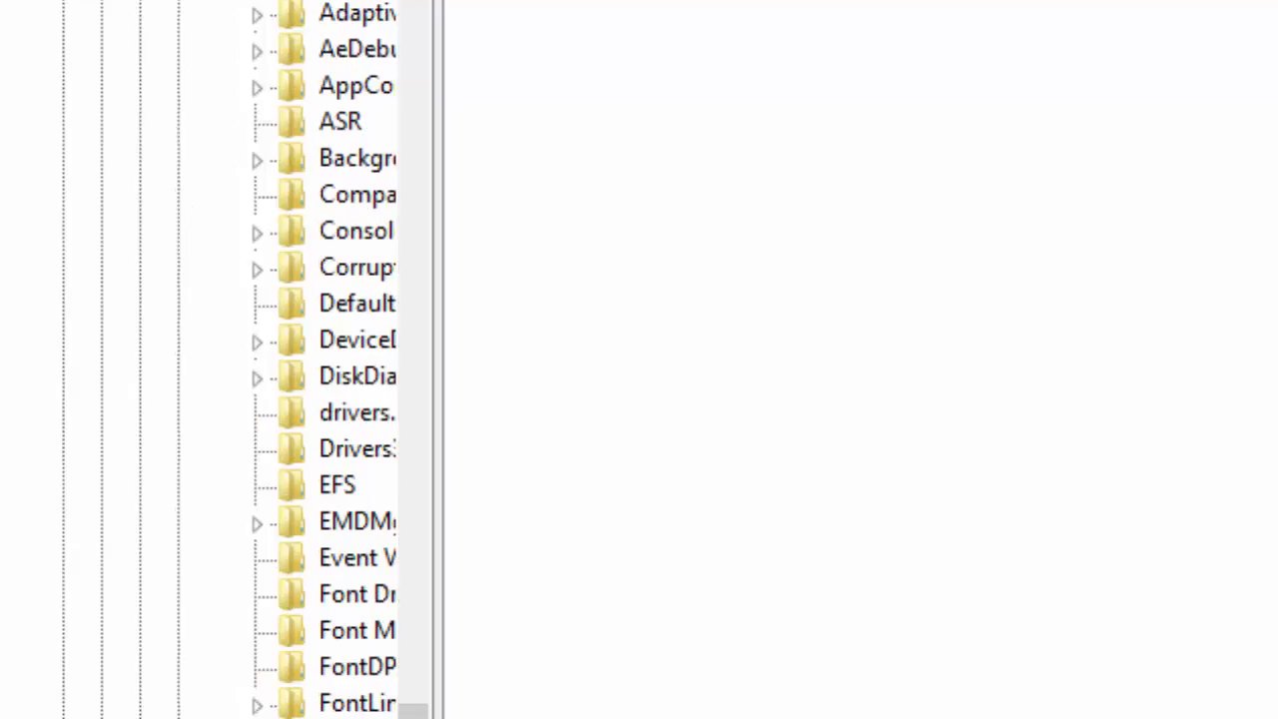
scroll(266, 29, up, 1)
click(218, 47)
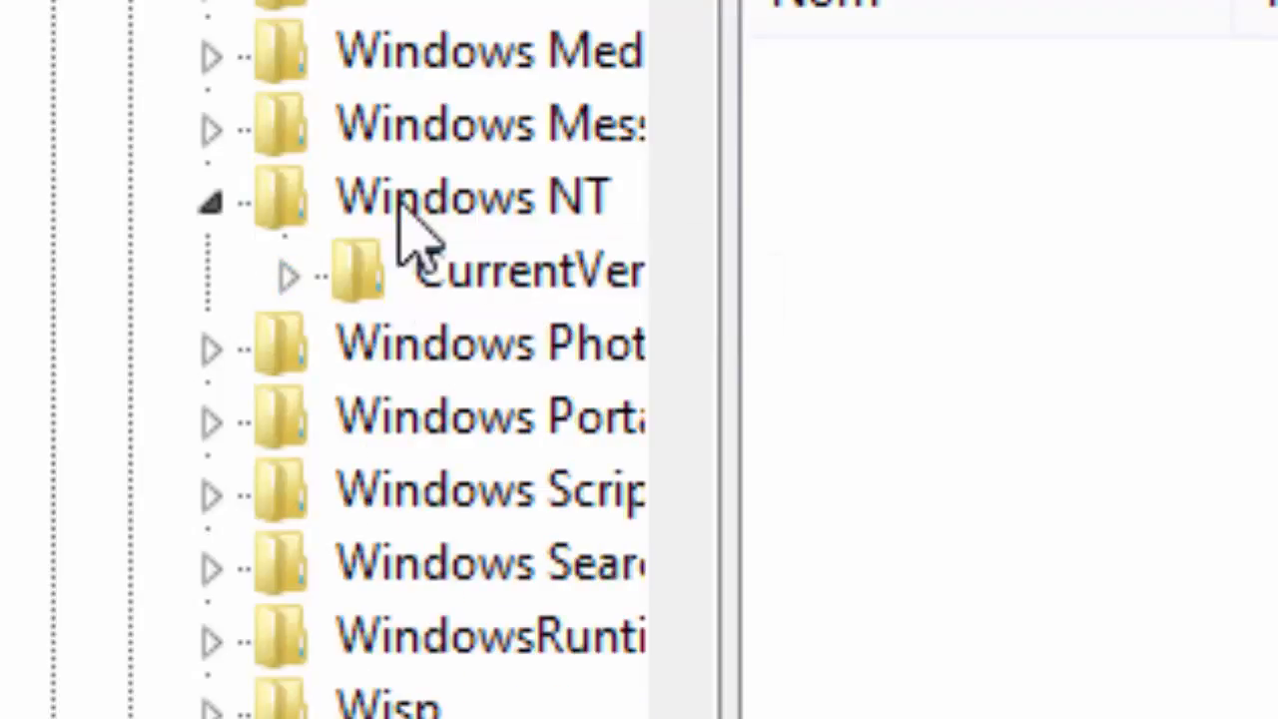
scroll(295, 100, up, 2)
click(470, 701)
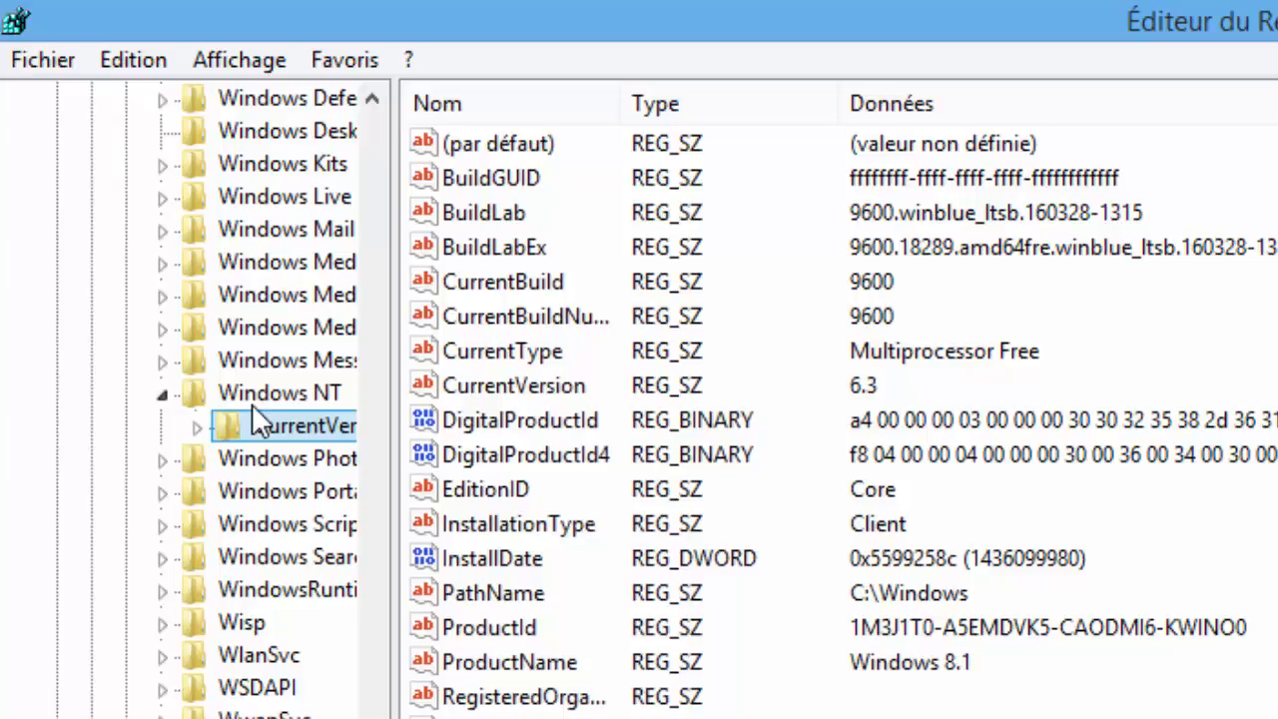
drag(1276, 233, 848, 718)
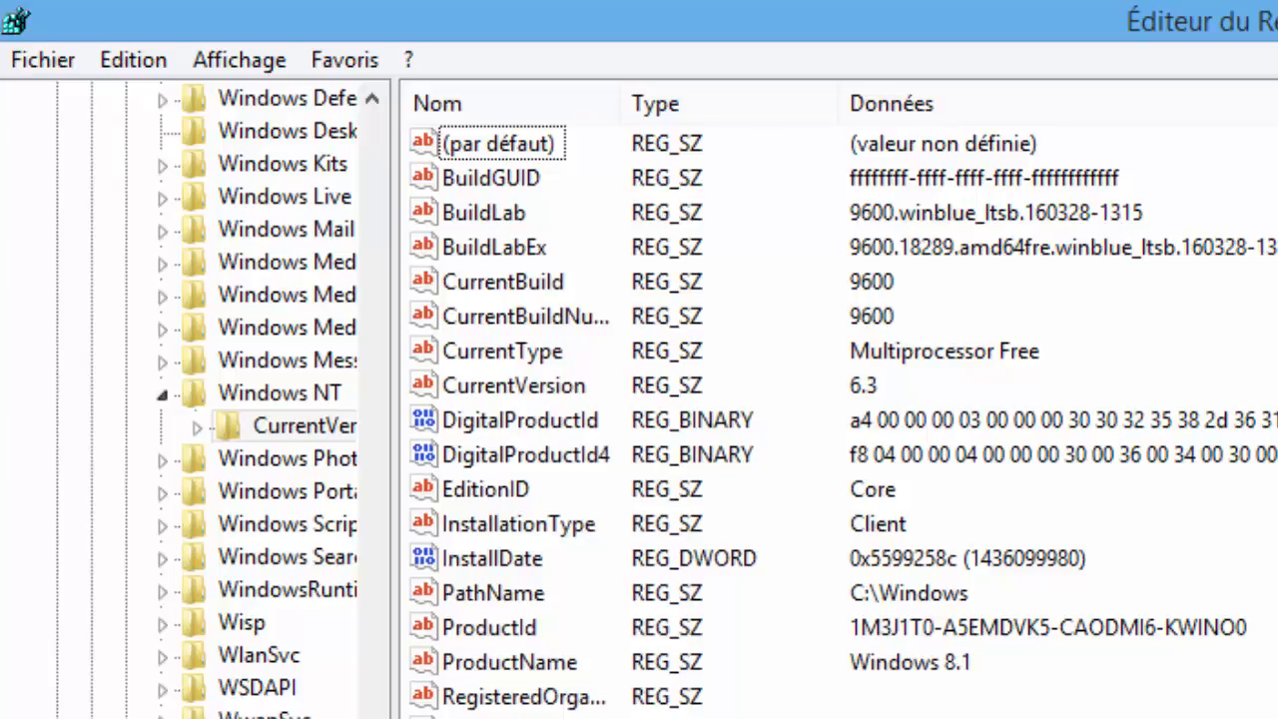
drag(848, 717, 639, 718)
- Open the ProductId value for editing, moving the CyberGhost window aside
double_click(424, 630)
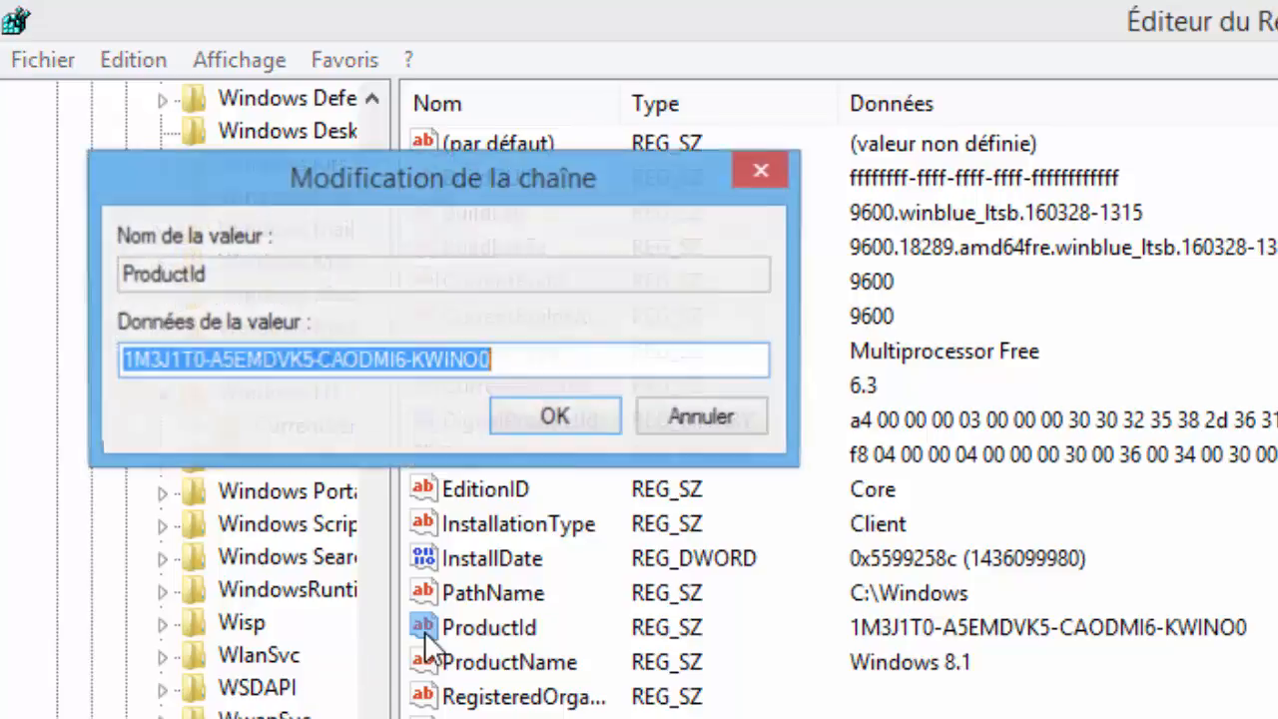
drag(404, 157, 1170, 357)
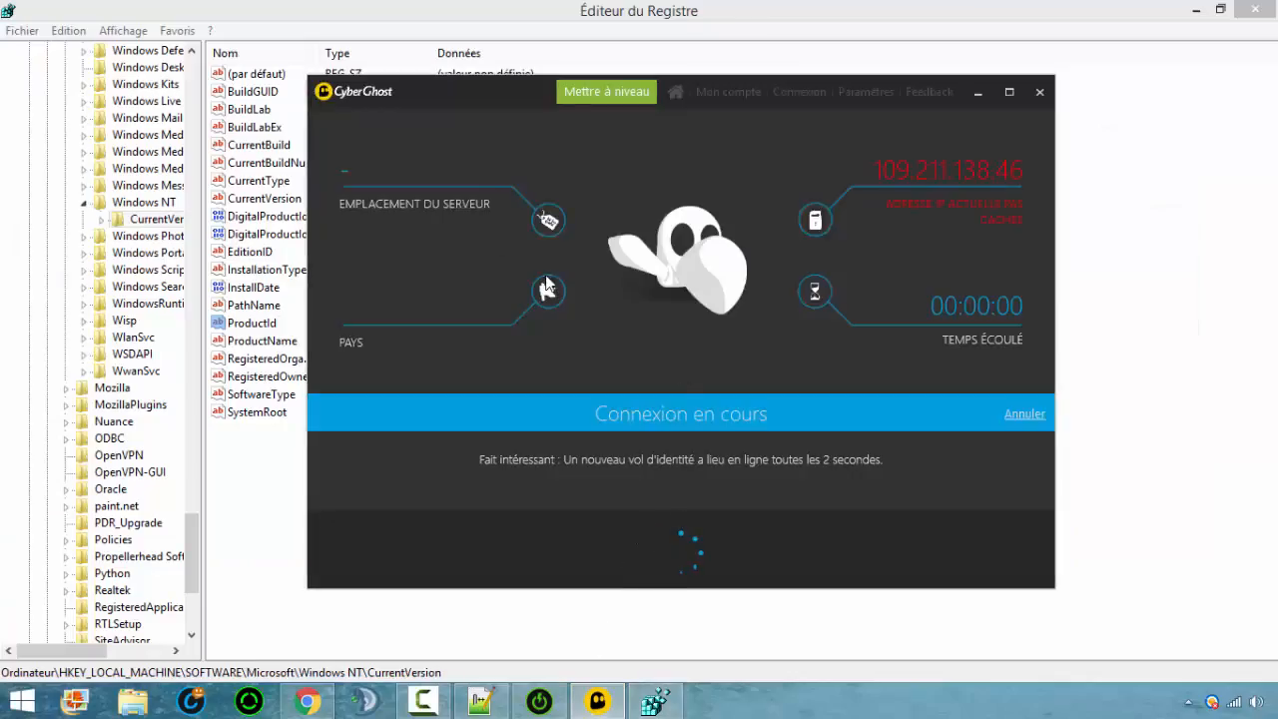
drag(470, 100, 434, 121)
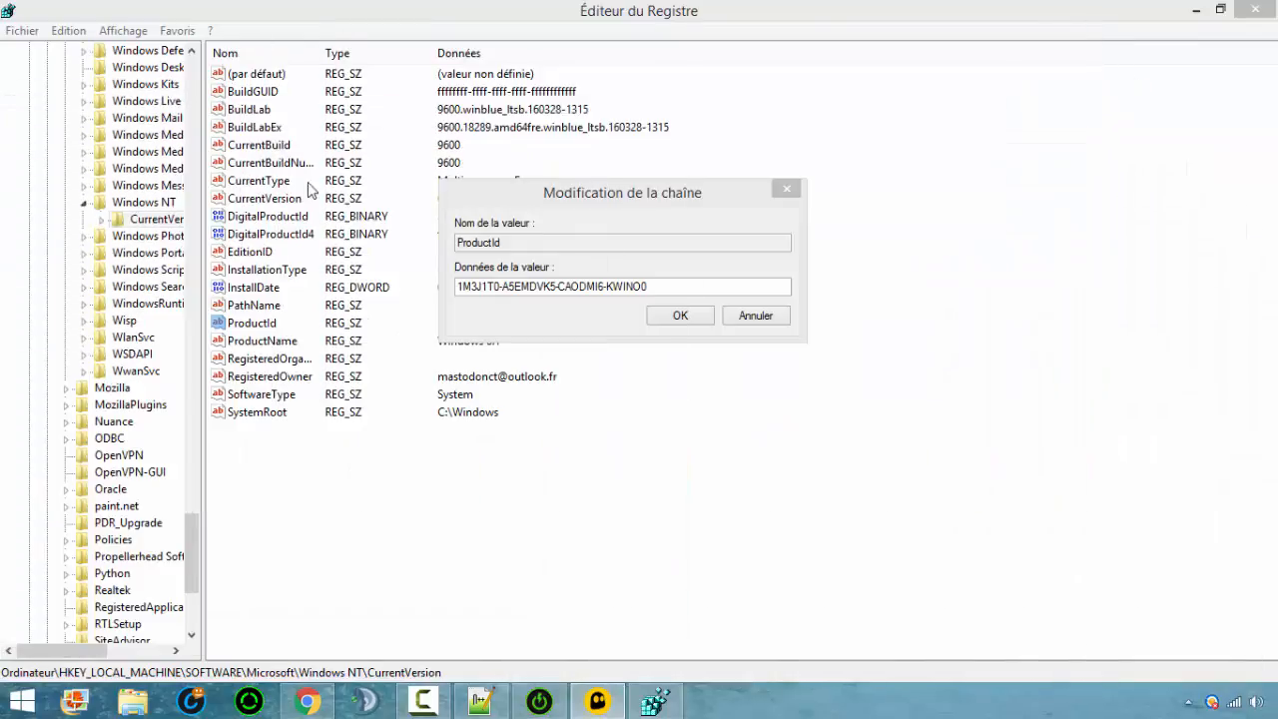
click(518, 243)
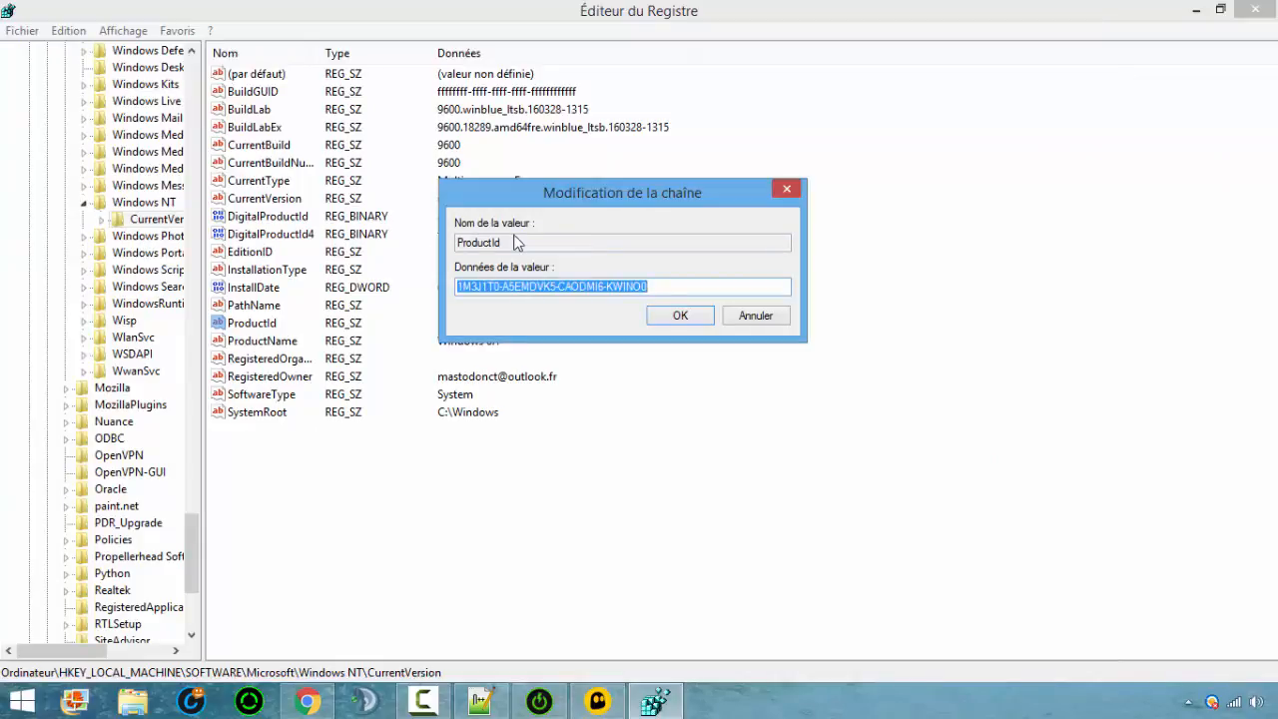
click(1126, 220)
- Overwrite the end of the ProductId data with new characters and save it
click(670, 243)
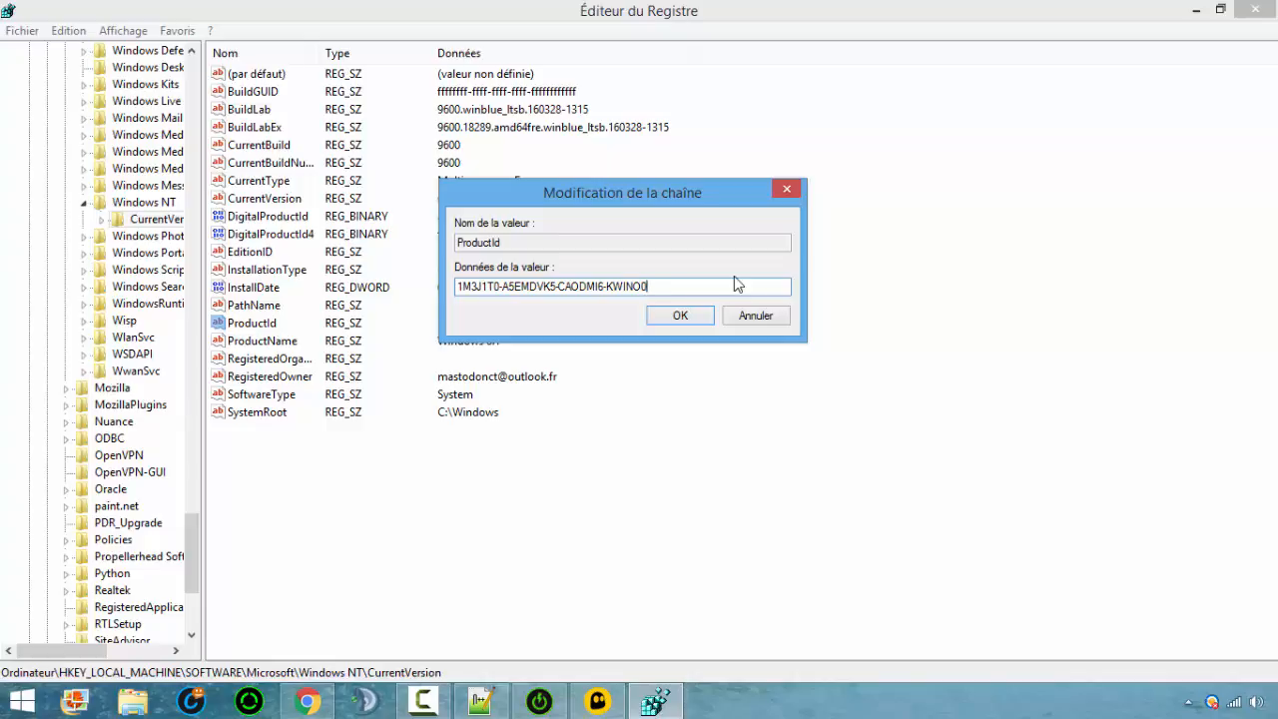
key(BackSpace)
key(BackSpace)
key(BackSpace)
key(BackSpace)
key(BackSpace)
key(BackSpace)
text(MDOCKW)
key(BackSpace)
key(BackSpace)
key(BackSpace)
key(BackSpace)
text(4534)
key(BackSpace)
key(BackSpace)
key(BackSpace)
key(BackSpace)
key(BackSpace)
key(BackSpace)
key(BackSpace)
key(BackSpace)
key(BackSpace)
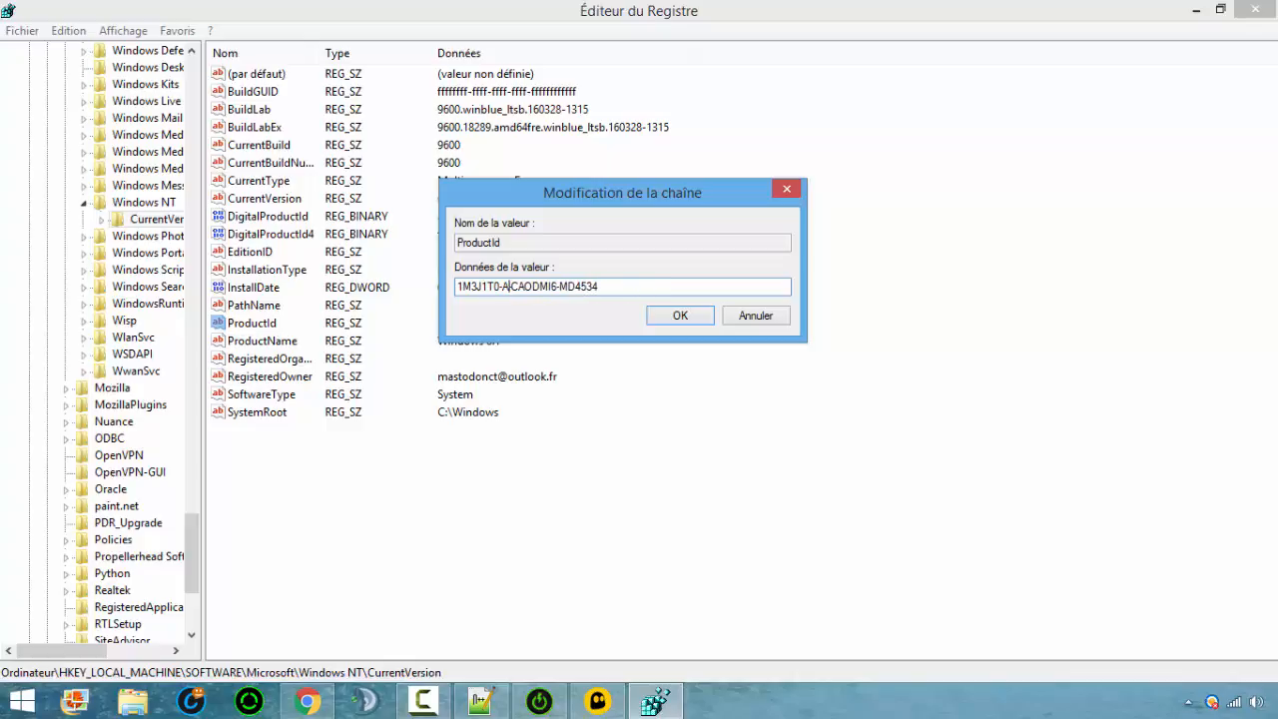
text(DOCKV4sd)
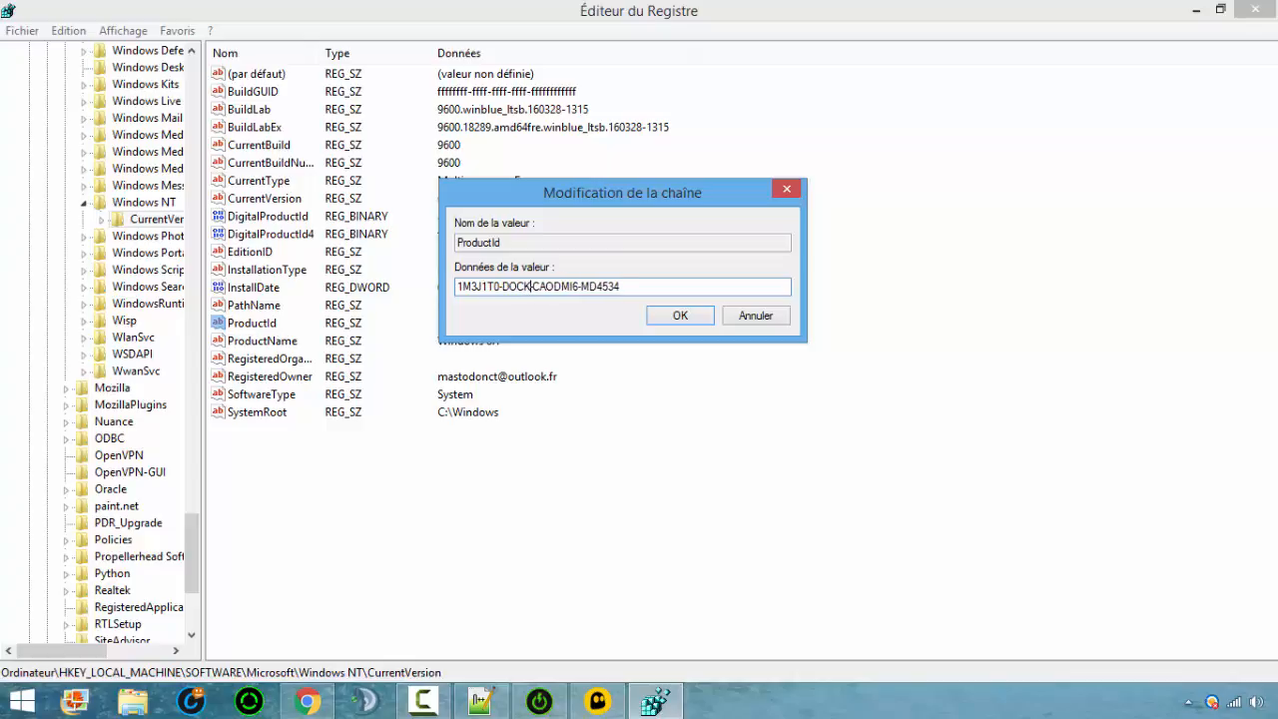
key(BackSpace)
key(BackSpace)
text(D-CA45)
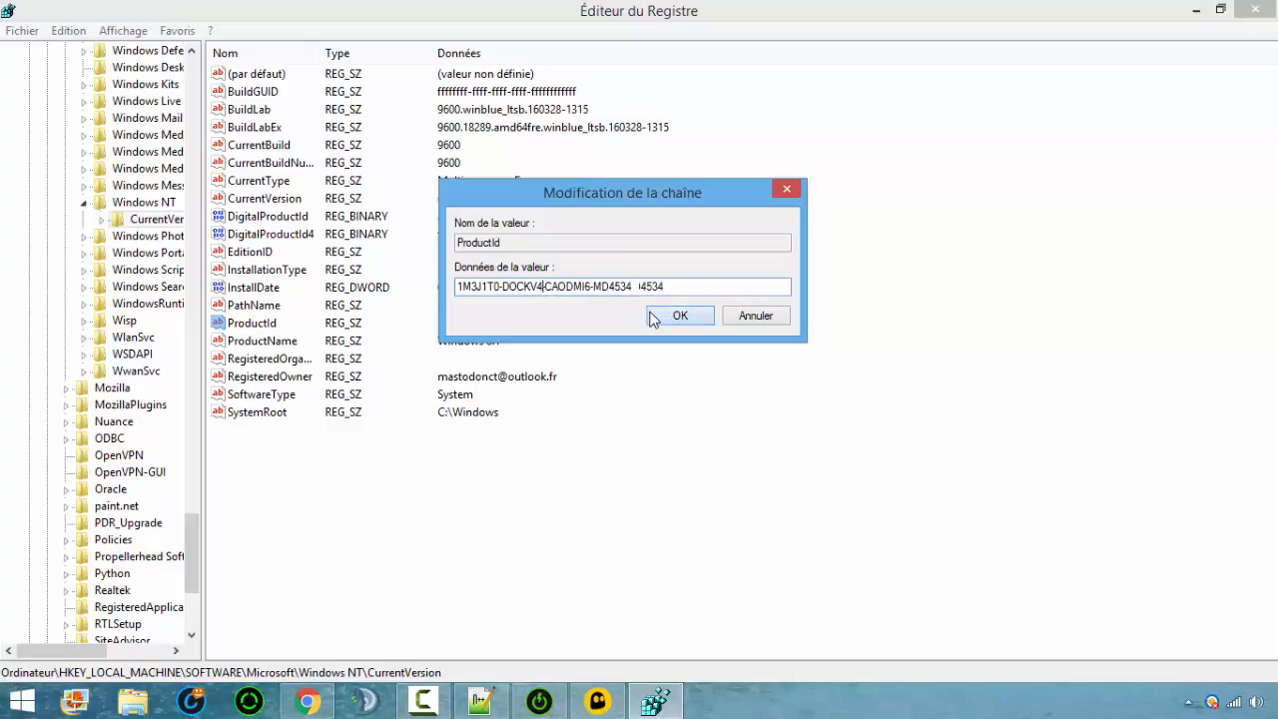
key(Delete)
key(Delete)
click(650, 314)
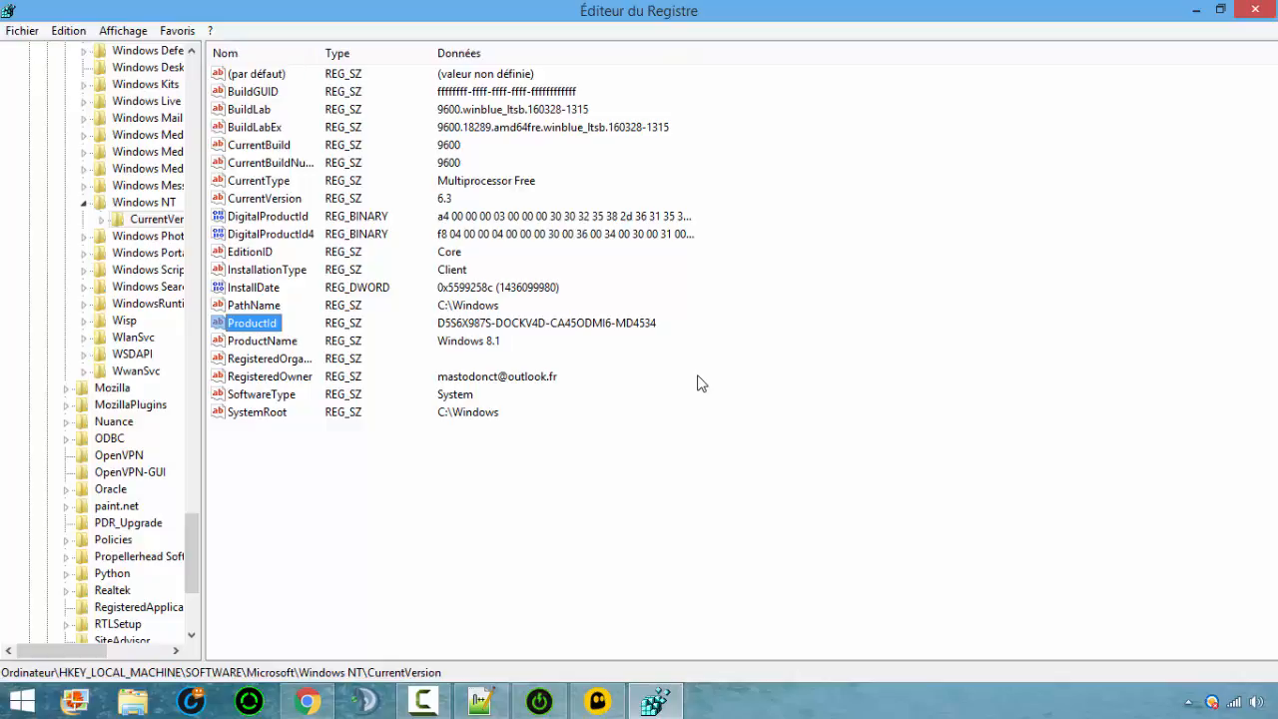
- Close Registry Editor and cancel CyberGhost's stalled connection
click(1271, 8)
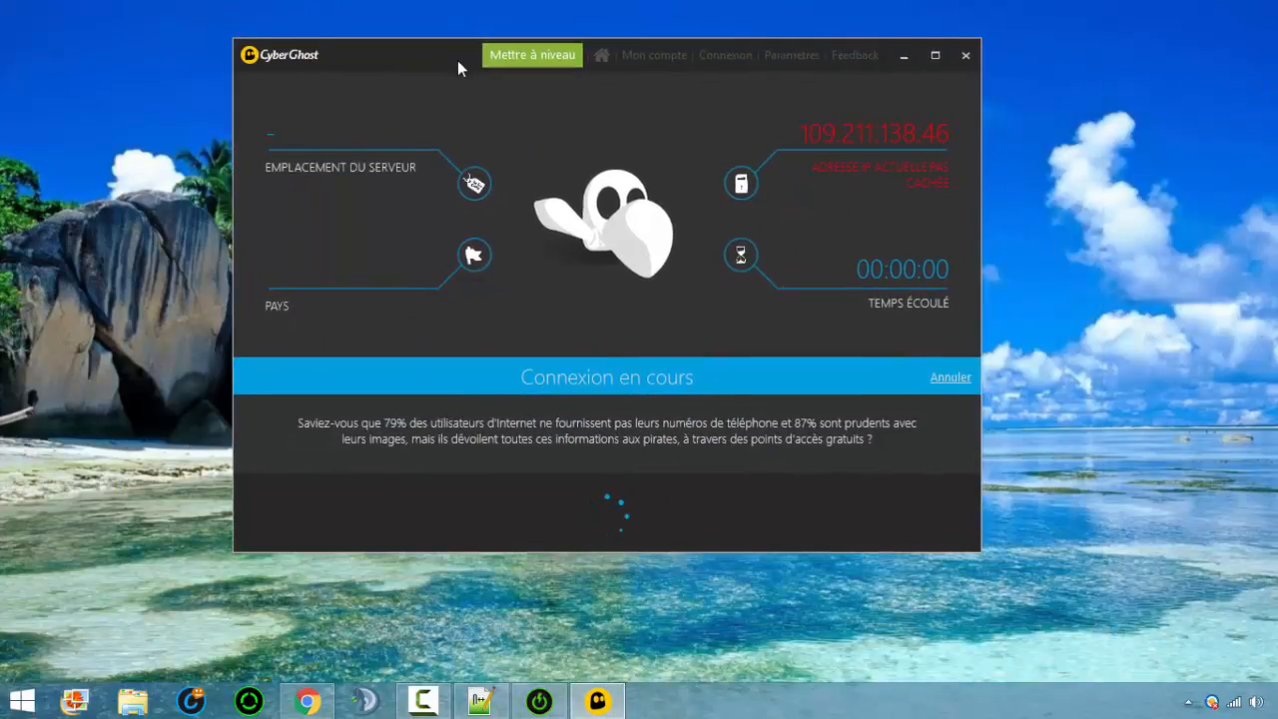
drag(458, 61, 462, 80)
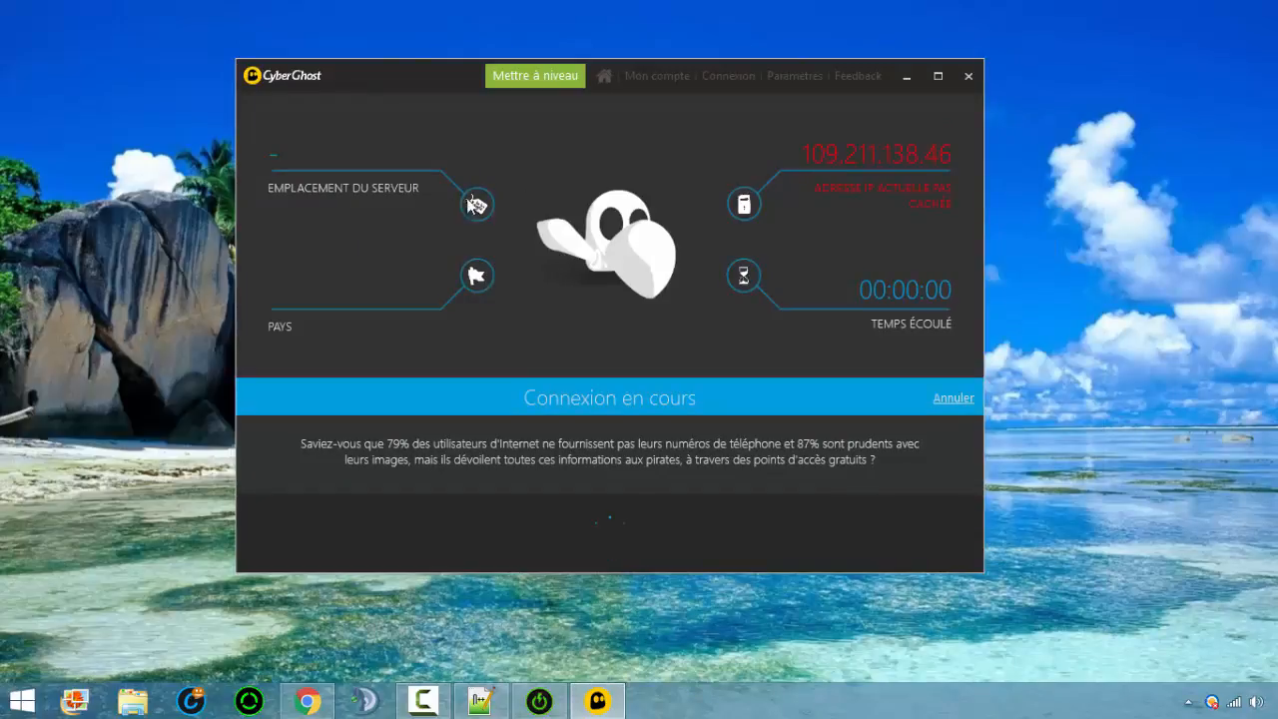
click(956, 399)
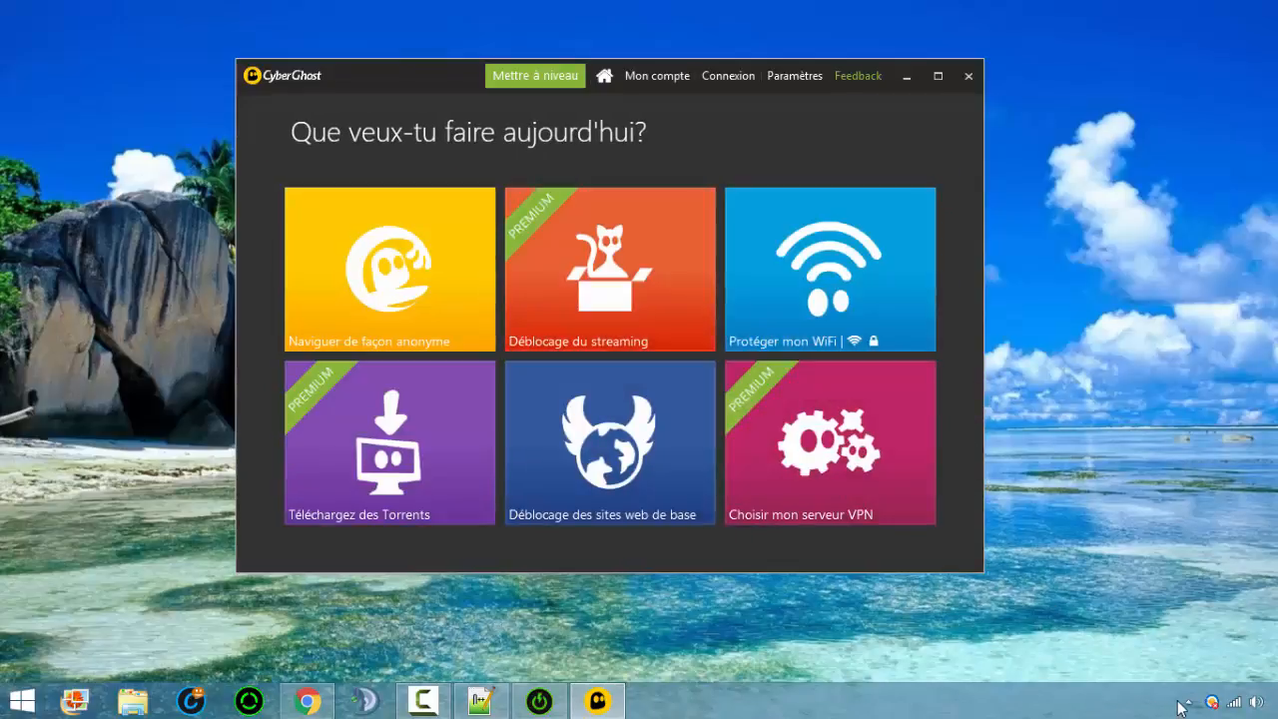
- Reconnect CyberGhost through Spain from the tray quick-connect window
click(1184, 703)
click(1205, 610)
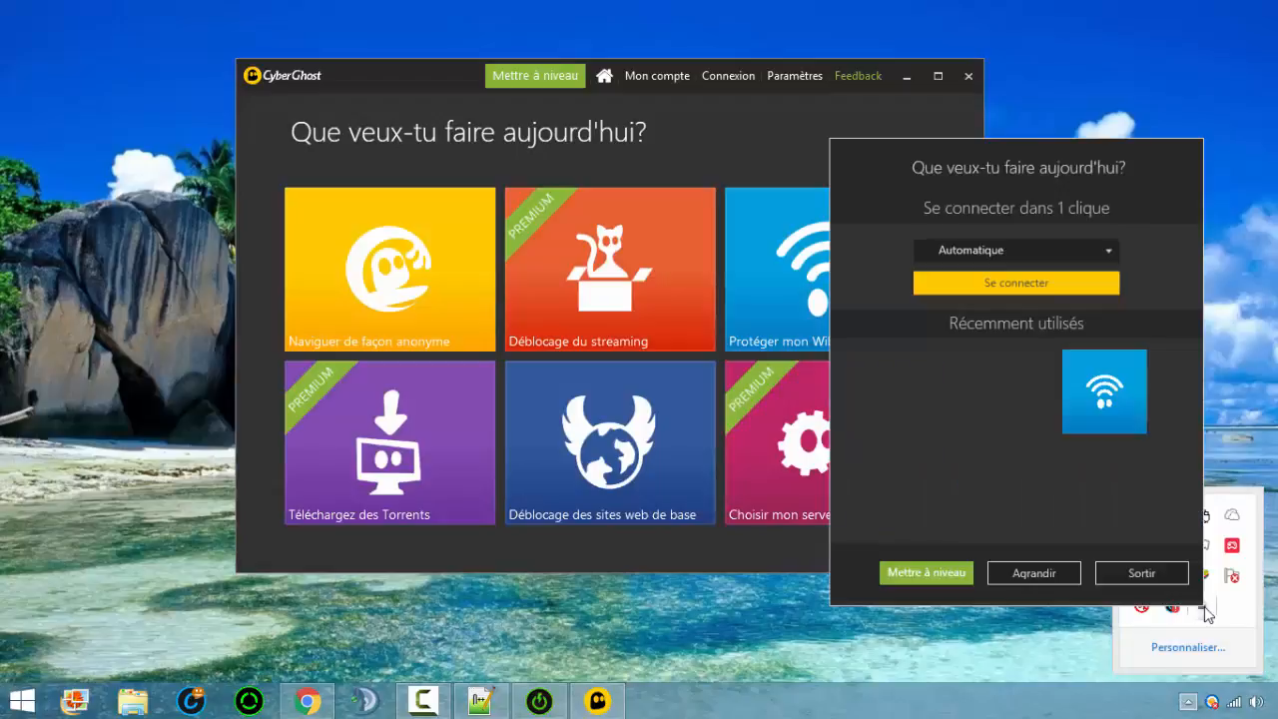
click(1032, 256)
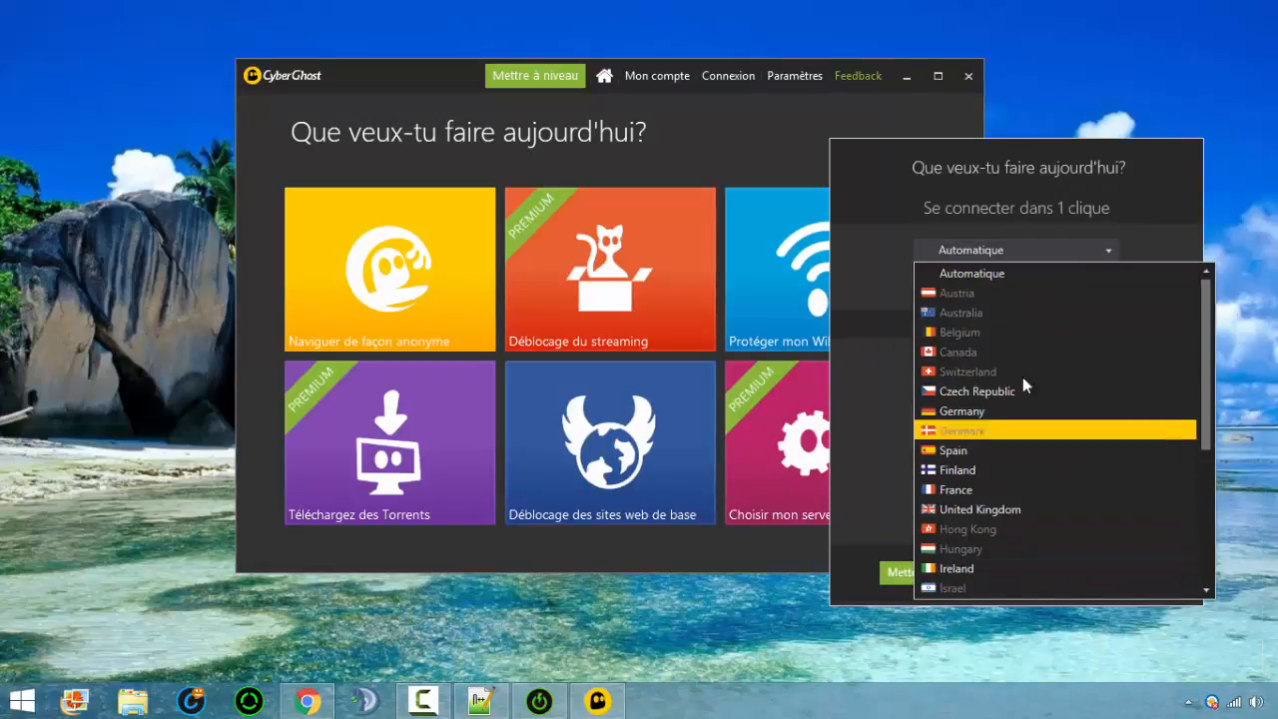
click(1004, 451)
click(999, 292)
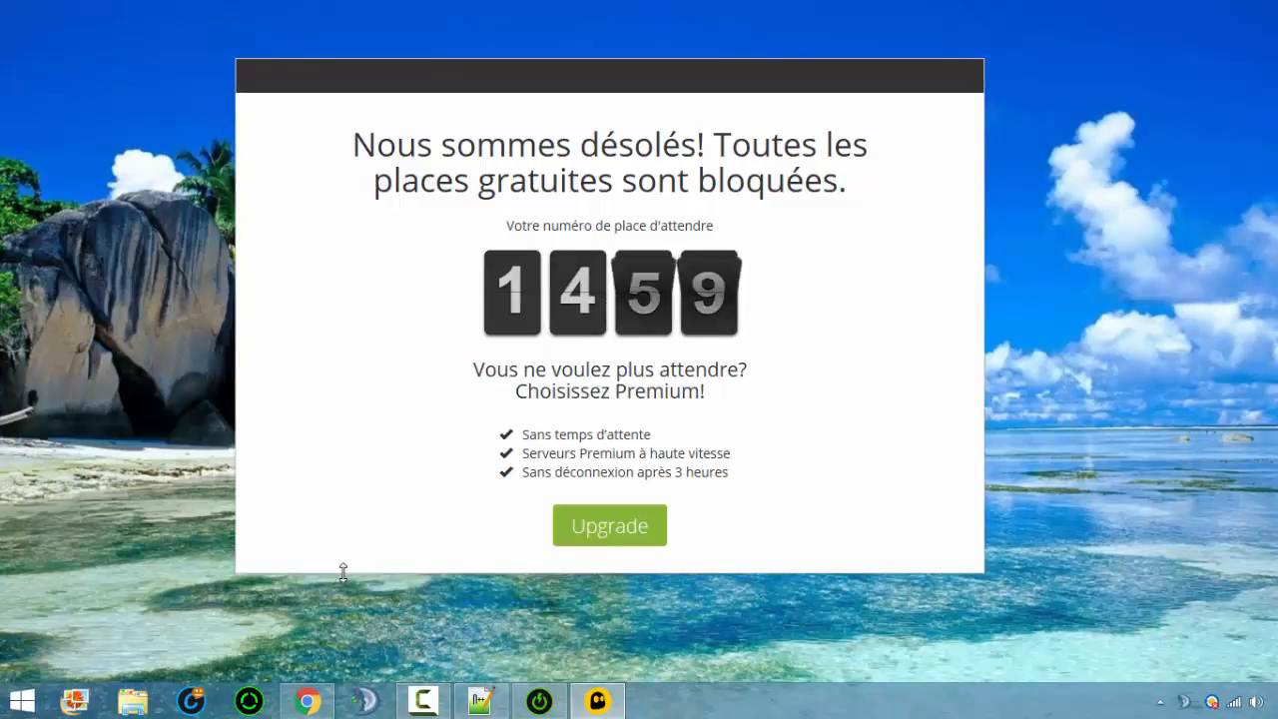
- Open TeamSpeak 3's Identités settings and select the Nouvelle identité entry
key(alt+Tab)
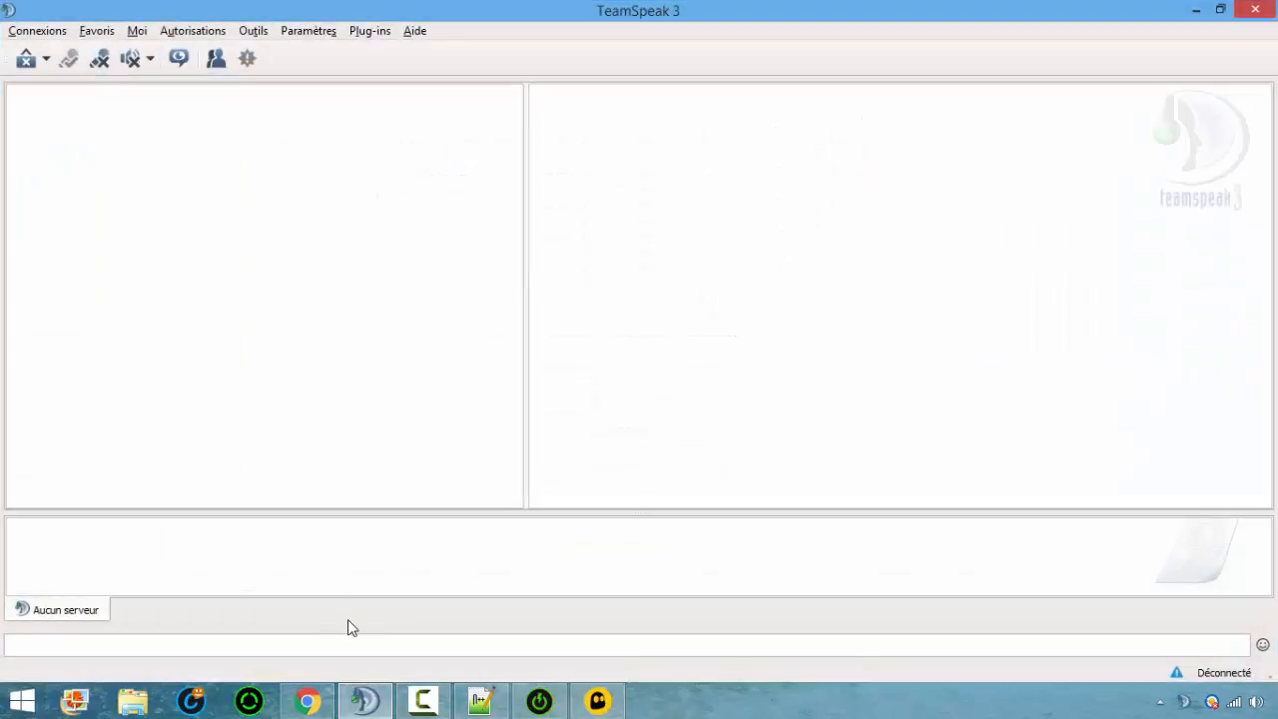
click(370, 32)
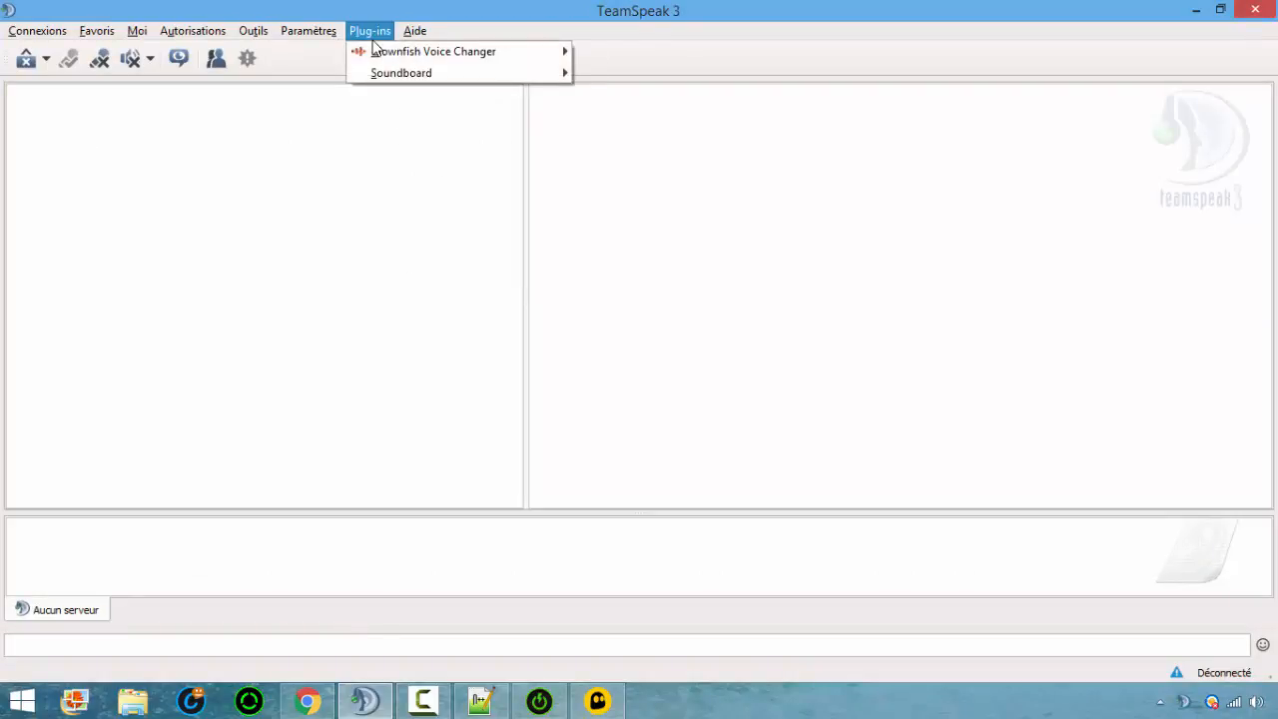
click(583, 38)
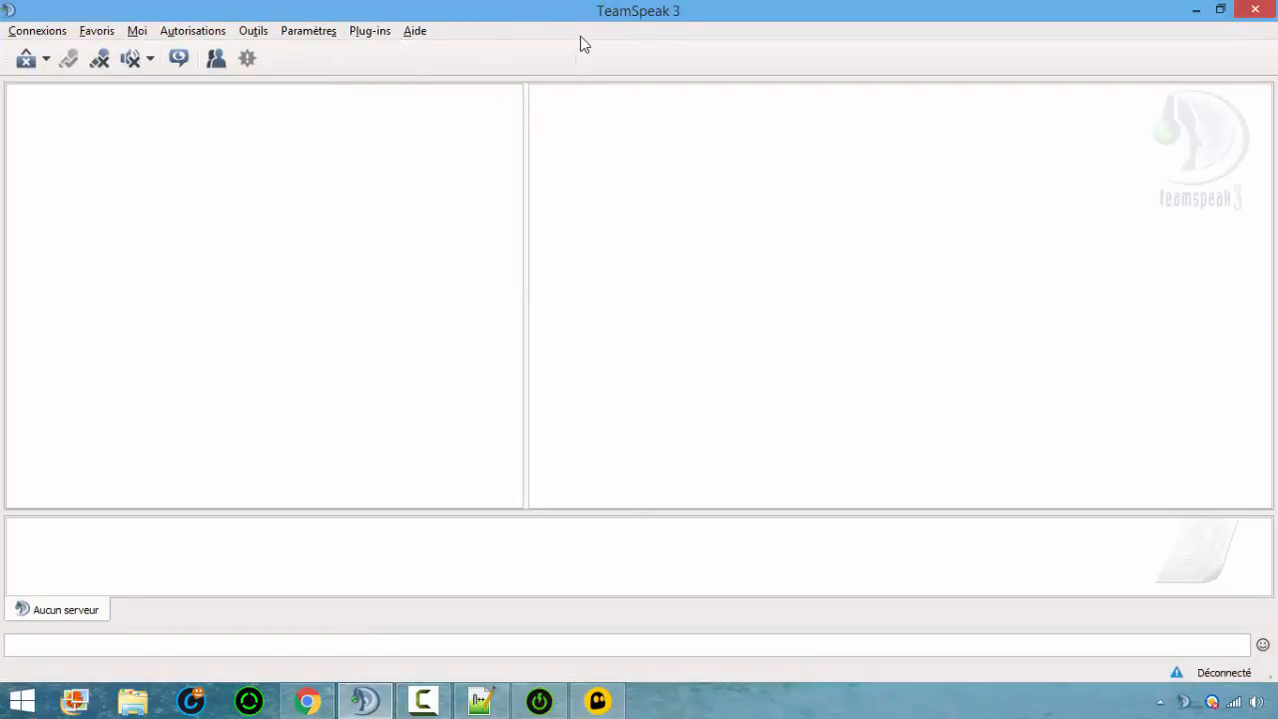
click(313, 33)
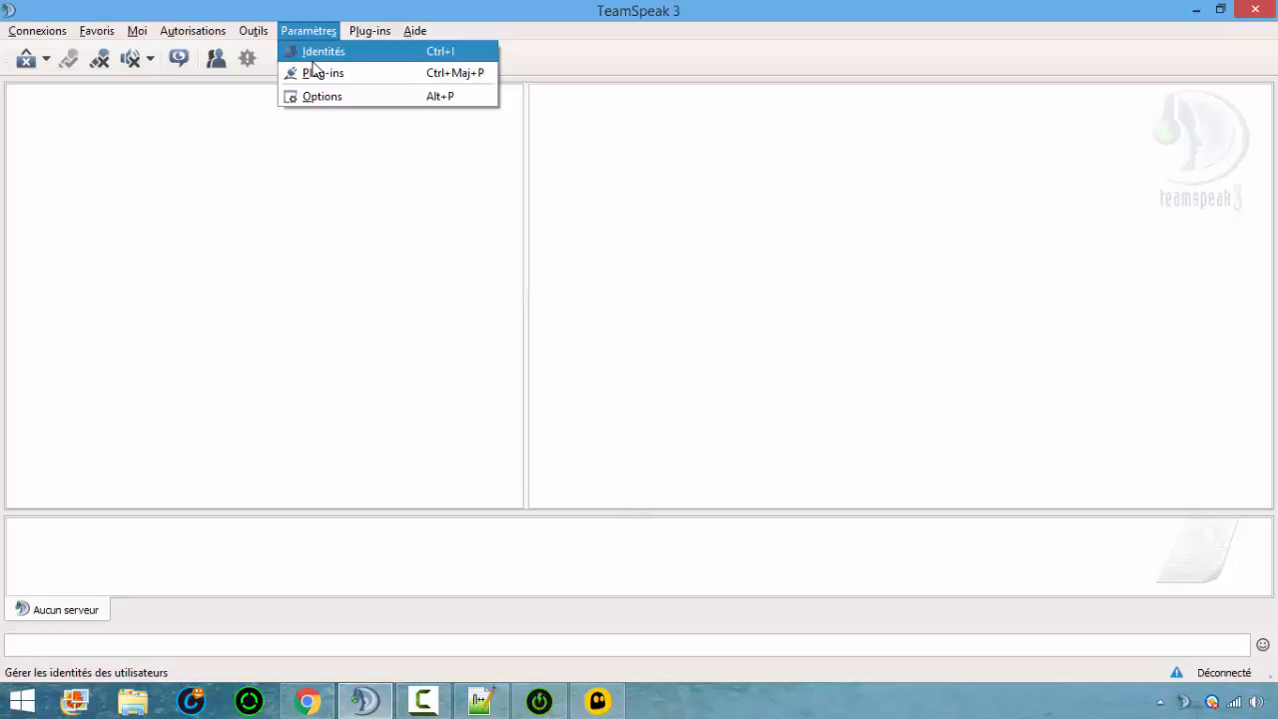
click(316, 53)
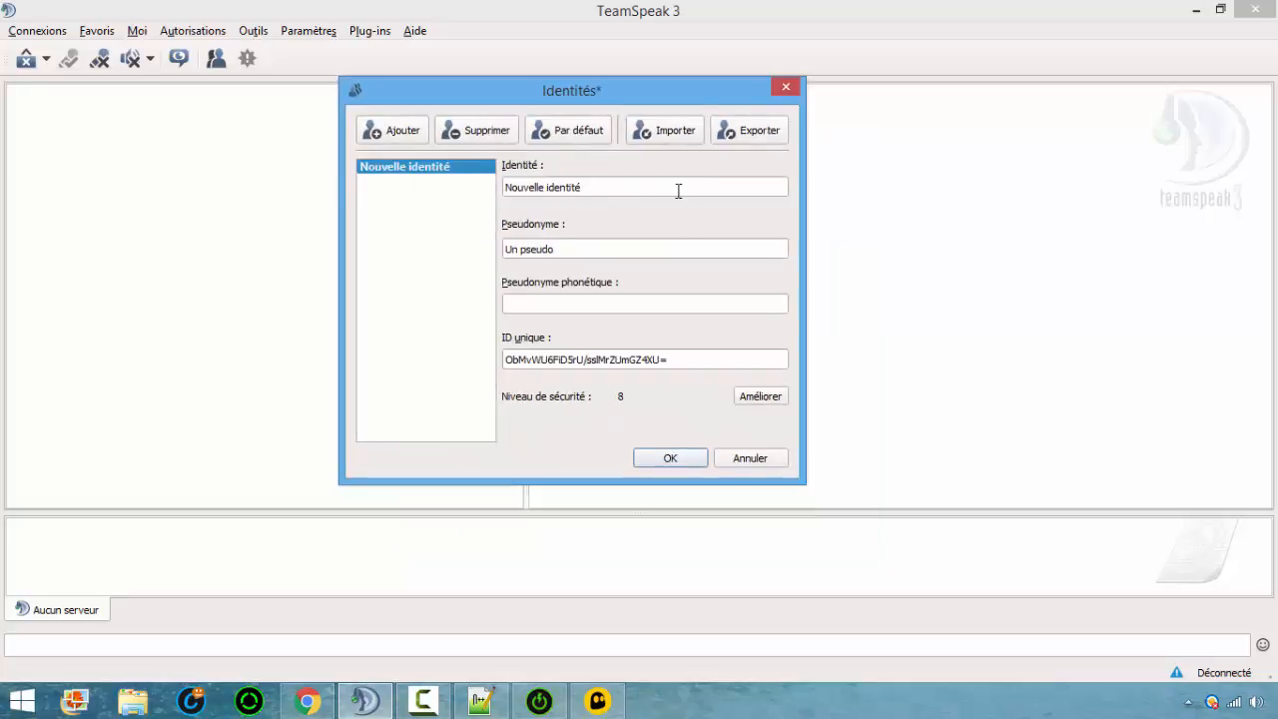
drag(676, 188, 365, 256)
click(434, 222)
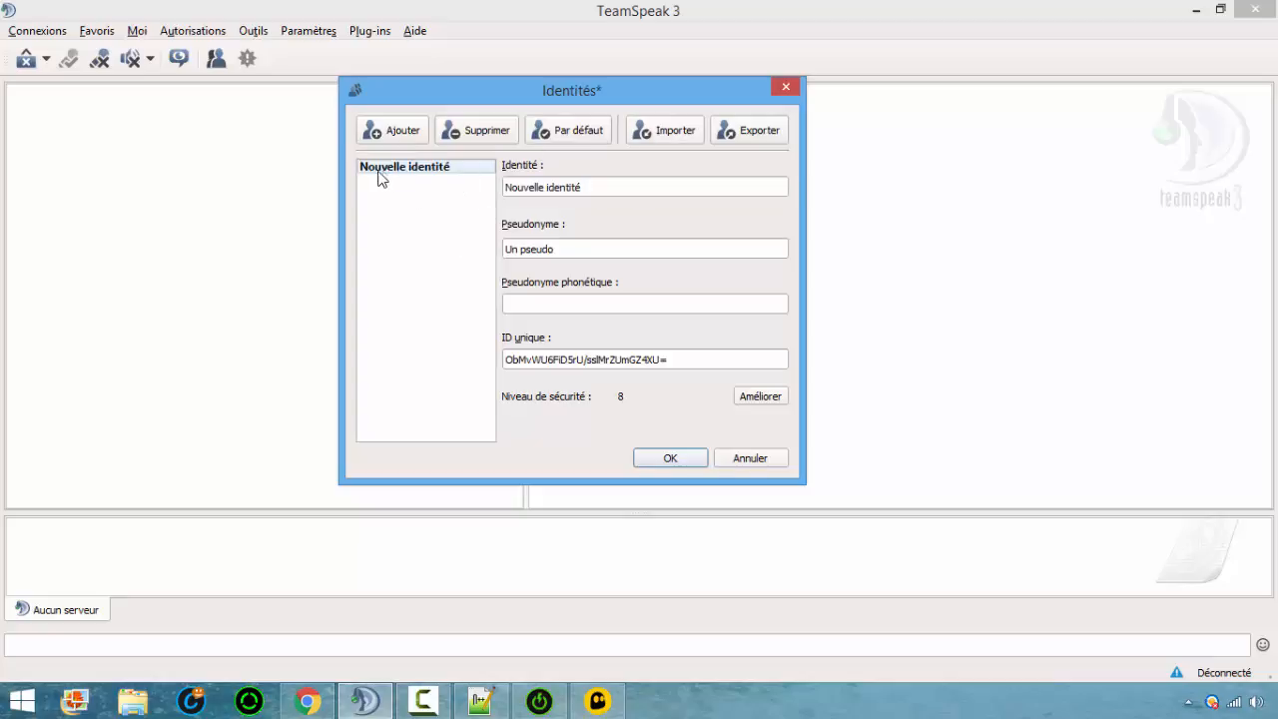
click(415, 172)
click(436, 214)
- Rename the new identity to Déban
drag(582, 189, 329, 197)
key(BackSpace)
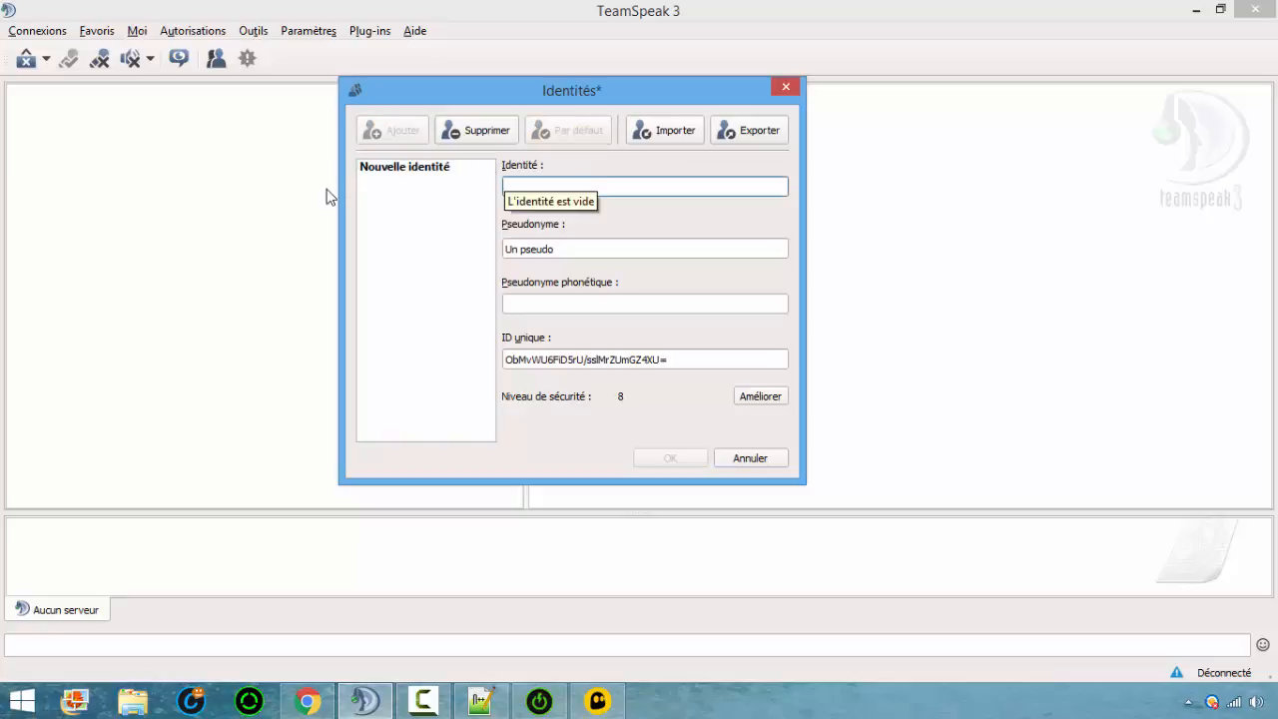
text(moi)
key(BackSpace)
key(BackSpace)
key(BackSpace)
text(Déb)
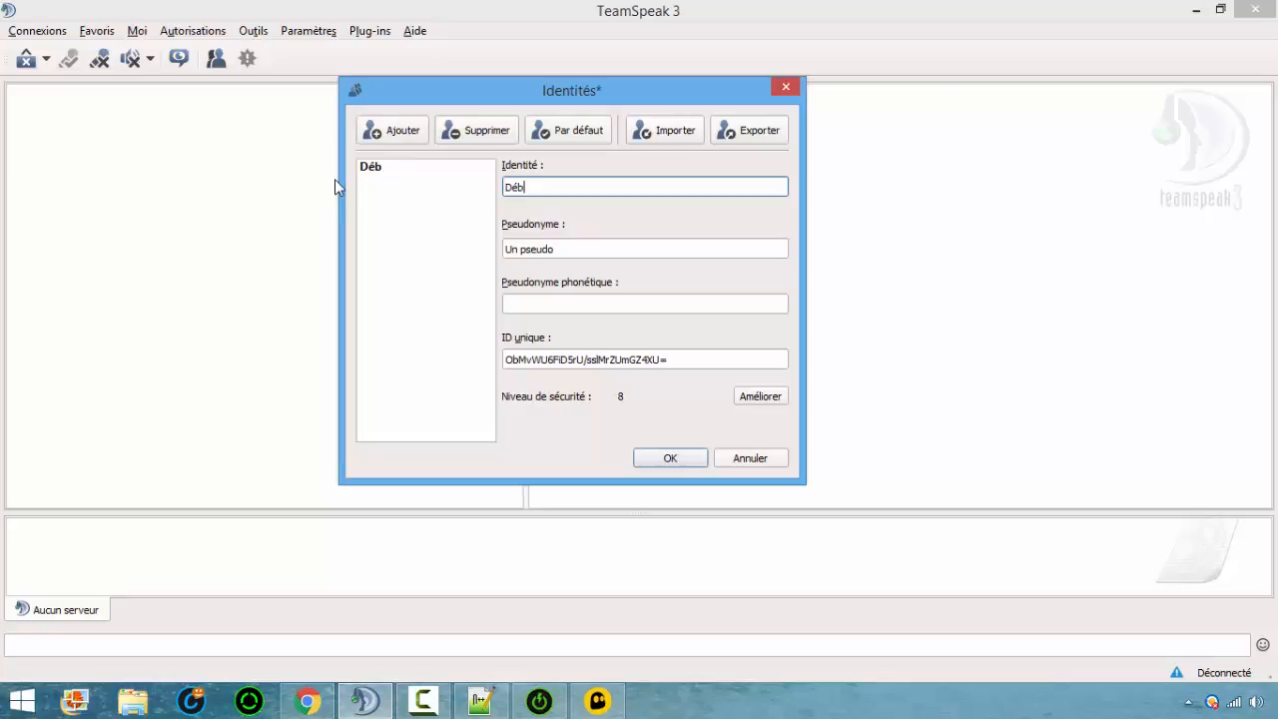
text(an)
- Replace the default nickname with "Je suis de retour."
click(554, 249)
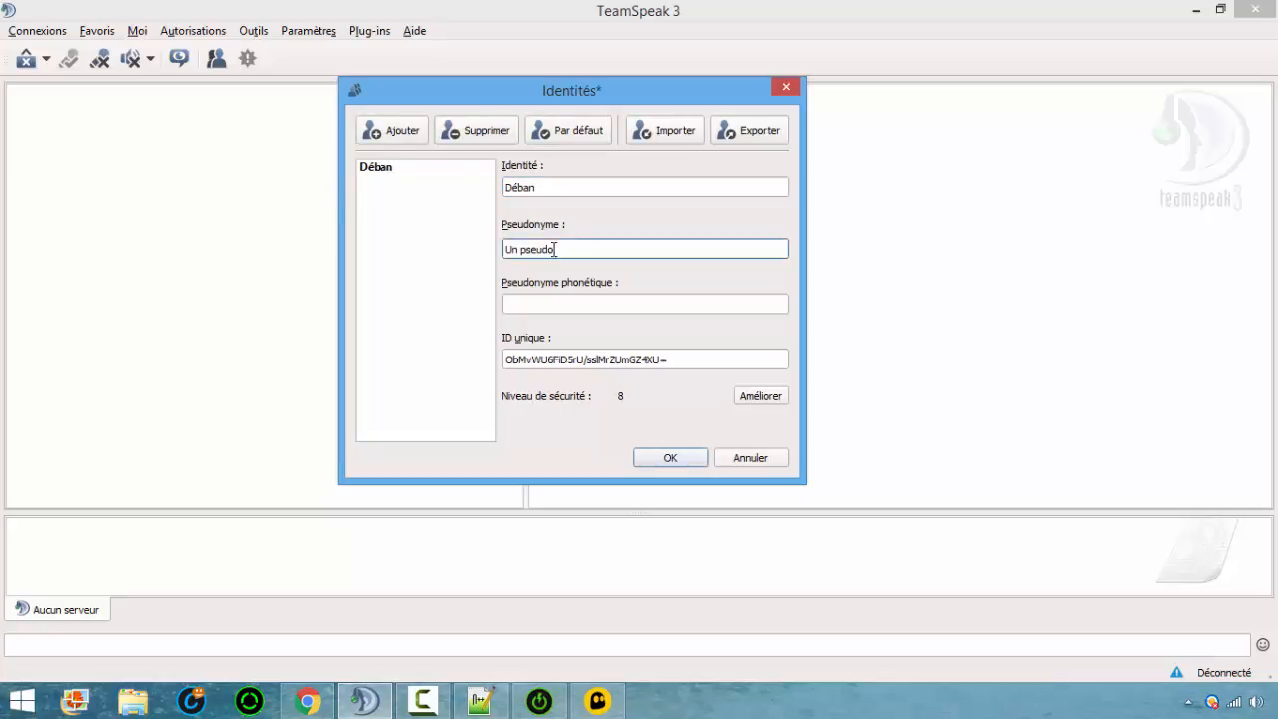
drag(554, 248, 368, 252)
key(BackSpace)
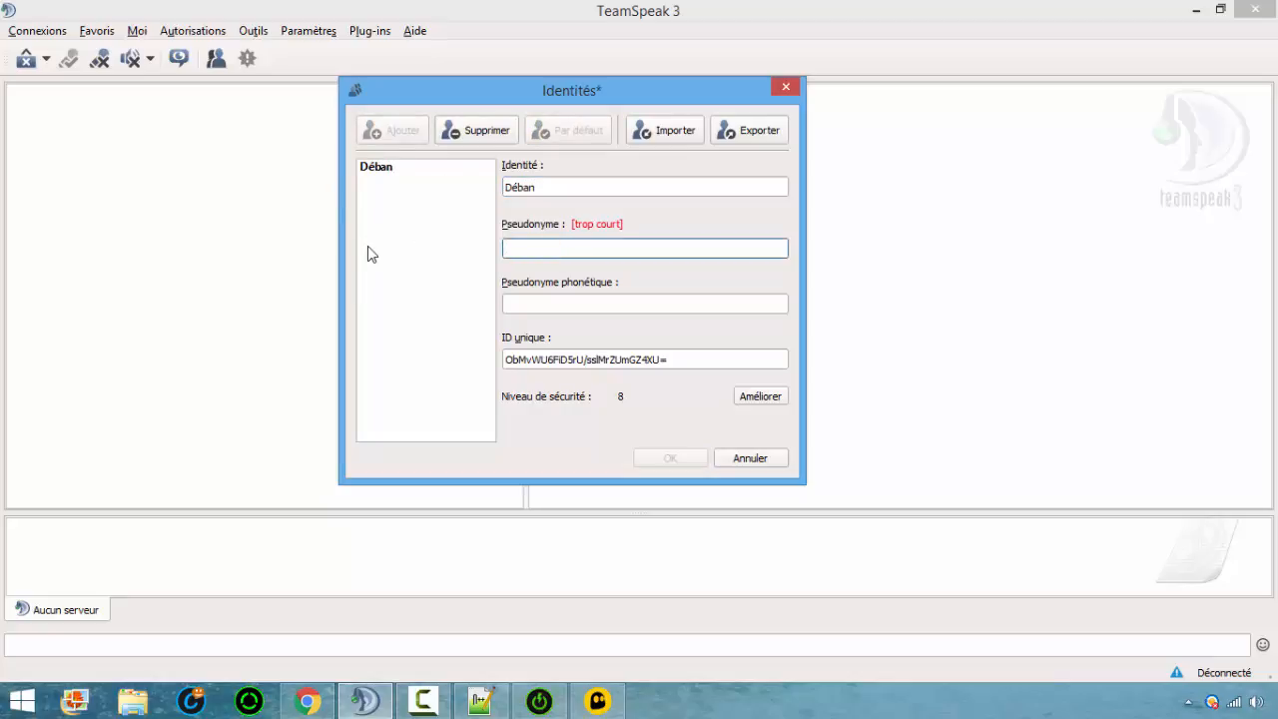
text(Je suis de reto)
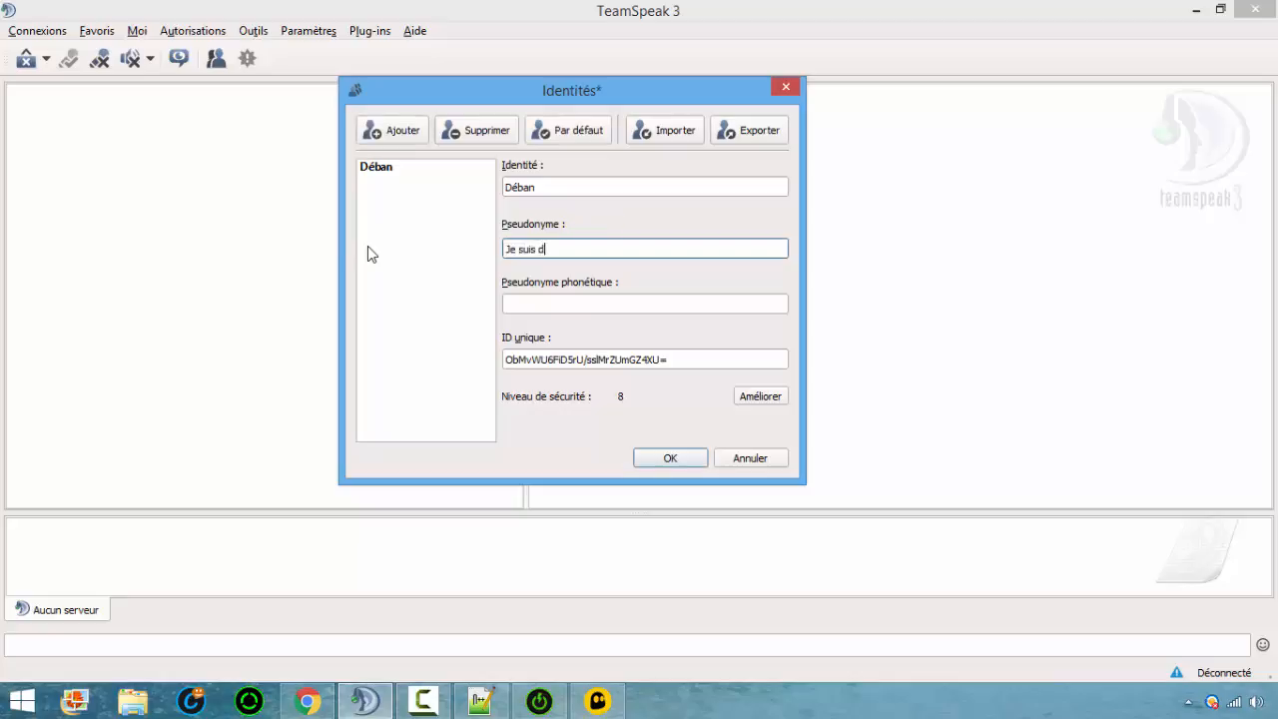
text(.)
click(537, 305)
click(479, 321)
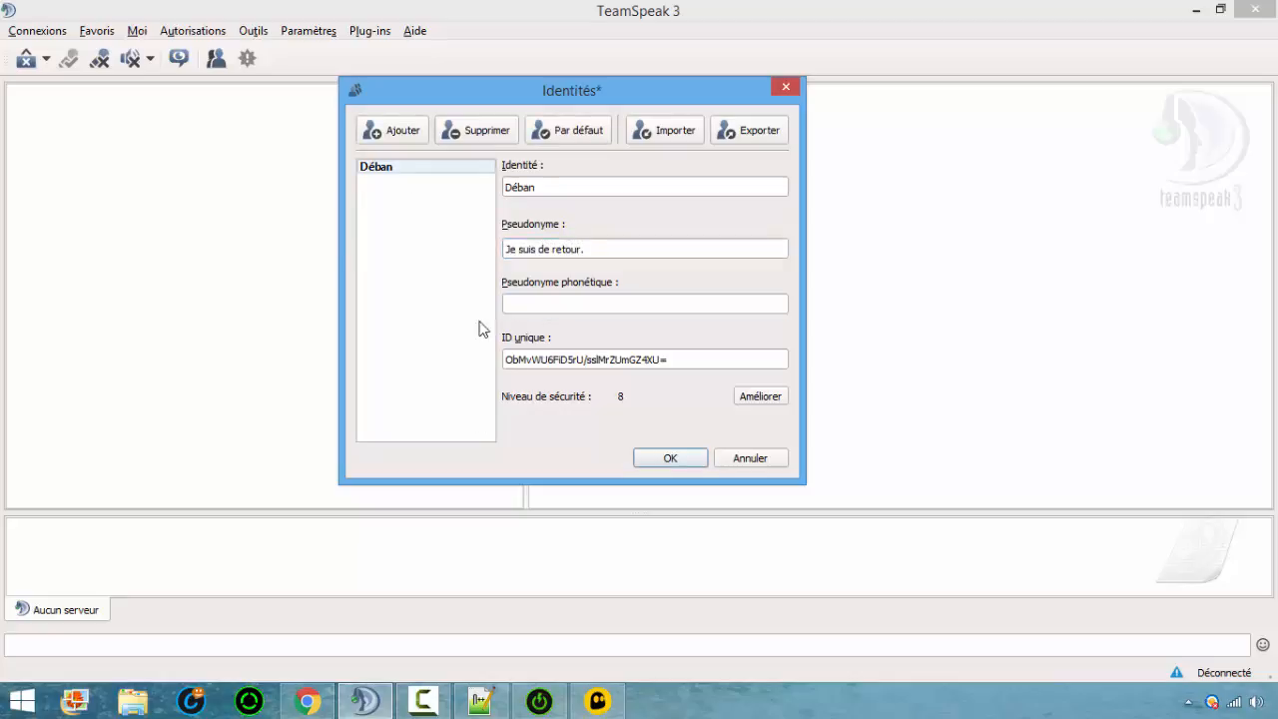
click(744, 395)
- Launch the identity security upgrade from level 27 to 29, then cancel and quit CyberGhost from its tray icon
scroll(763, 239, up, 6)
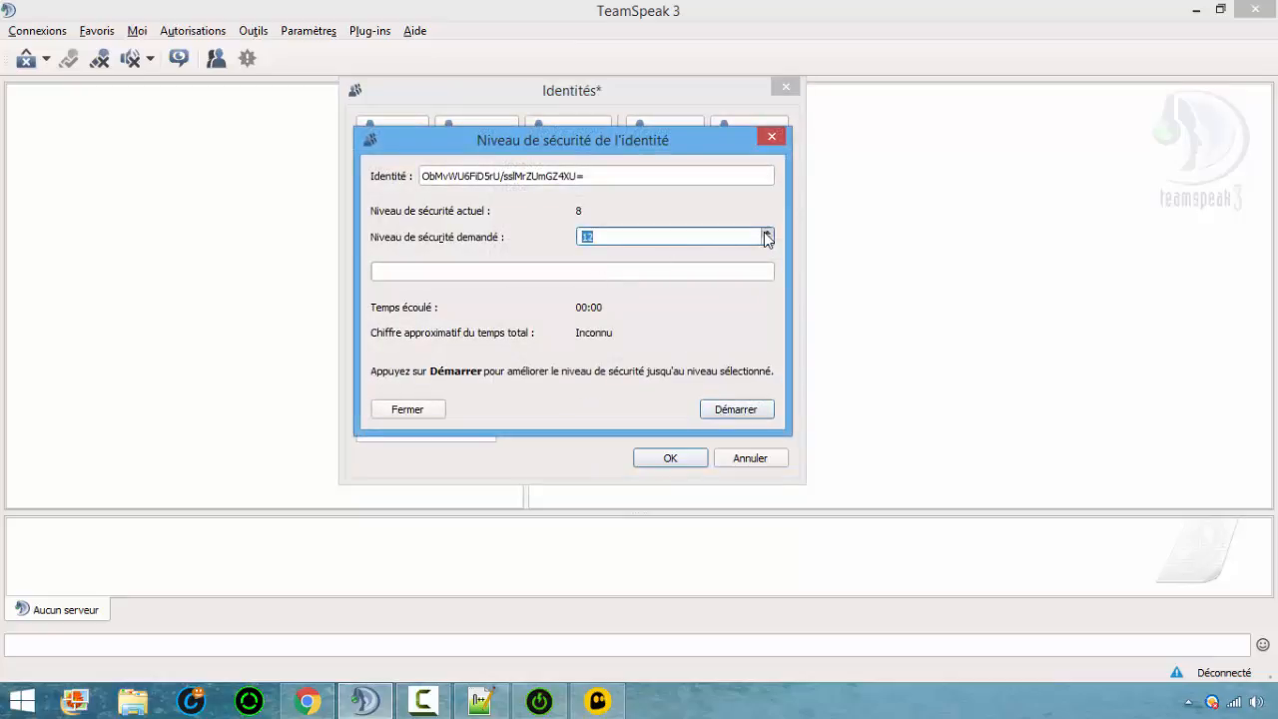
click(756, 411)
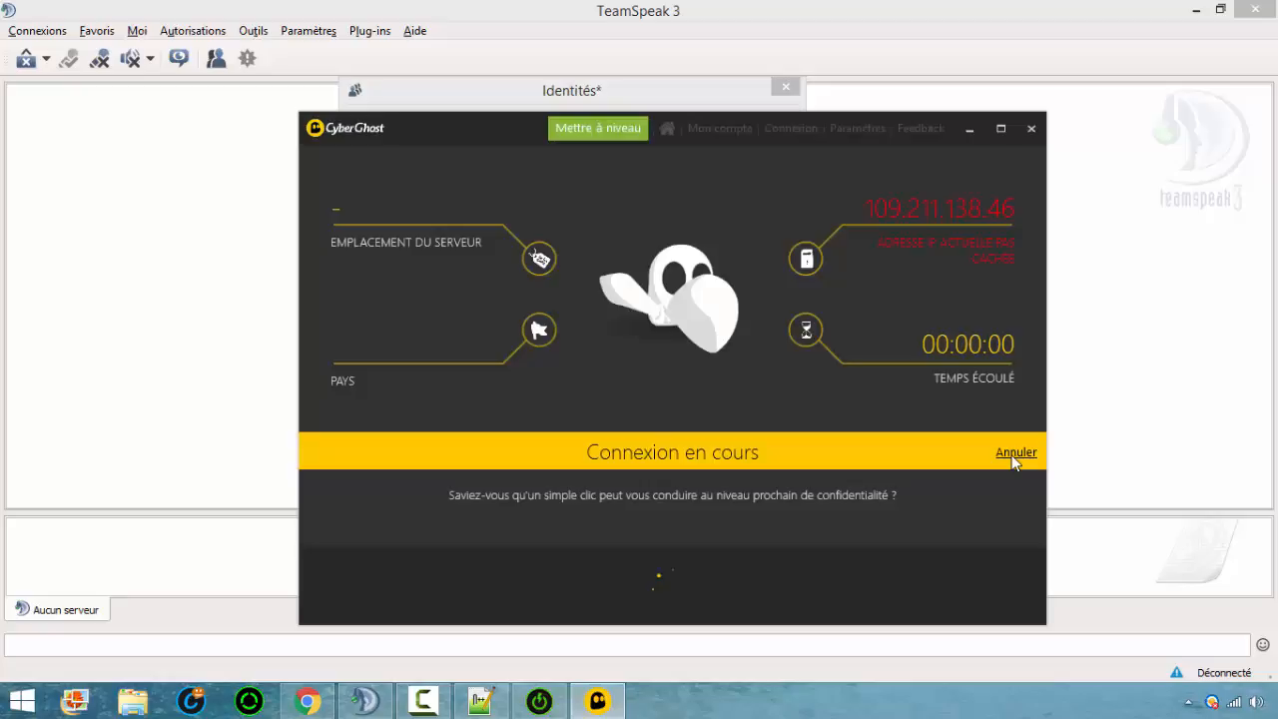
click(1014, 454)
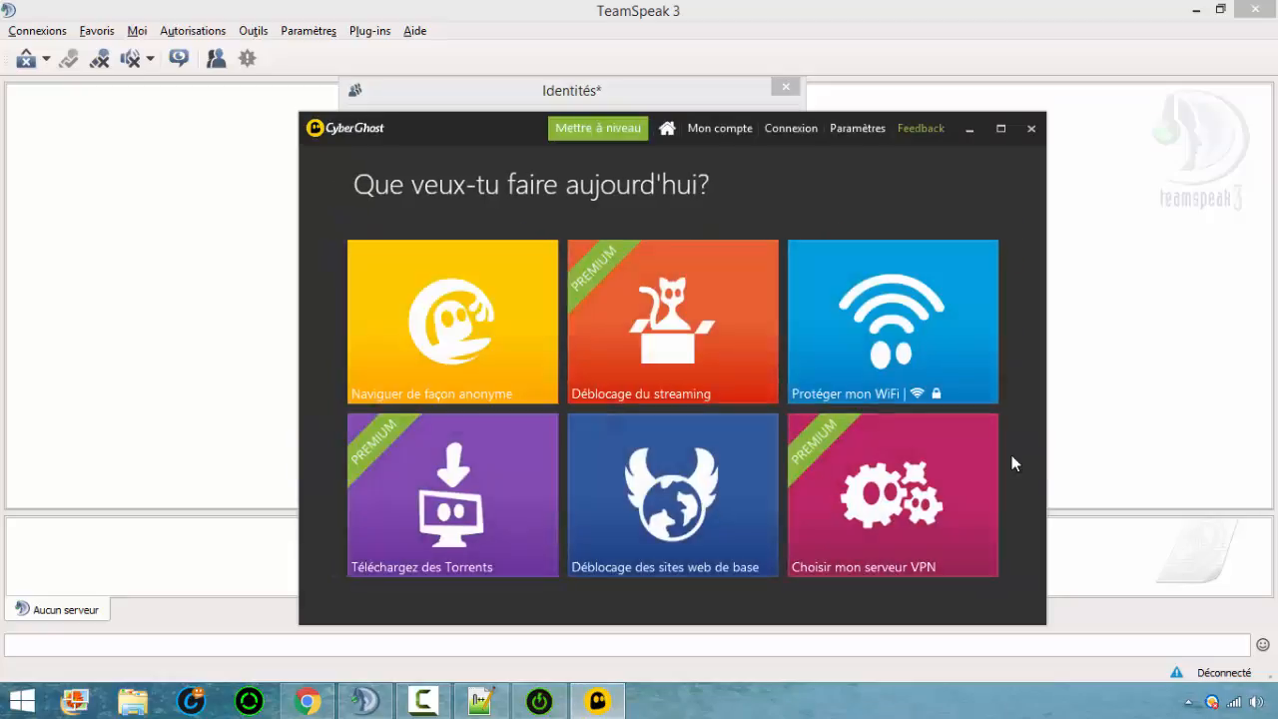
click(1031, 126)
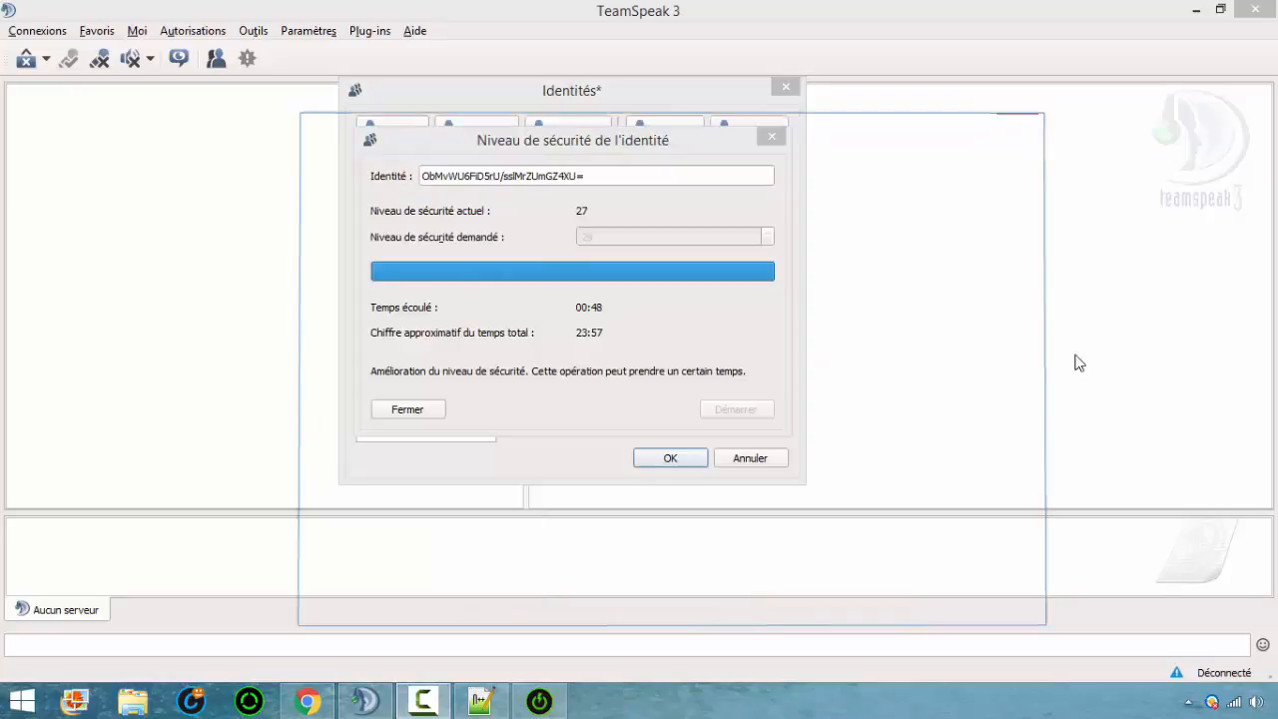
click(1187, 700)
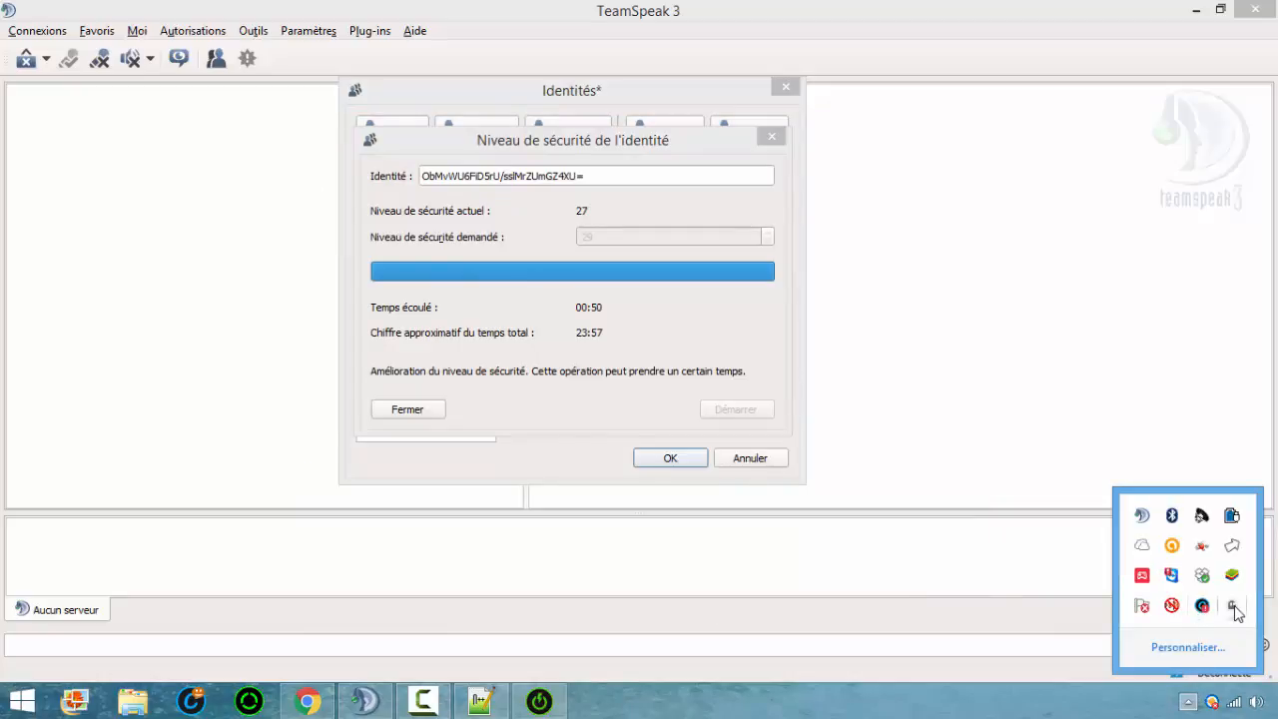
click(1235, 609)
click(1174, 576)
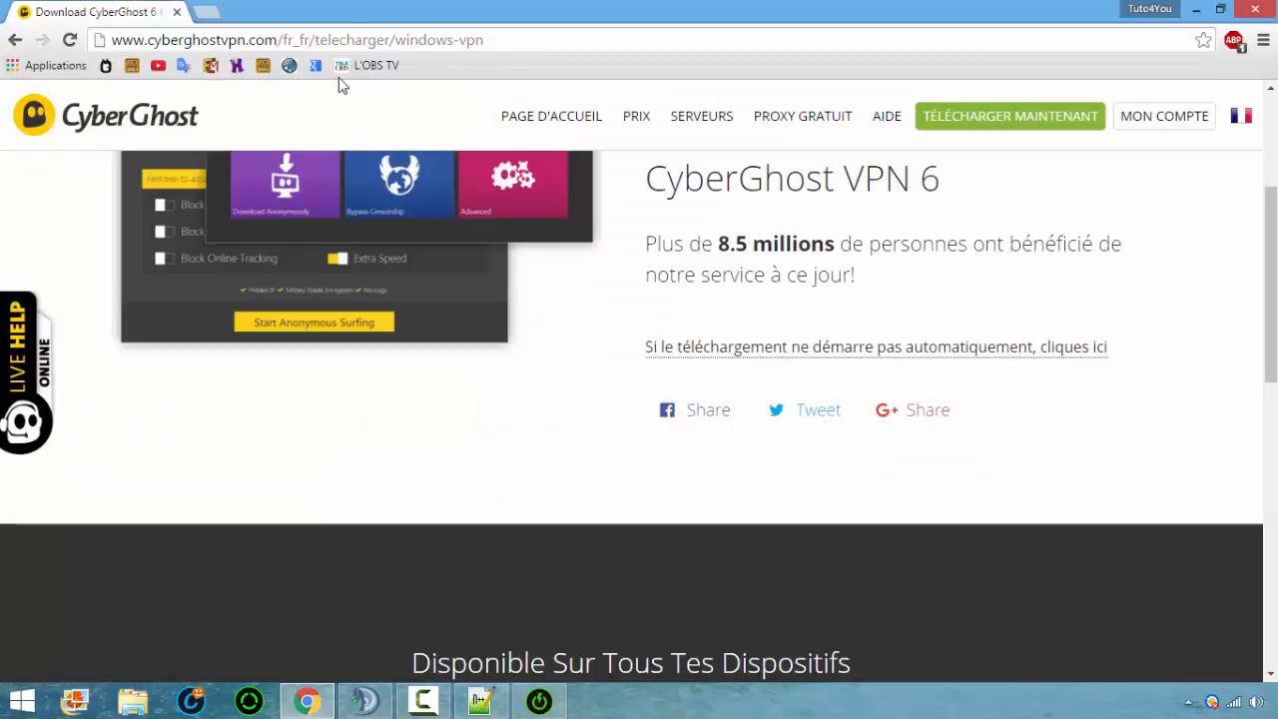
- Go to hide.me in Chrome to load its 'World's Fastest VPN' homepage
click(350, 38)
text(hide.)
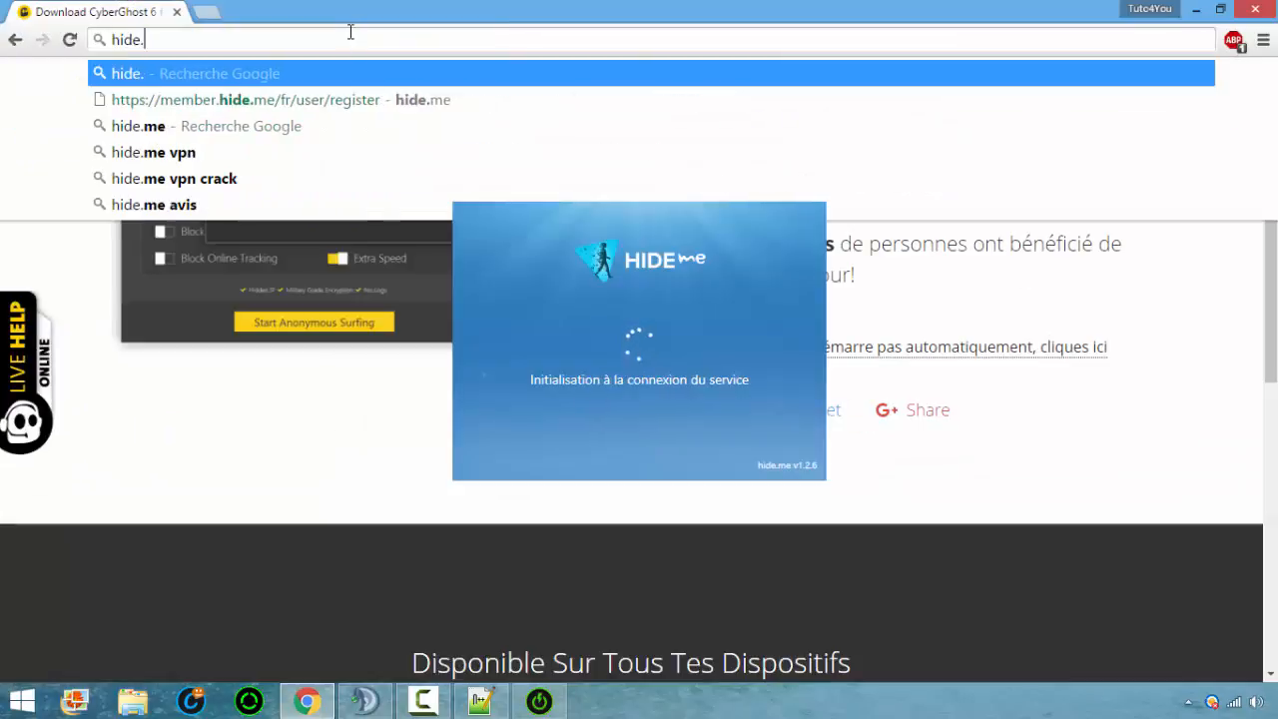
text(me)
key(Return)
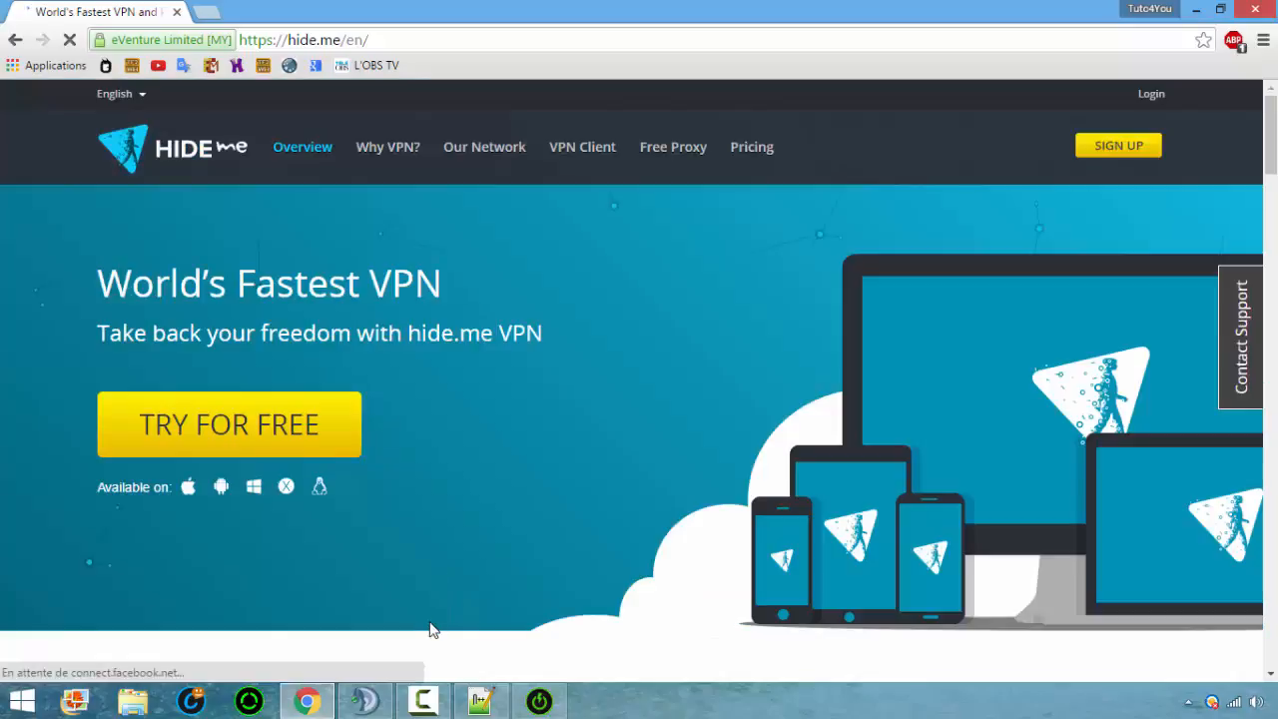
- Show the hide.me client from the system tray and move its window up, showing Singapore, disconnected
scroll(1235, 648, down, 3)
click(1187, 702)
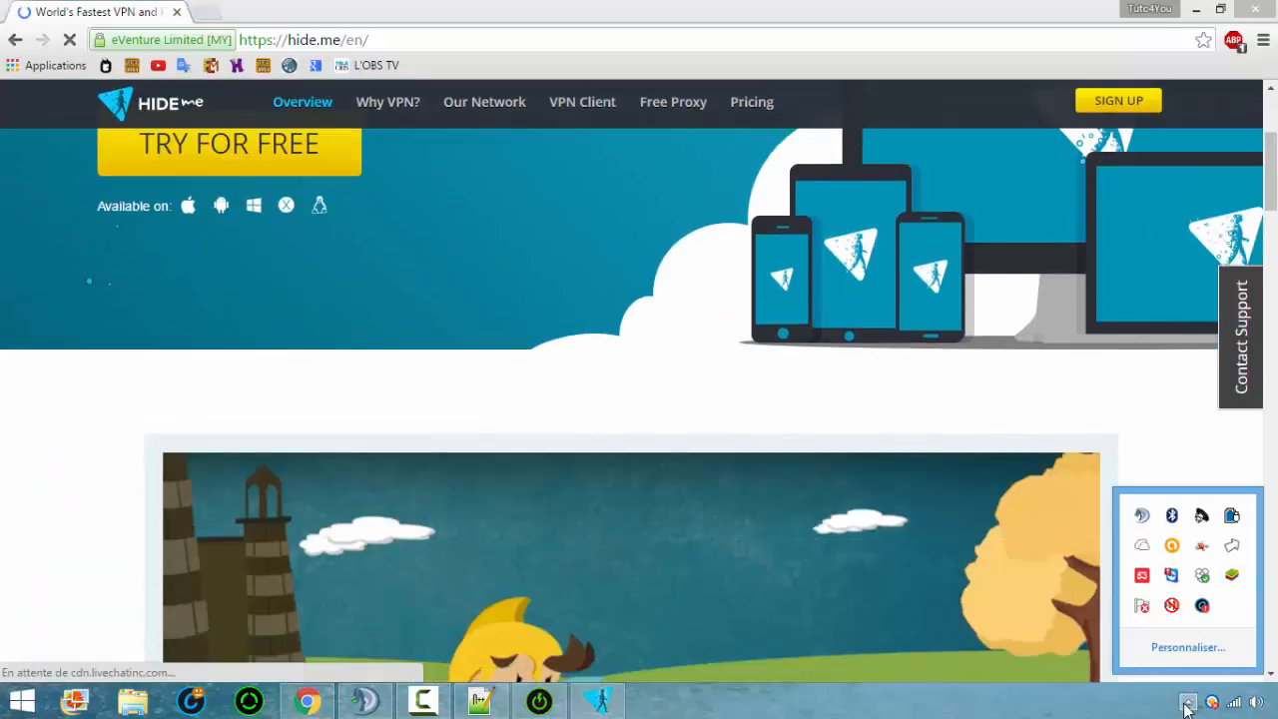
click(1153, 711)
click(597, 701)
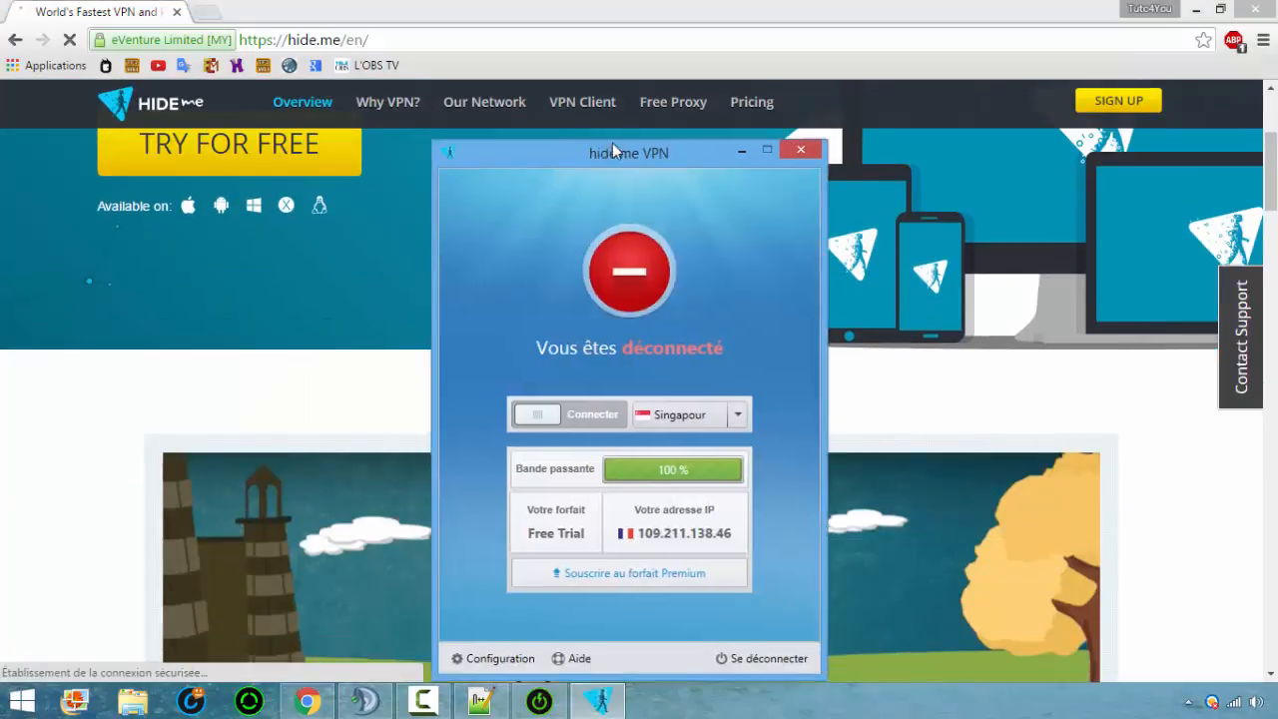
drag(611, 143, 605, 92)
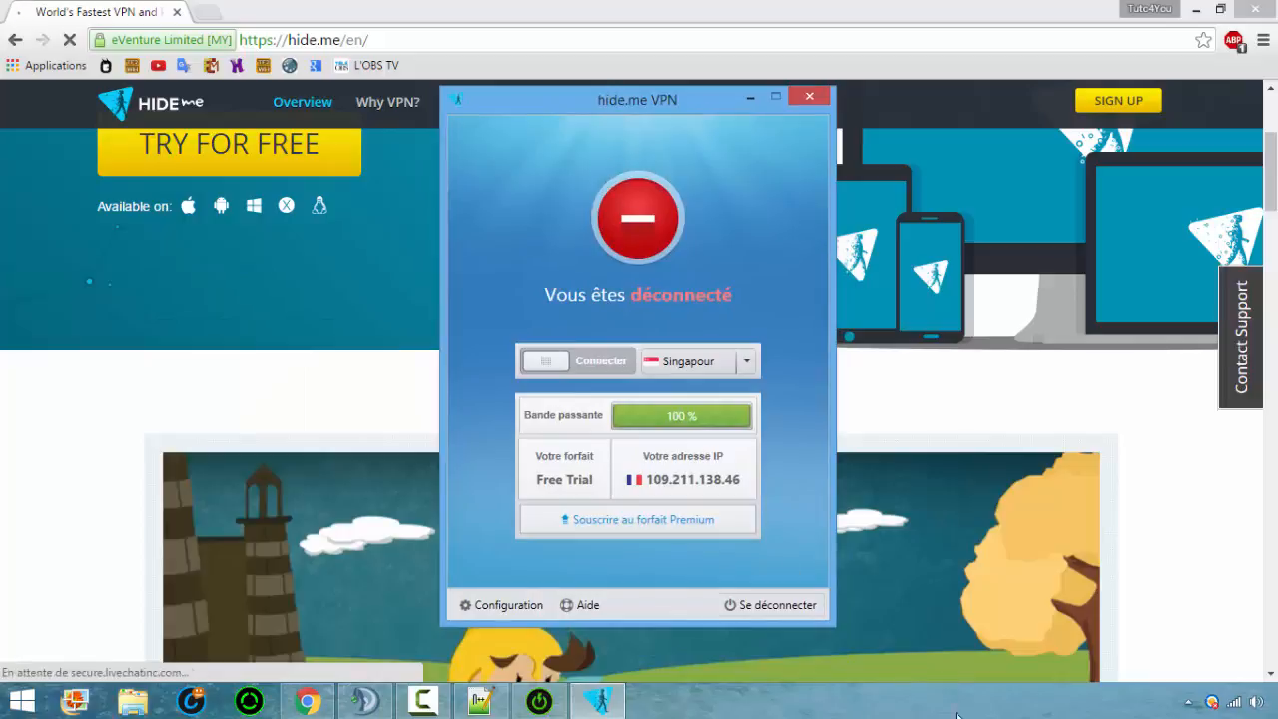
mouse_move(698, 420)
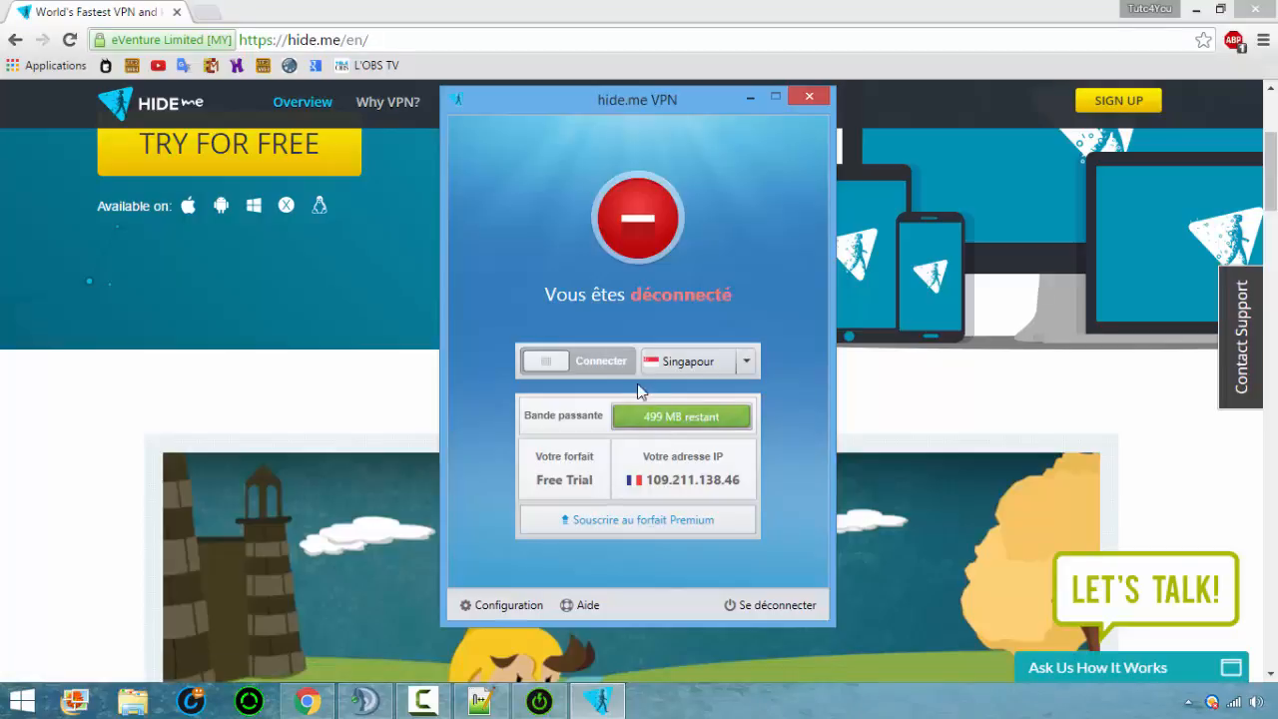
click(237, 356)
scroll(212, 436, down, 1)
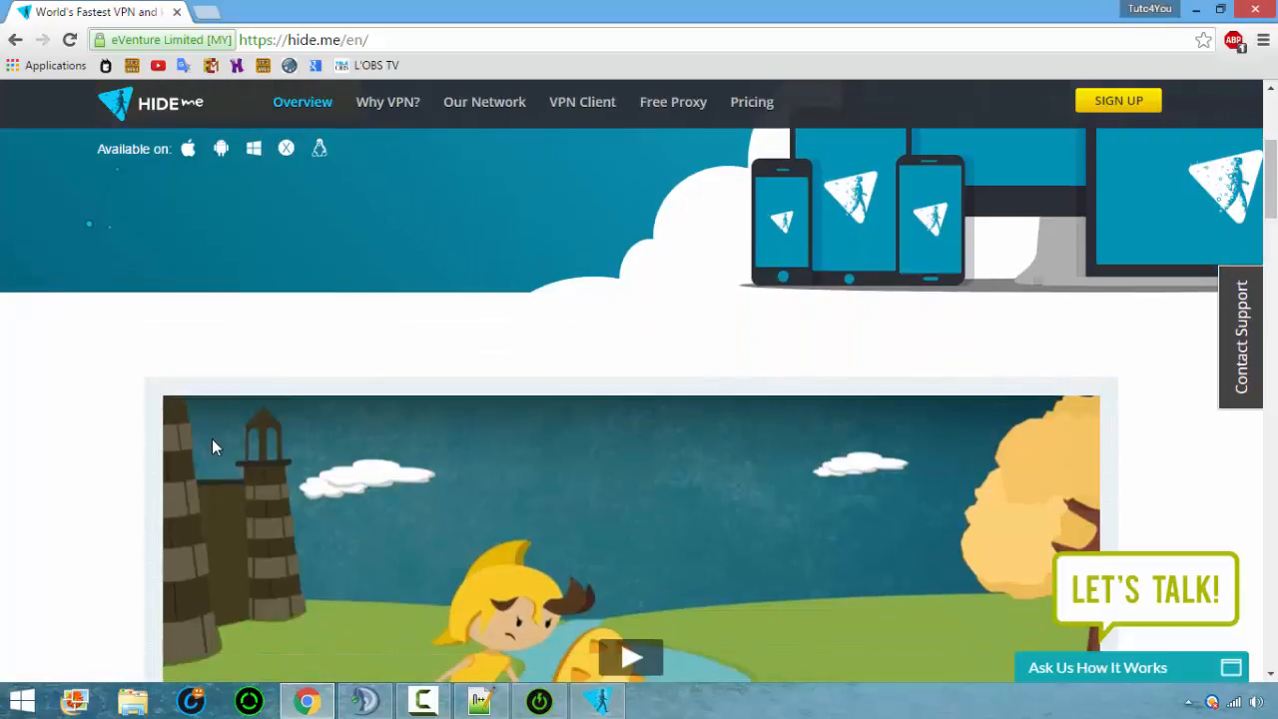
scroll(212, 438, down, 8)
scroll(212, 446, down, 3)
scroll(211, 446, up, 10)
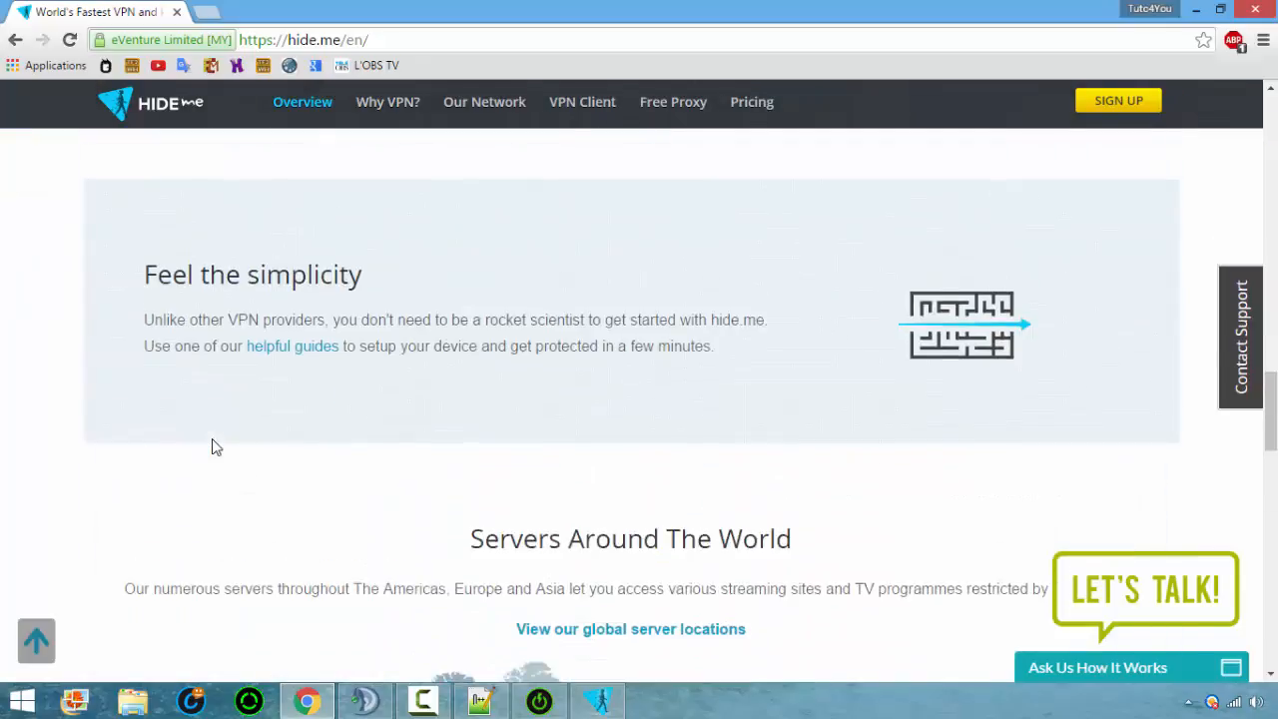
scroll(212, 445, down, 5)
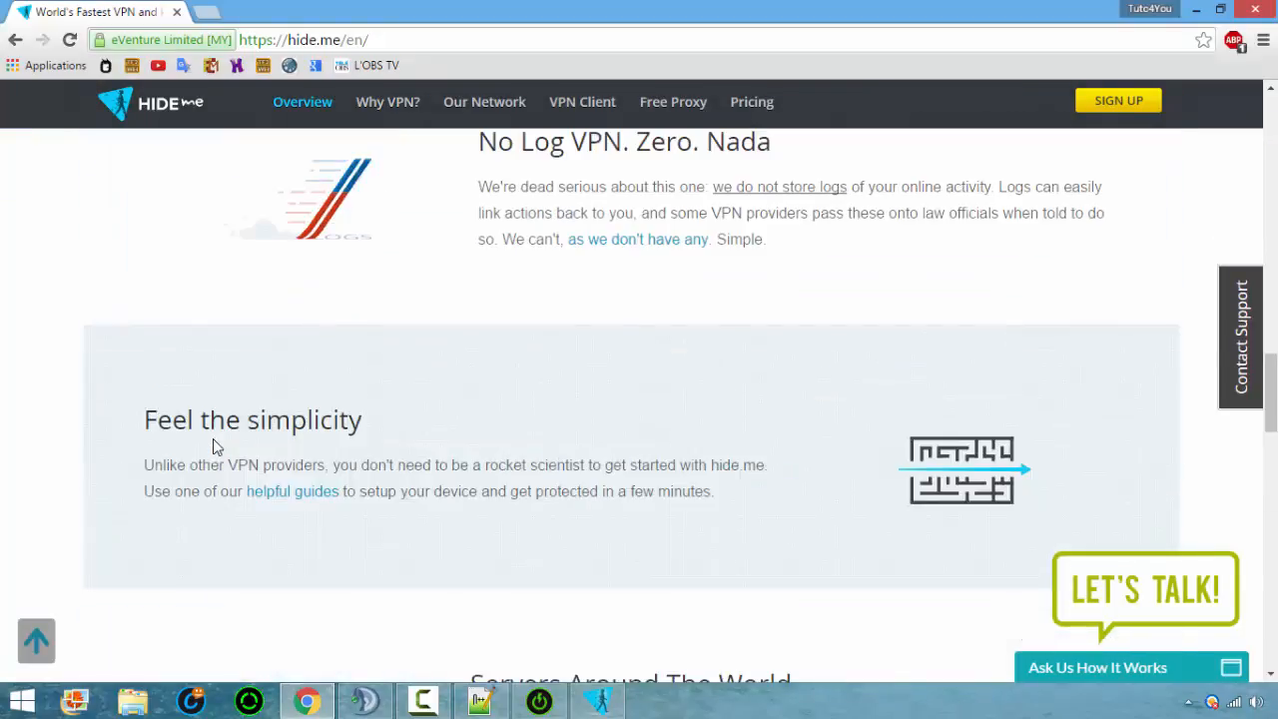
click(752, 100)
scroll(533, 408, down, 8)
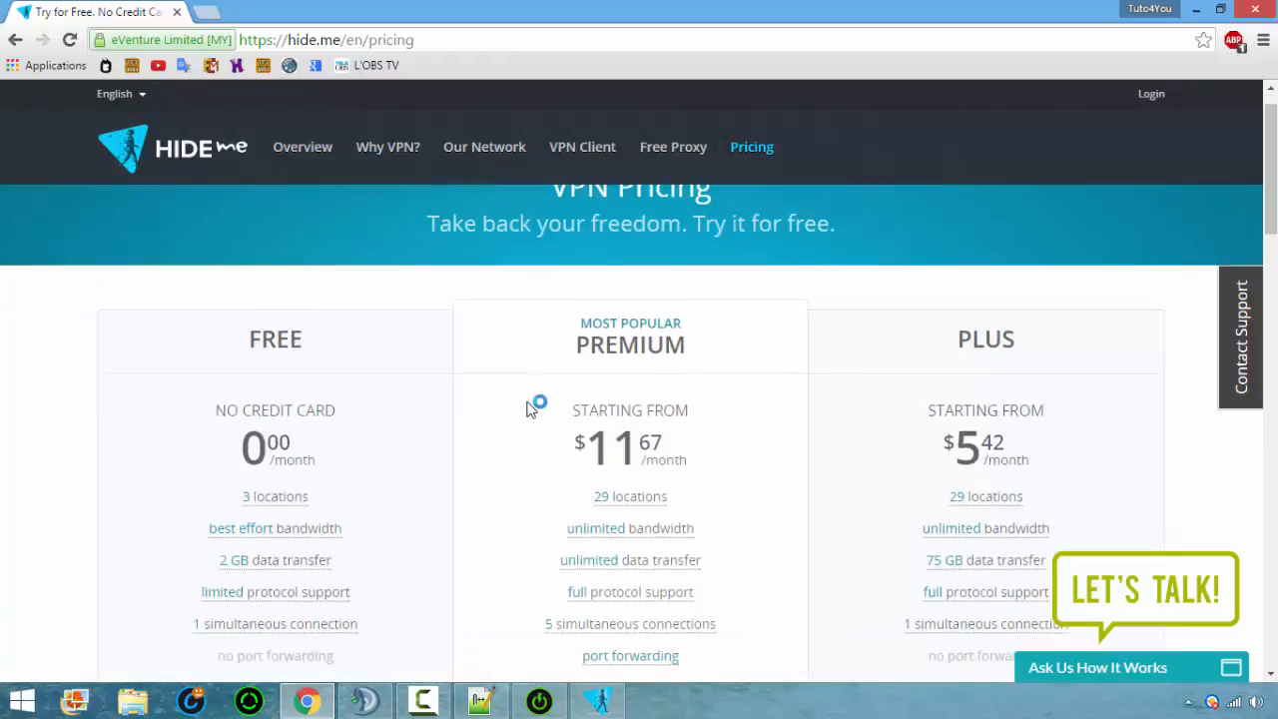
scroll(314, 337, up, 6)
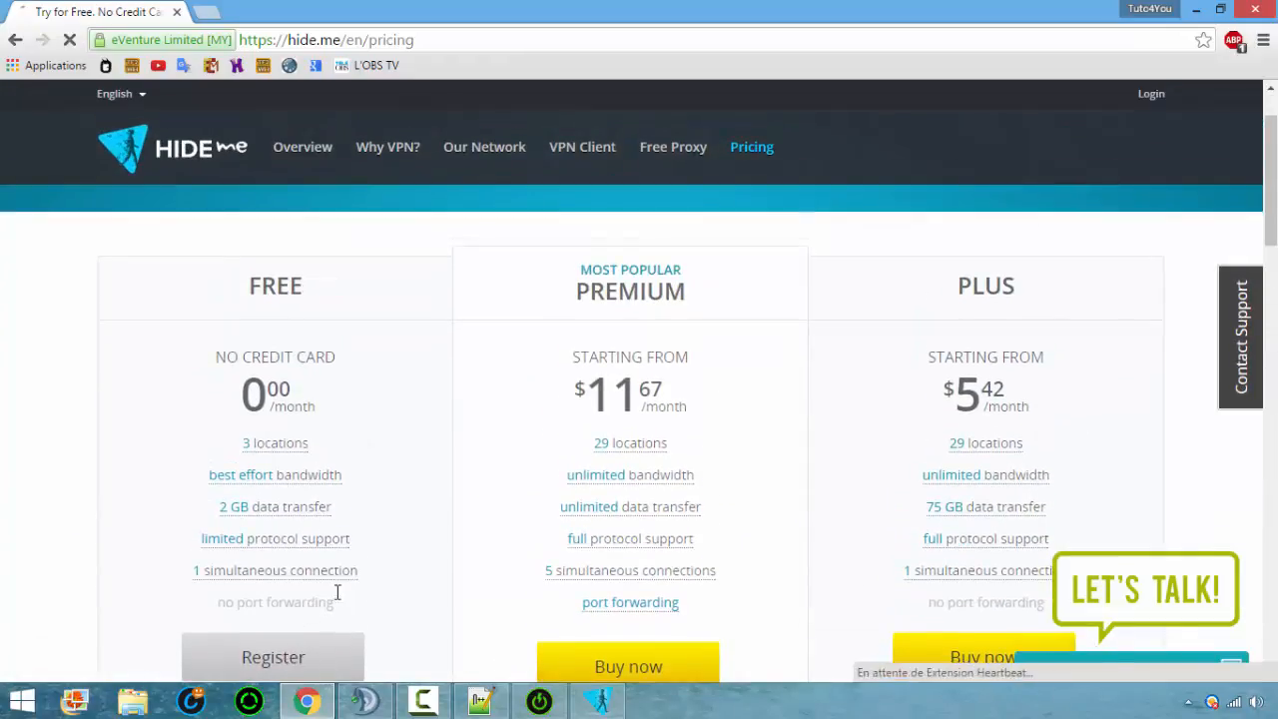
mouse_move(524, 482)
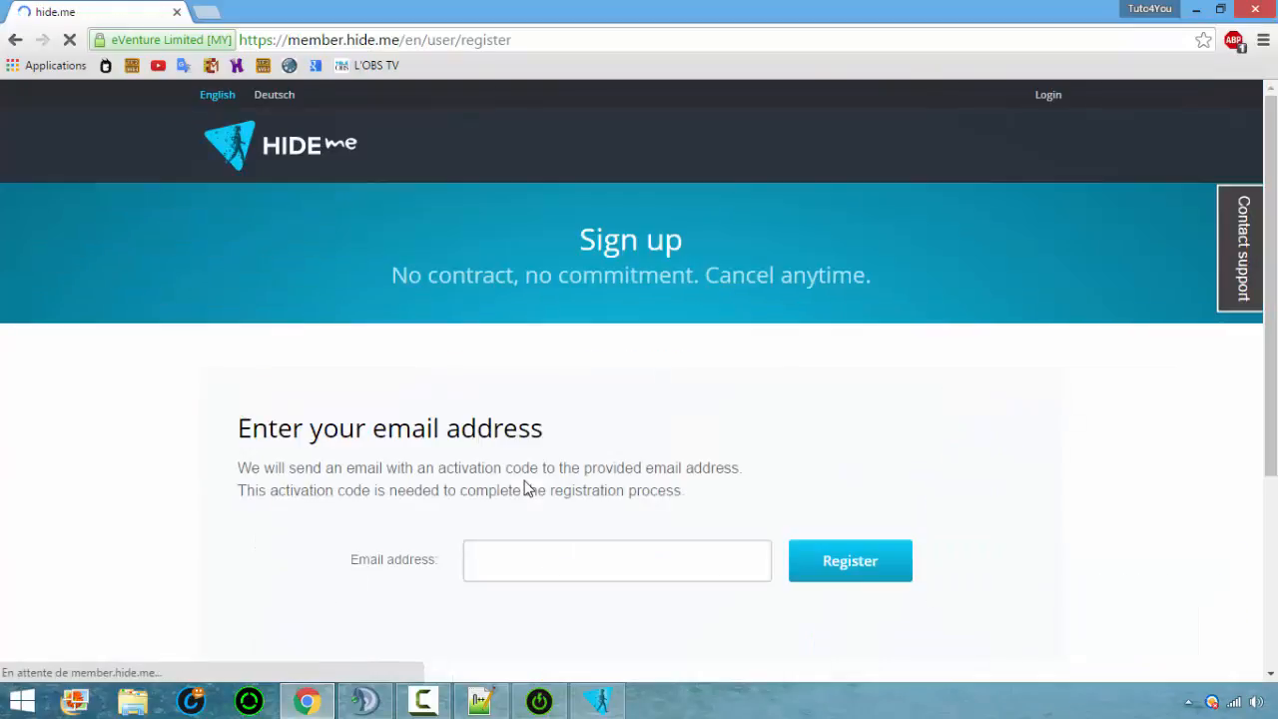
scroll(542, 445, down, 1)
scroll(599, 349, up, 1)
drag(638, 274, 429, 117)
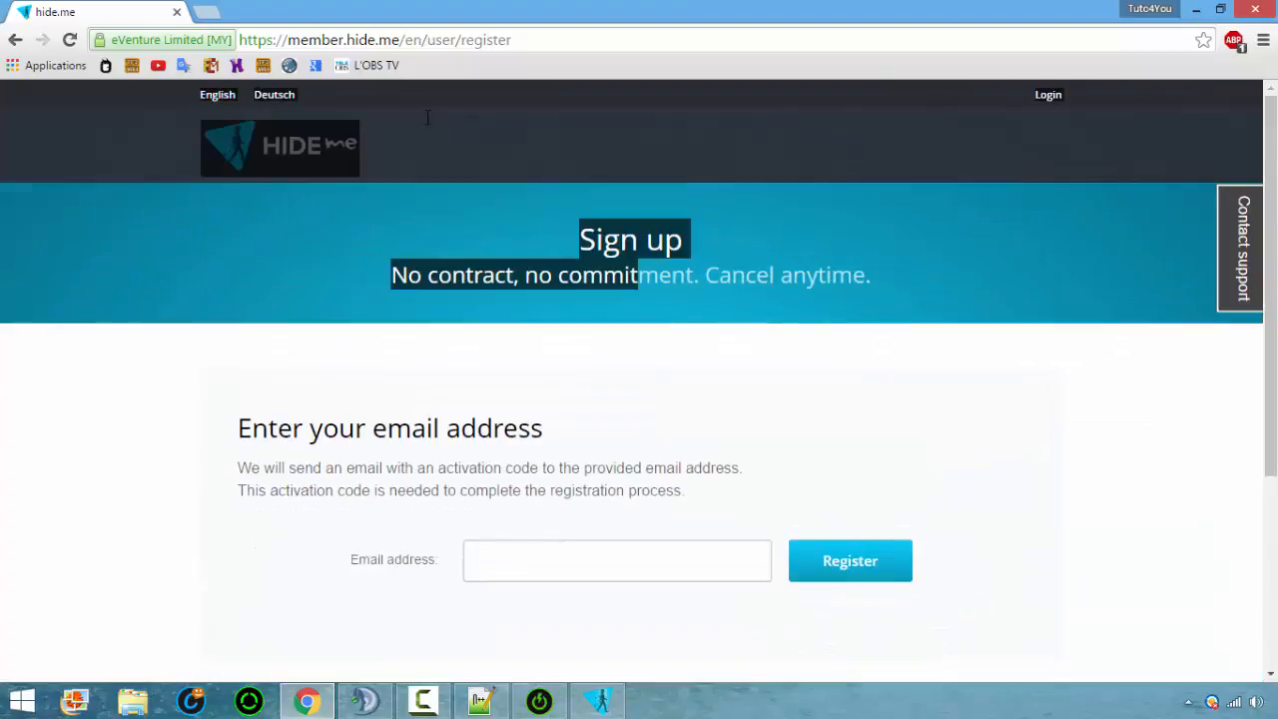
drag(362, 255, 337, 226)
click(919, 246)
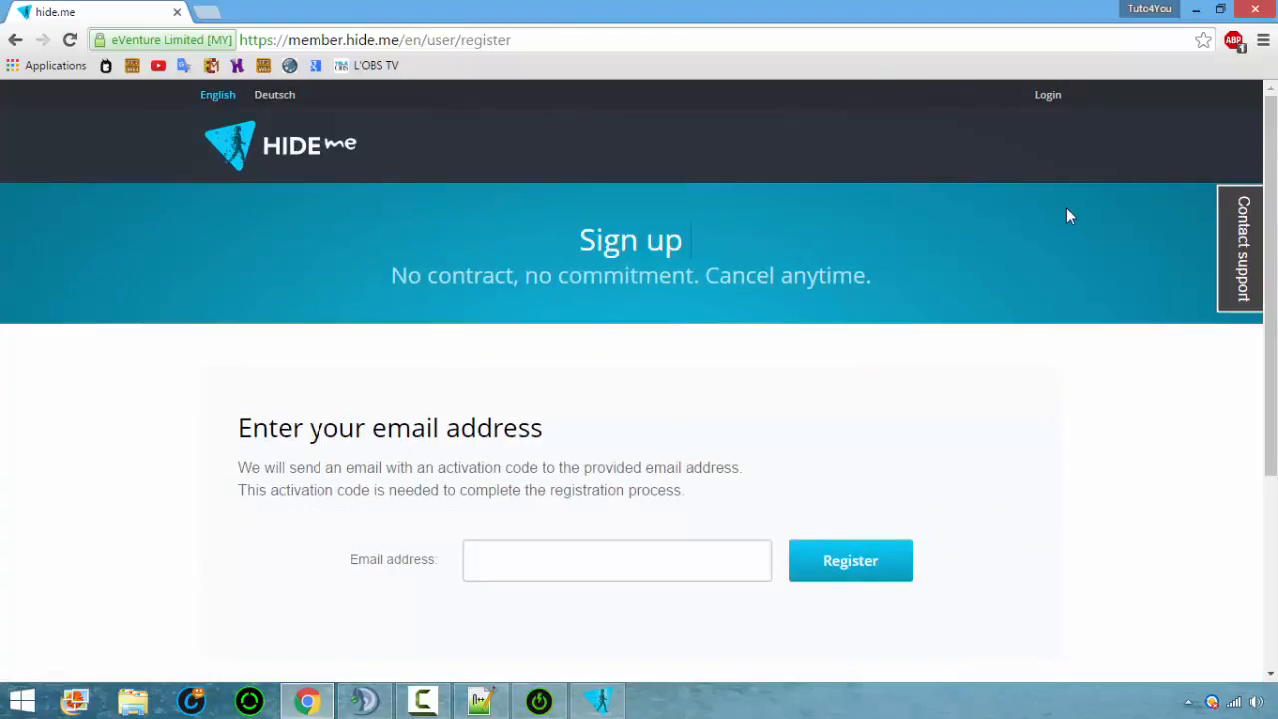
click(231, 160)
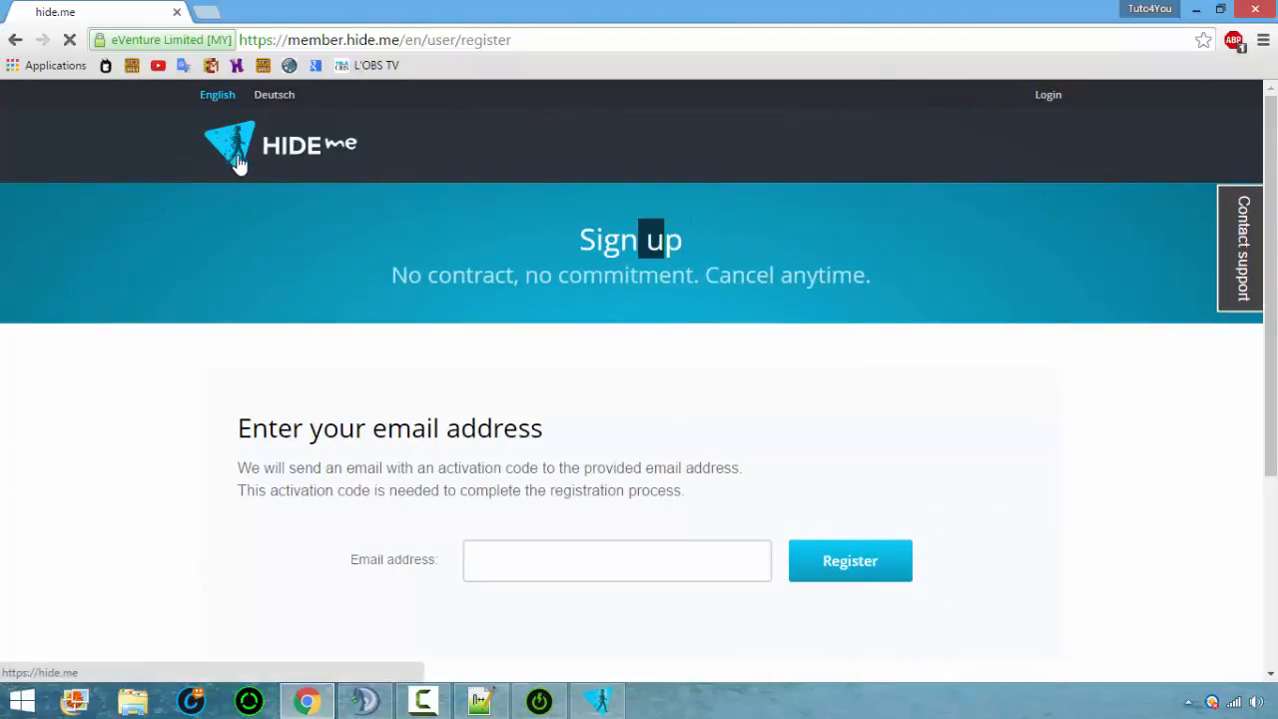
click(597, 699)
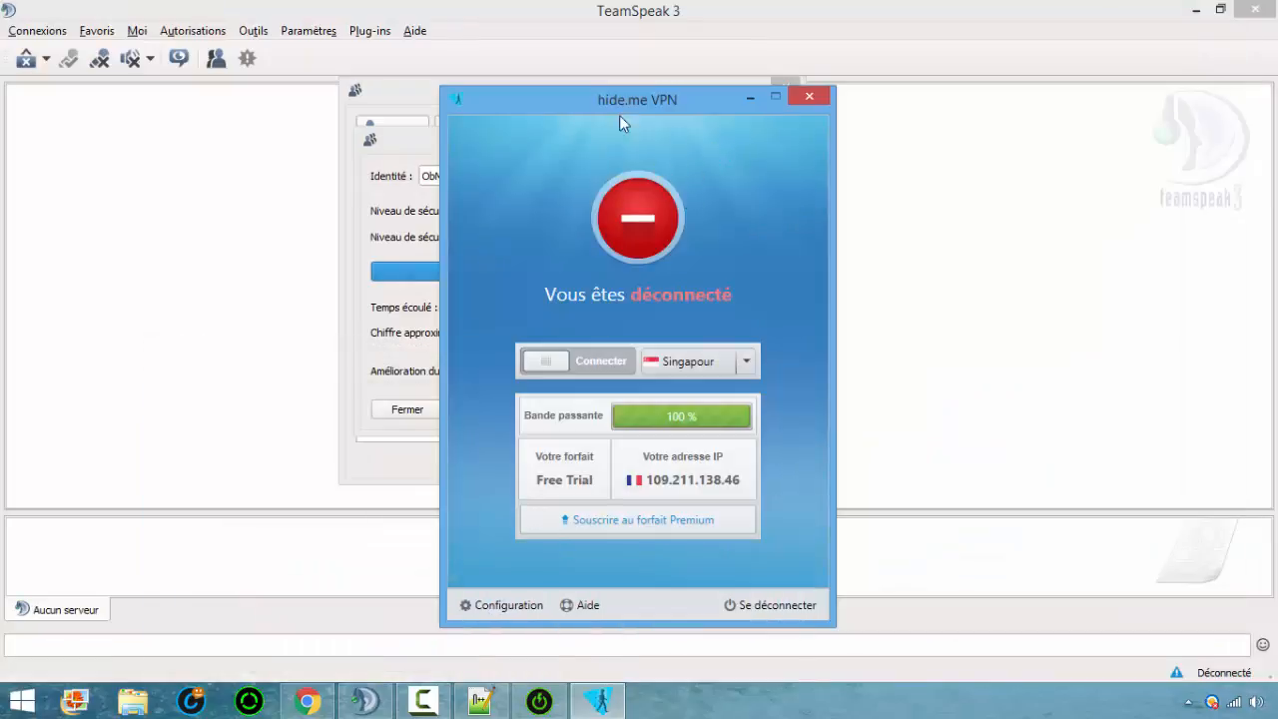
- Close TeamSpeak's identity security-level dialog and bring the hide.me window back in front
drag(619, 114, 739, 23)
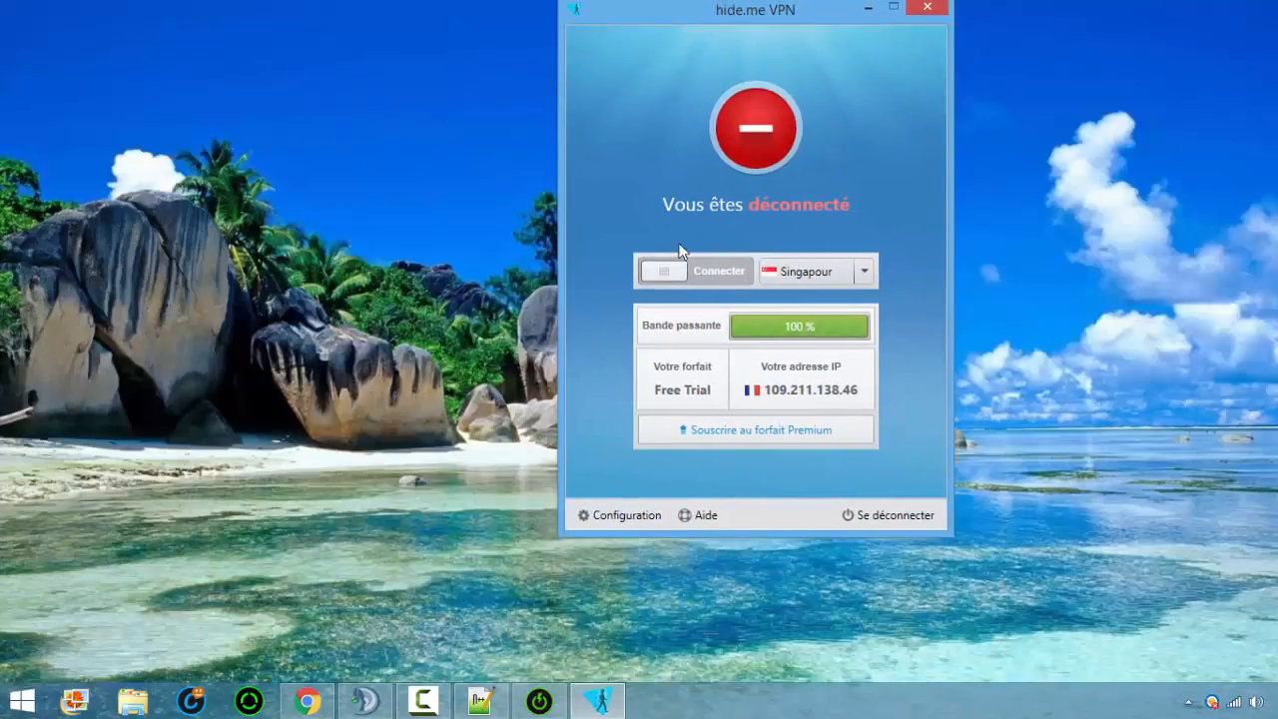
click(365, 699)
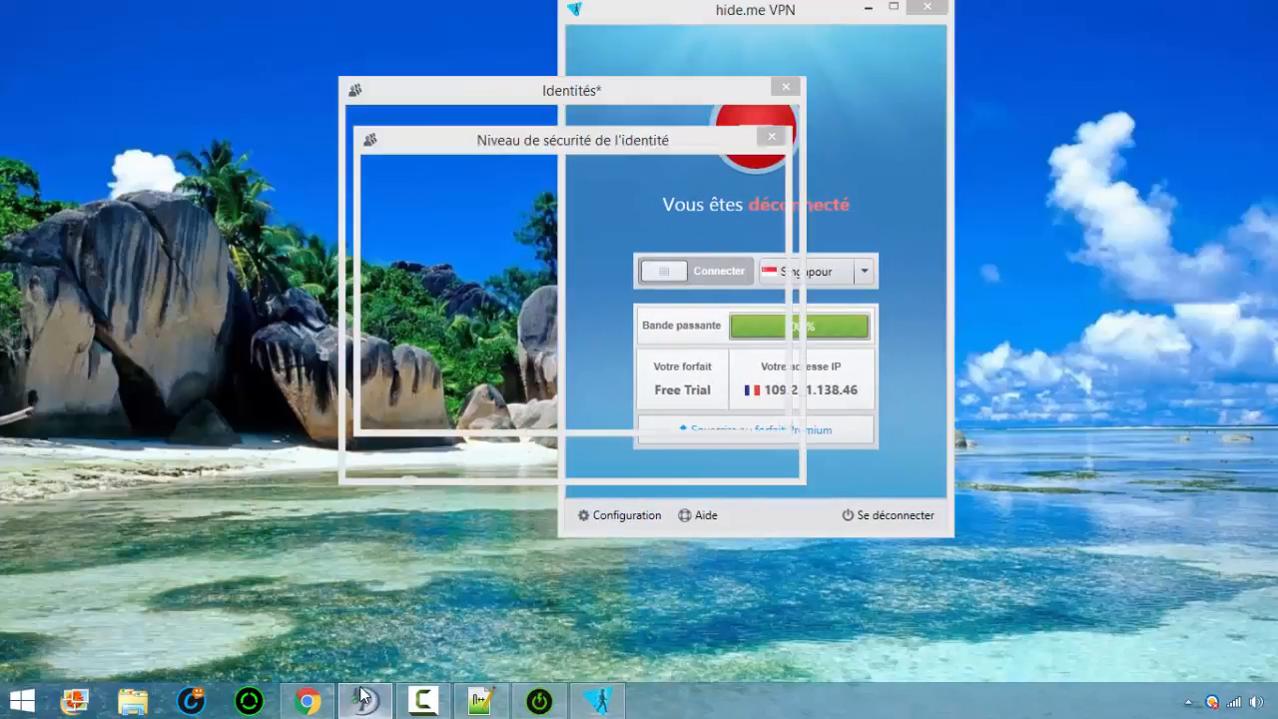
click(597, 701)
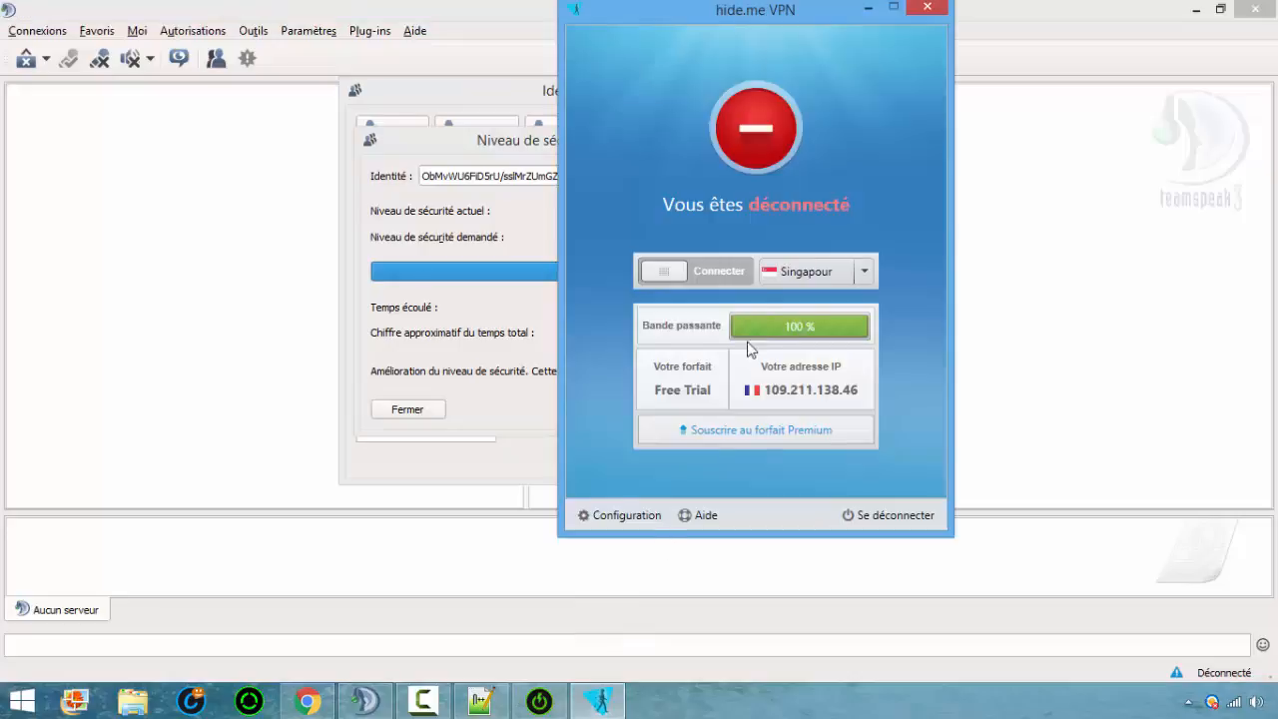
click(543, 339)
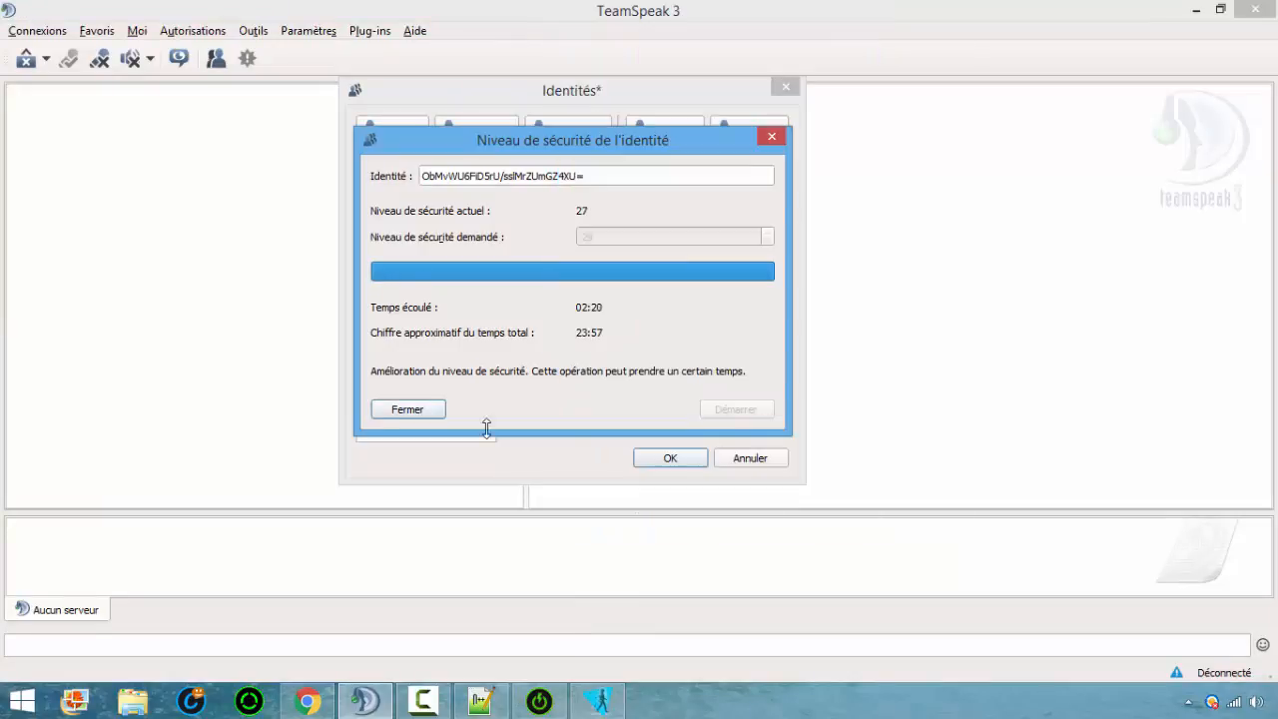
click(407, 409)
click(597, 701)
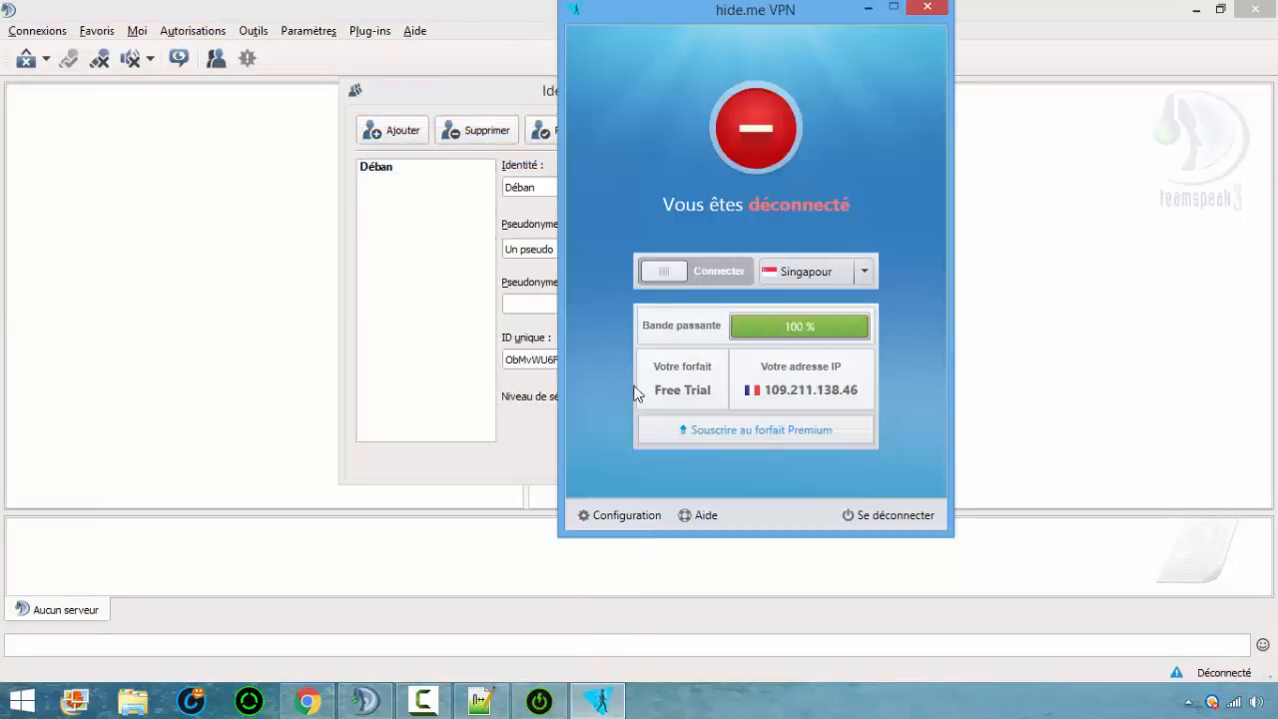
drag(699, 24, 702, 71)
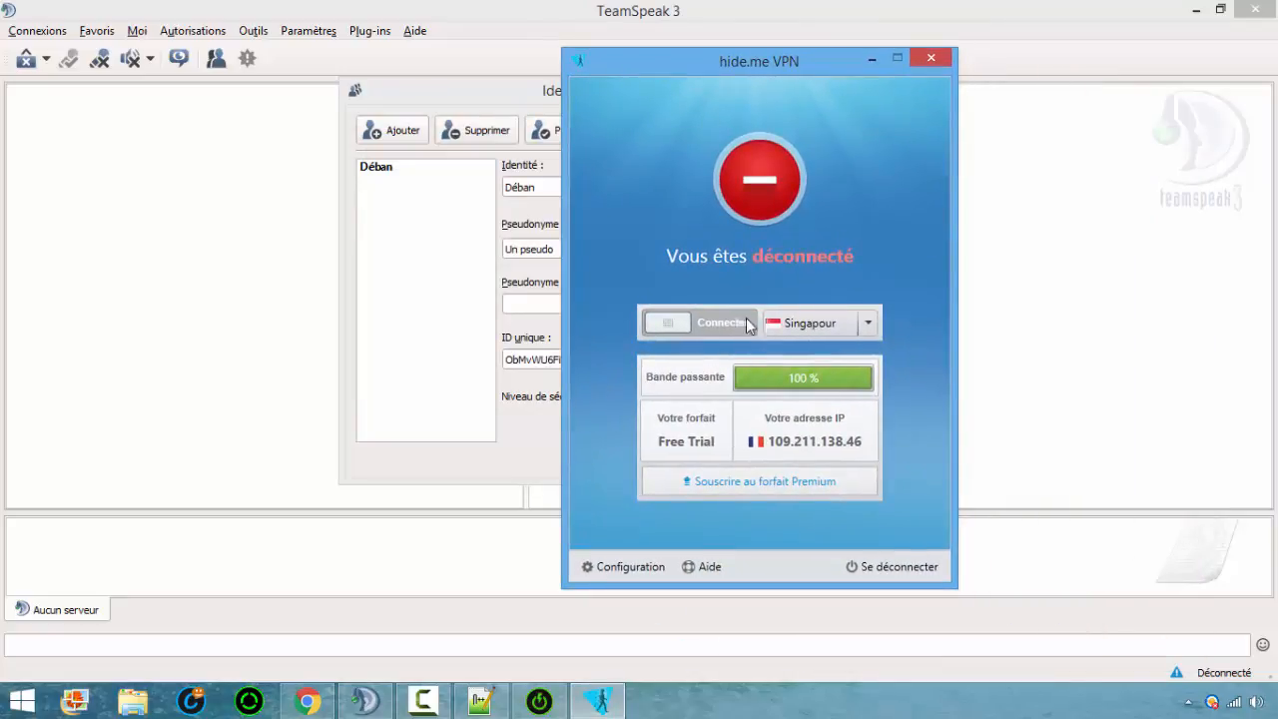
- Select Canada as the hide.me server location and switch the VPN connection on
click(865, 323)
scroll(832, 436, up, 3)
scroll(827, 442, down, 3)
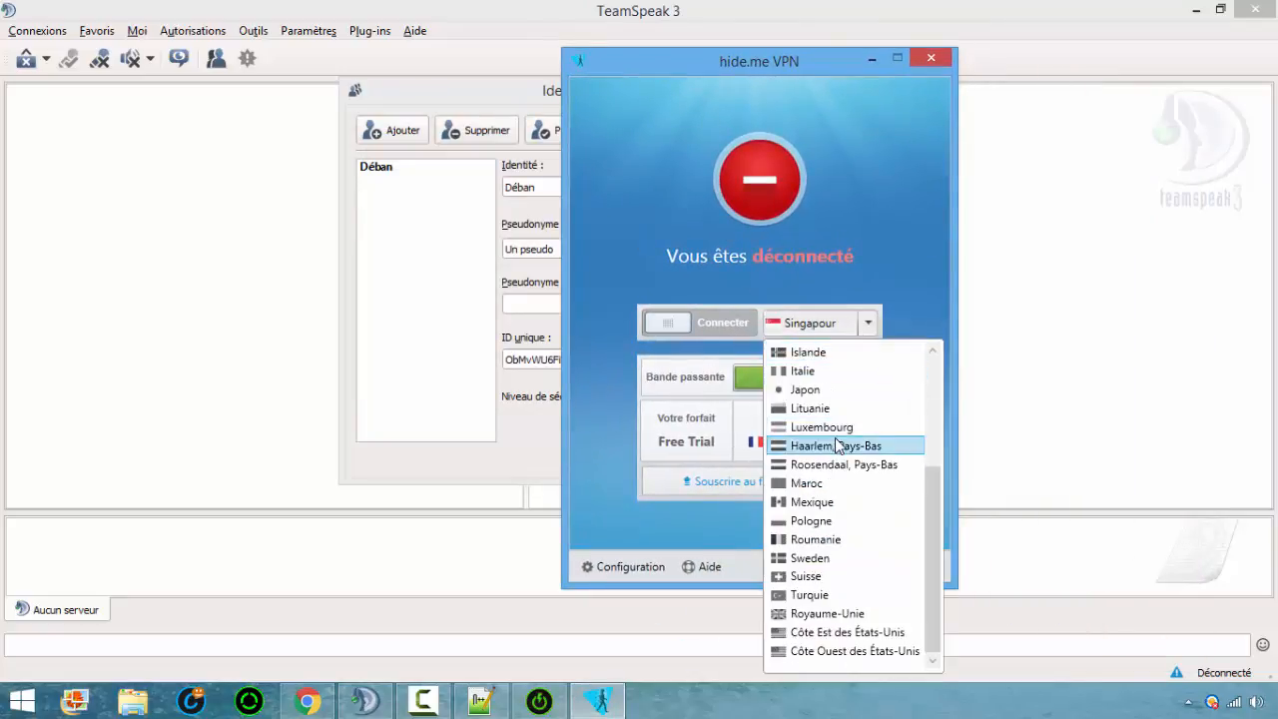
scroll(848, 516, up, 3)
scroll(848, 509, up, 1)
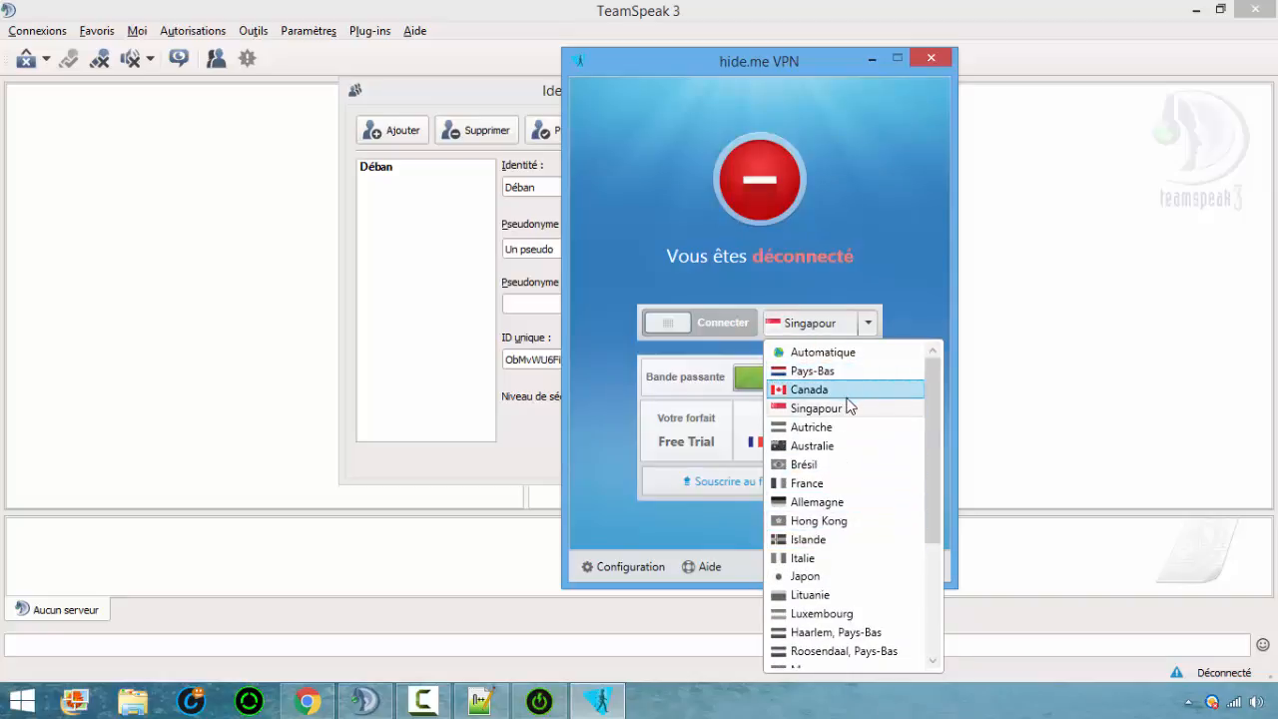
click(844, 390)
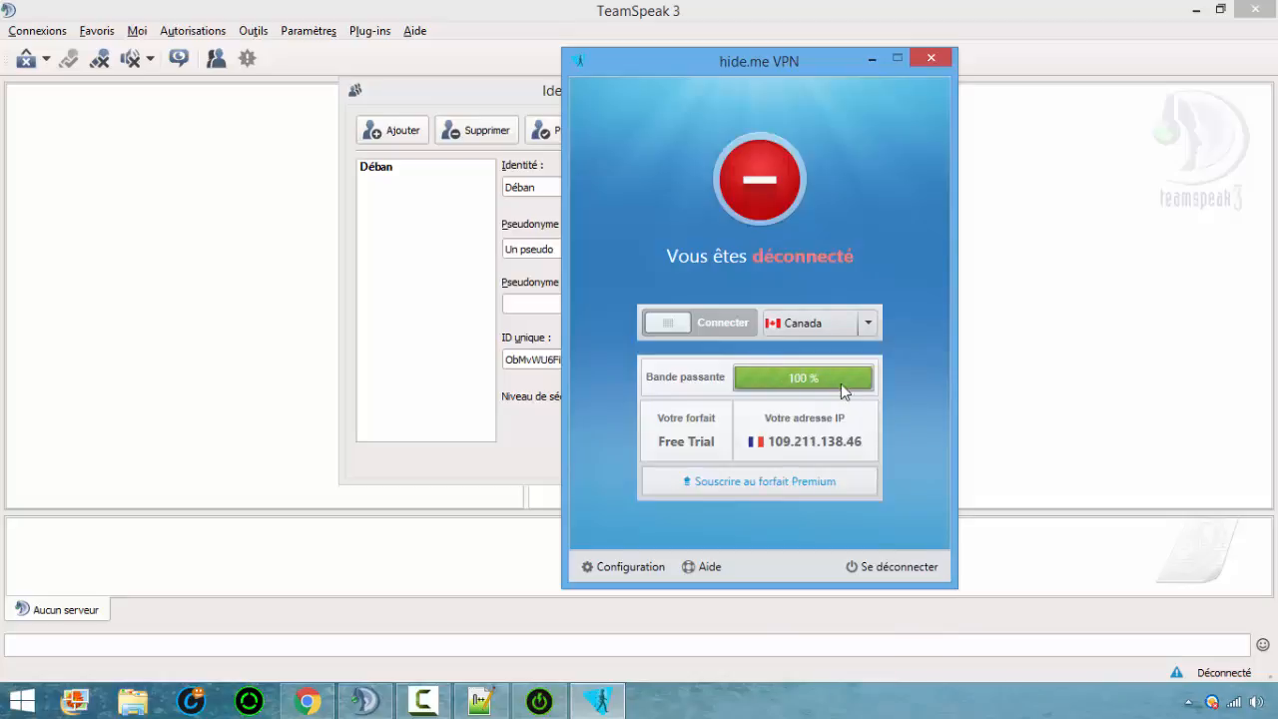
click(713, 323)
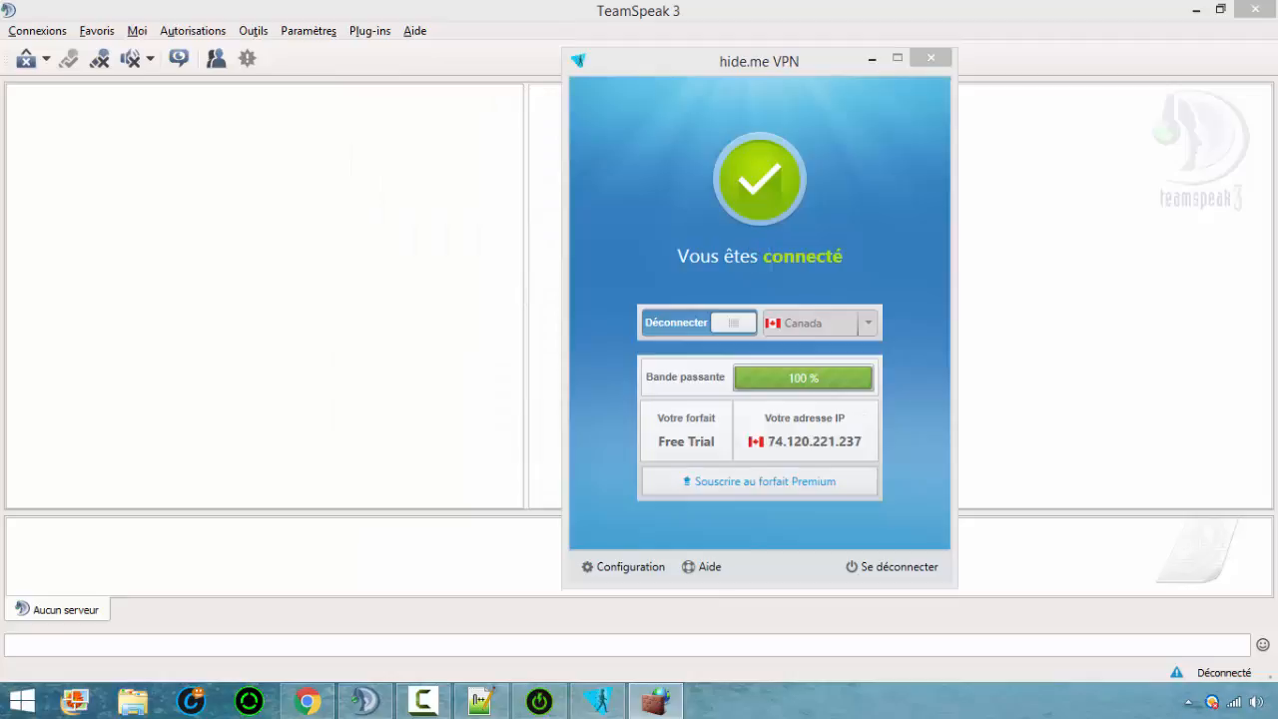
- Reconnect to MultiGames.fr from the server list, then check the #Jambon channel and own client info
click(57, 31)
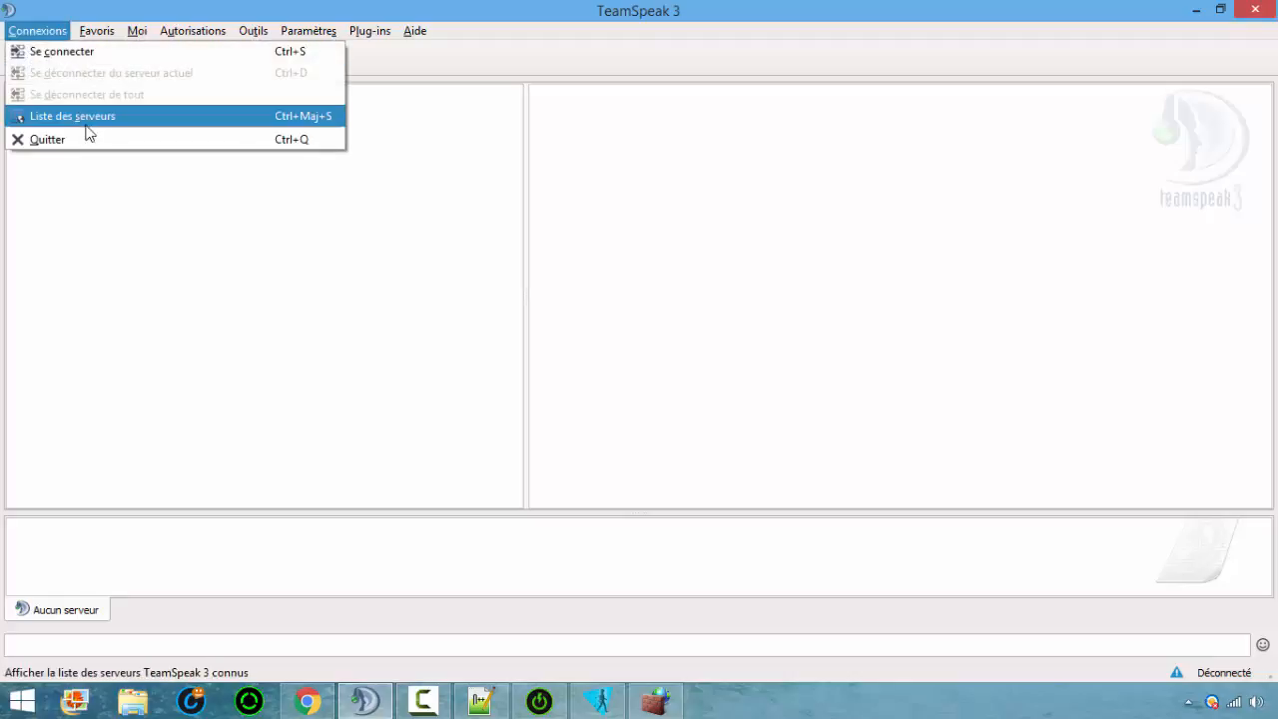
click(86, 131)
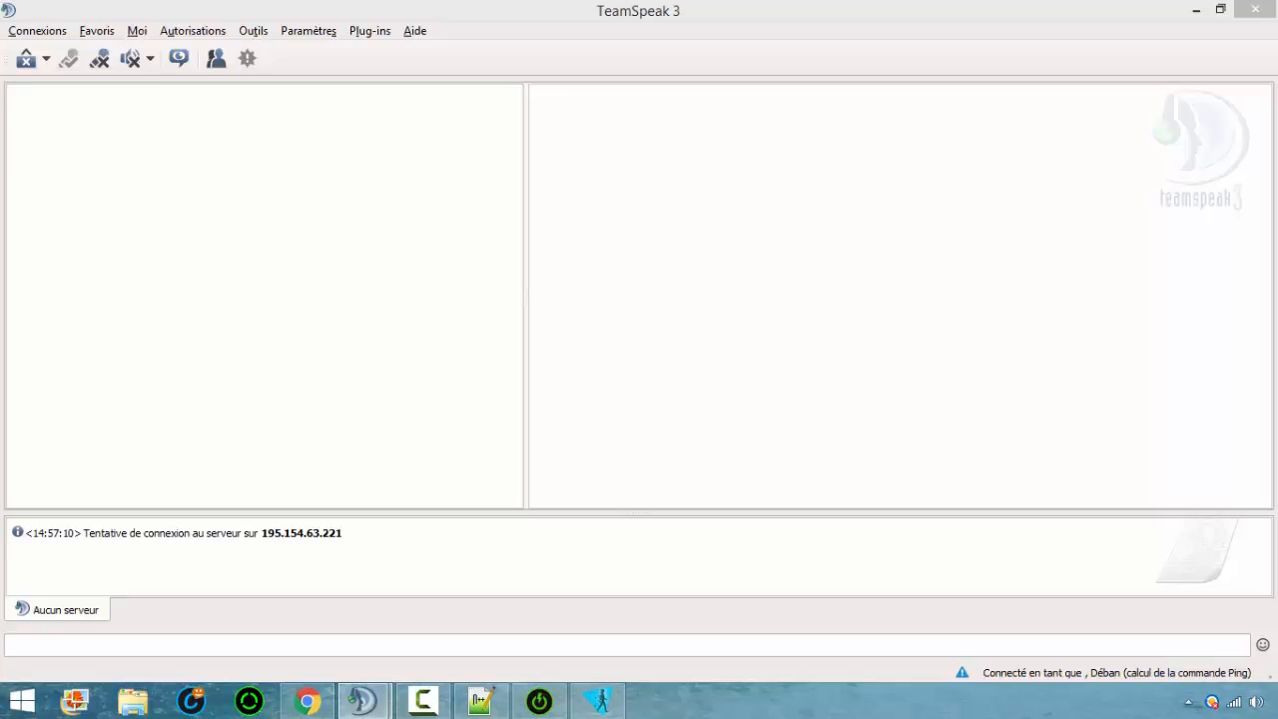
click(78, 407)
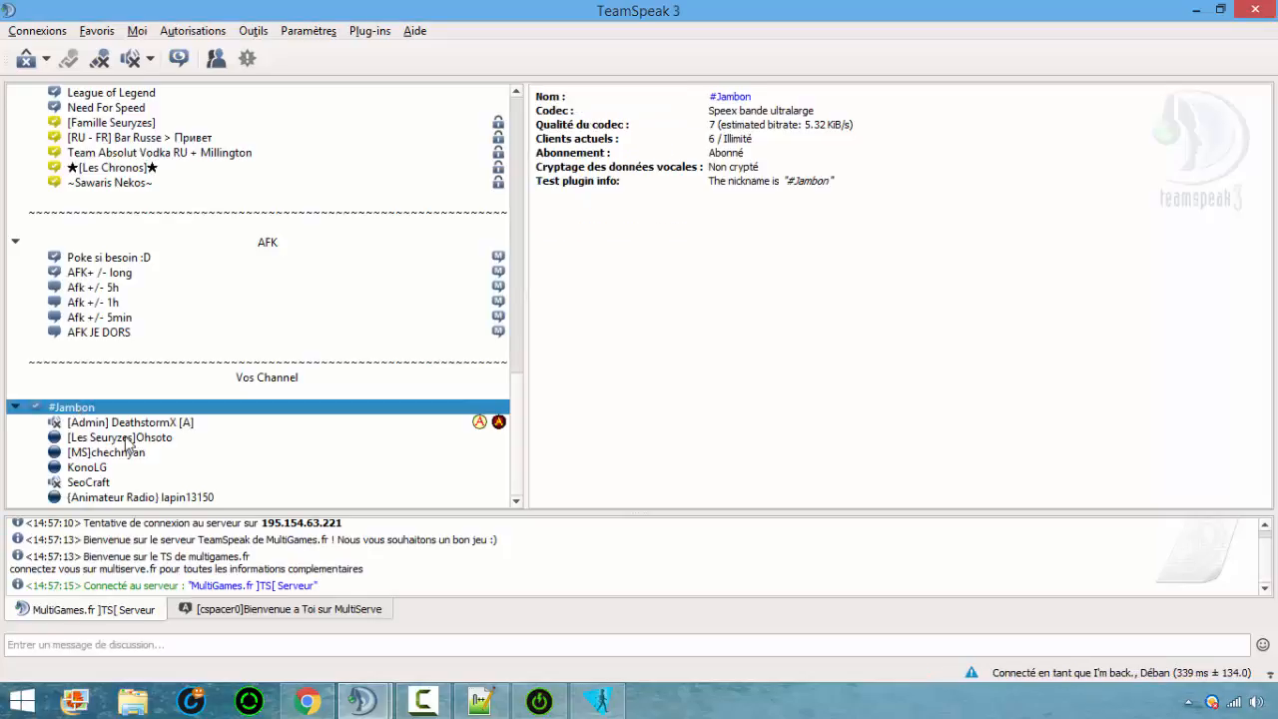
click(128, 423)
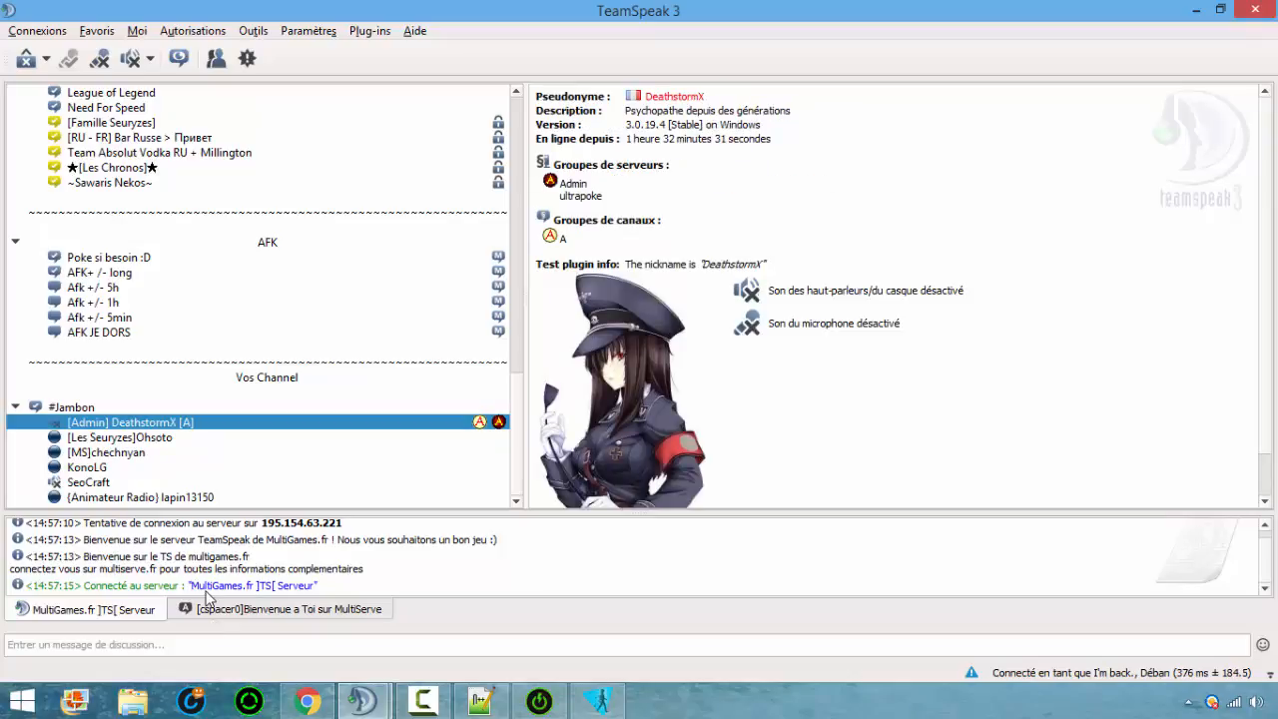
scroll(198, 454, up, 20)
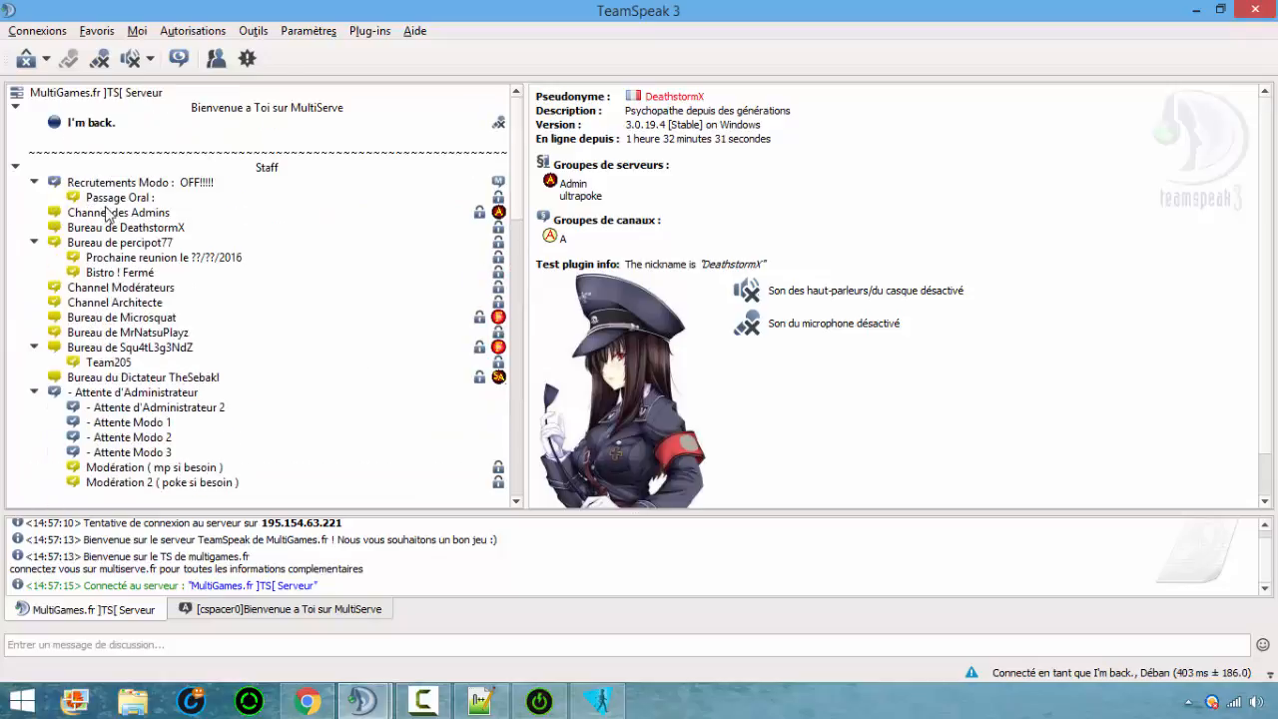
click(118, 128)
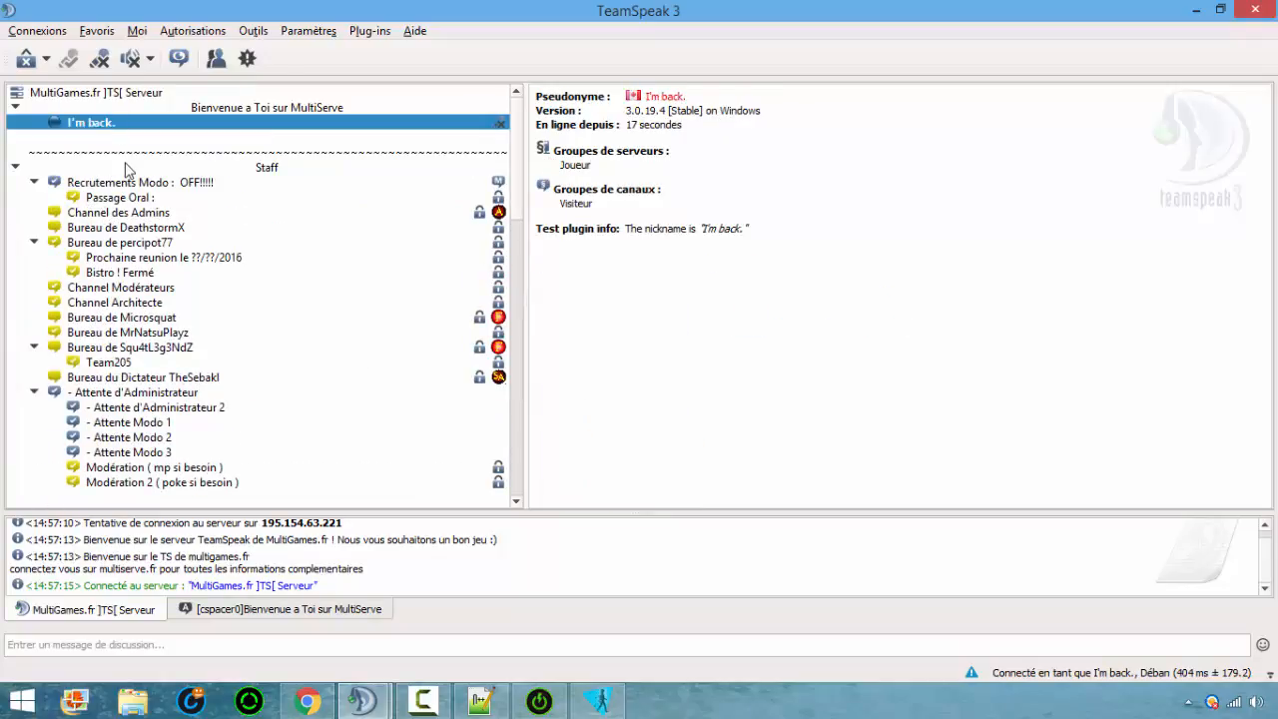
scroll(264, 135, down, 18)
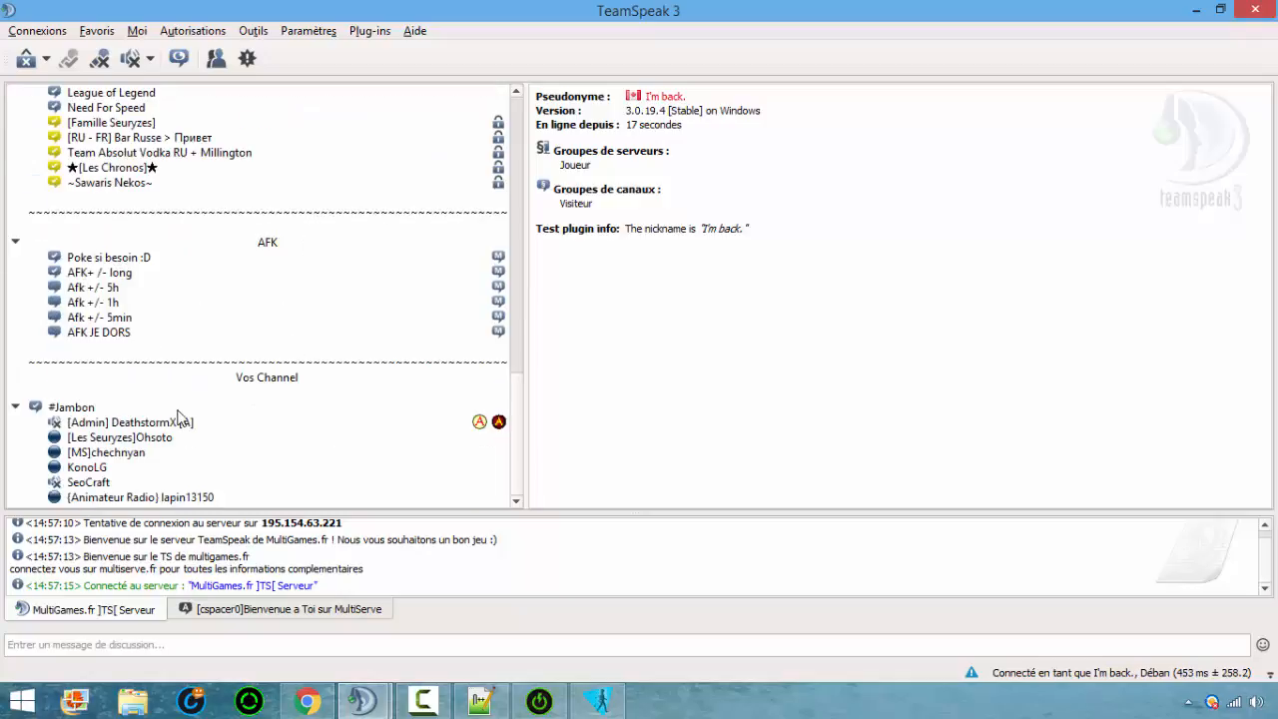
click(178, 410)
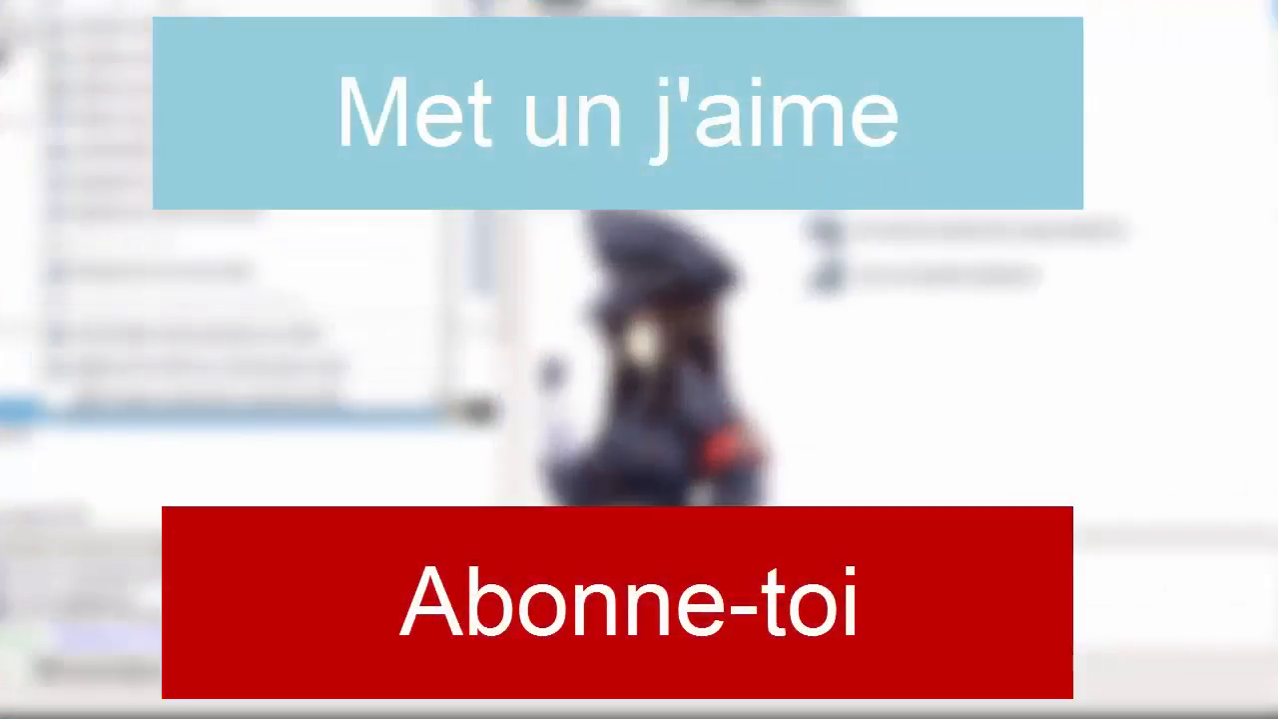
click(100, 56)
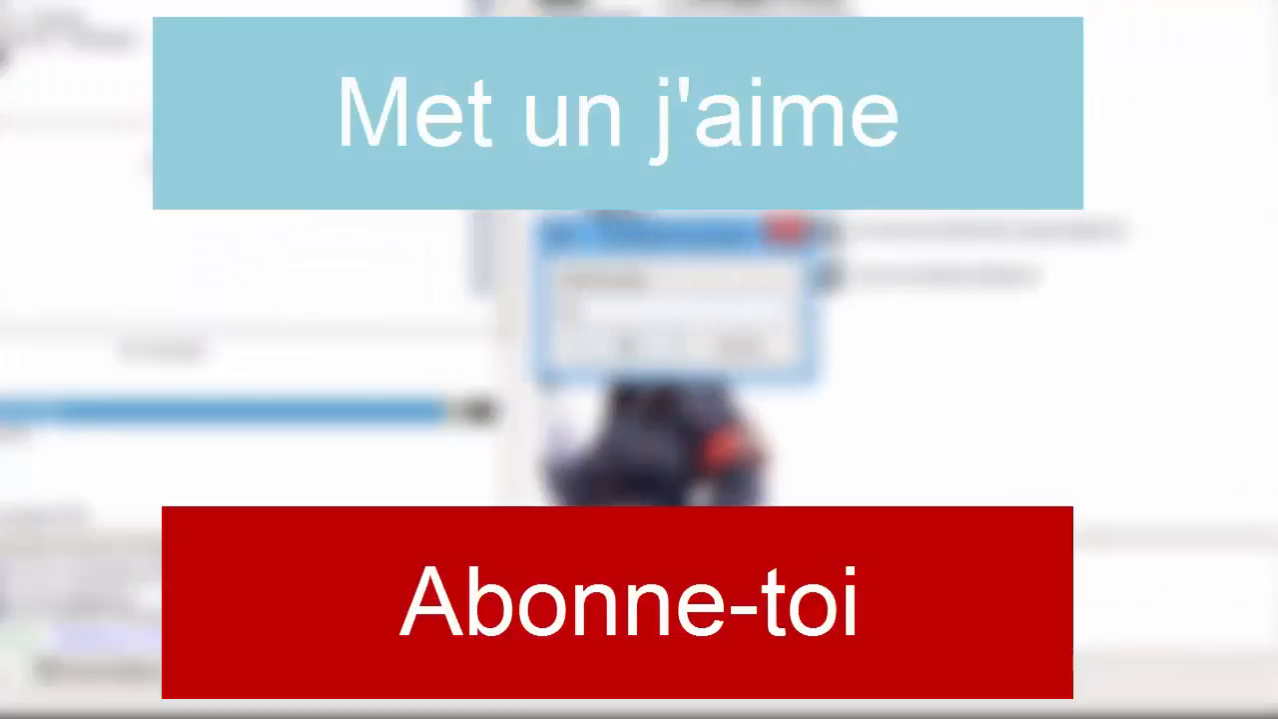